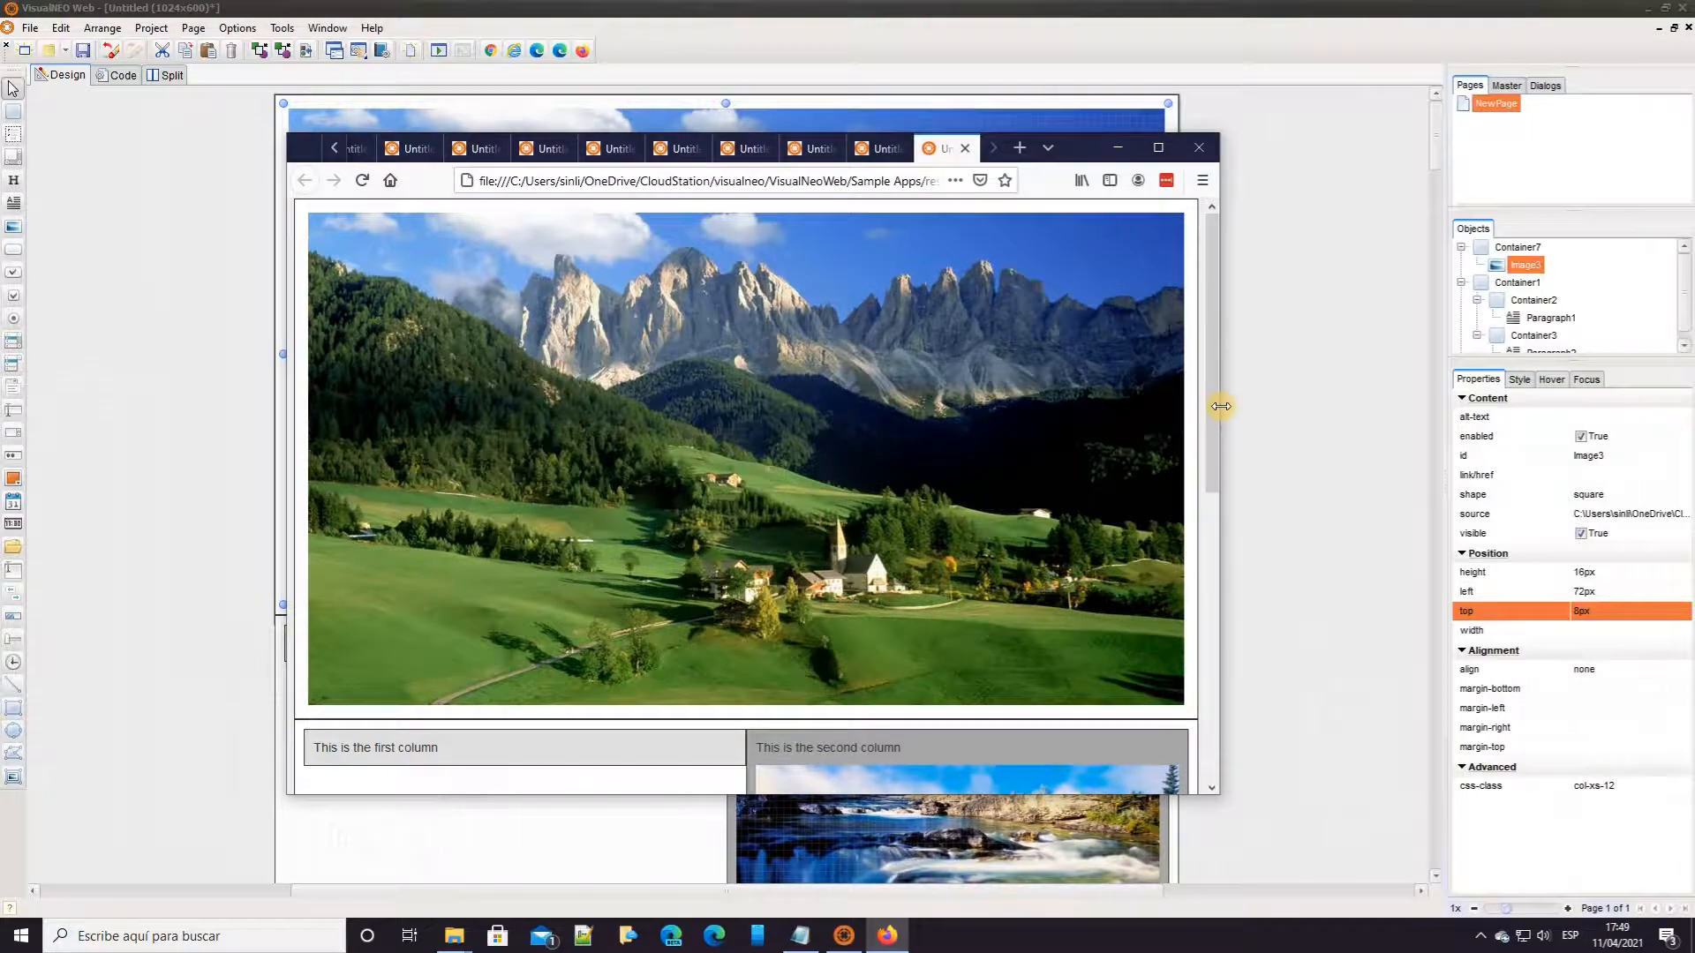
- Resize the browser preview window to check how the page's header image and columns adapt, and return to VisualNEO Web
drag(1217, 416, 1331, 433)
drag(1360, 561, 1315, 352)
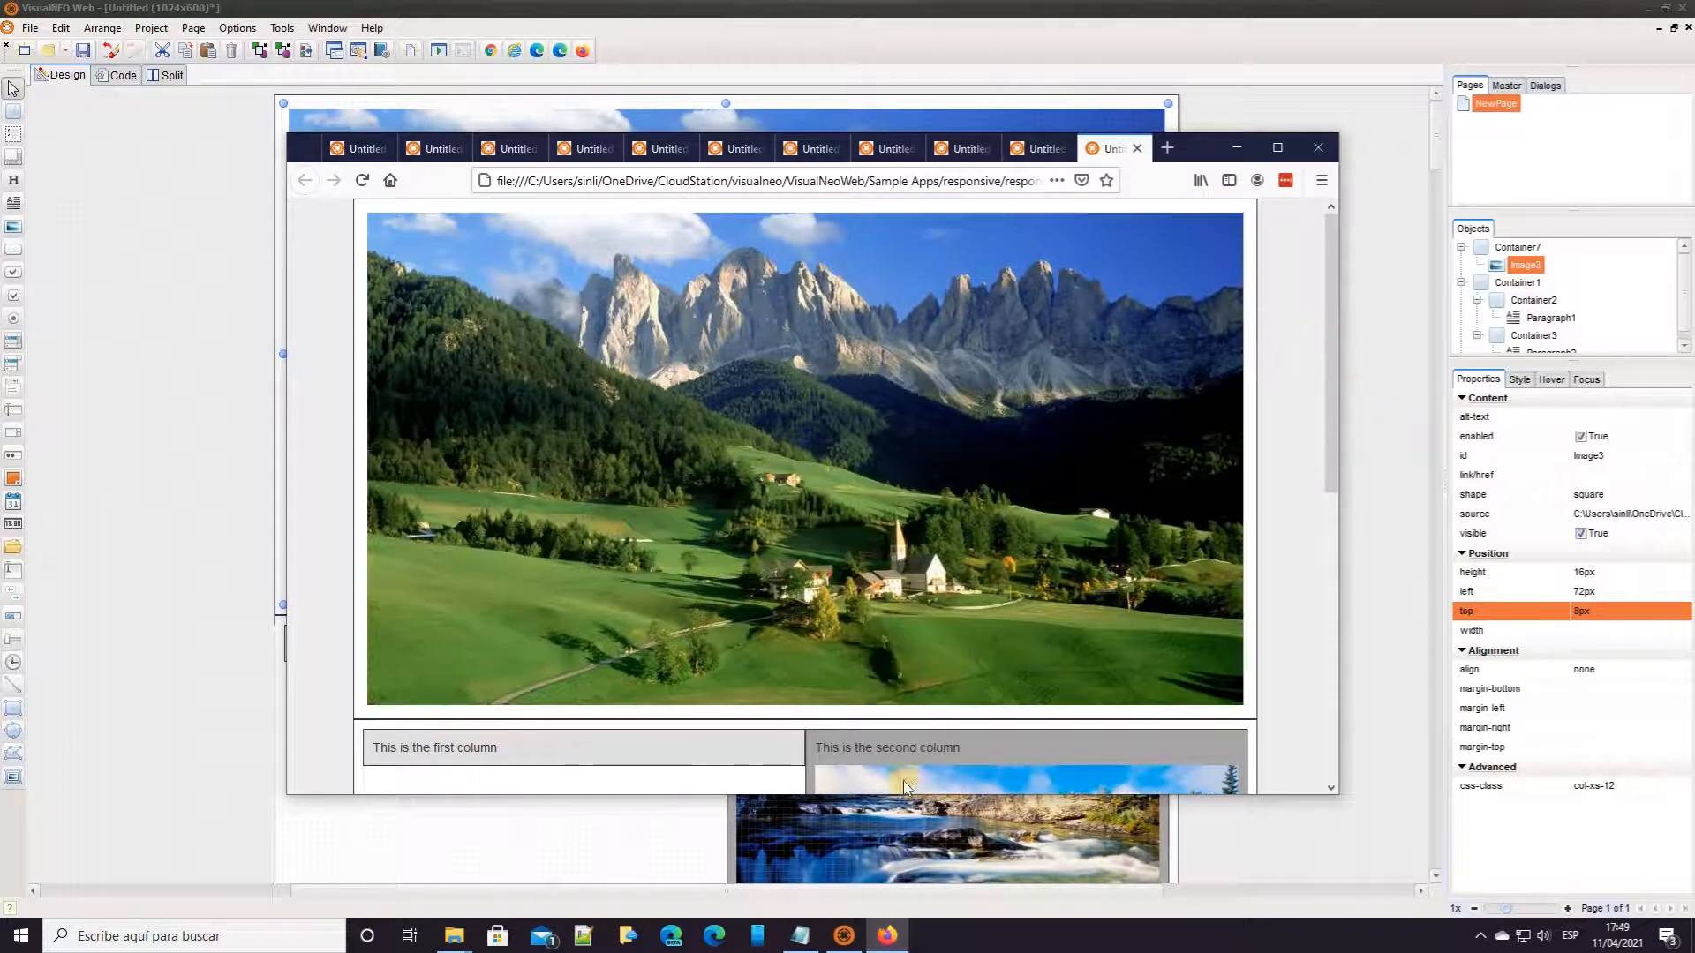
click(844, 936)
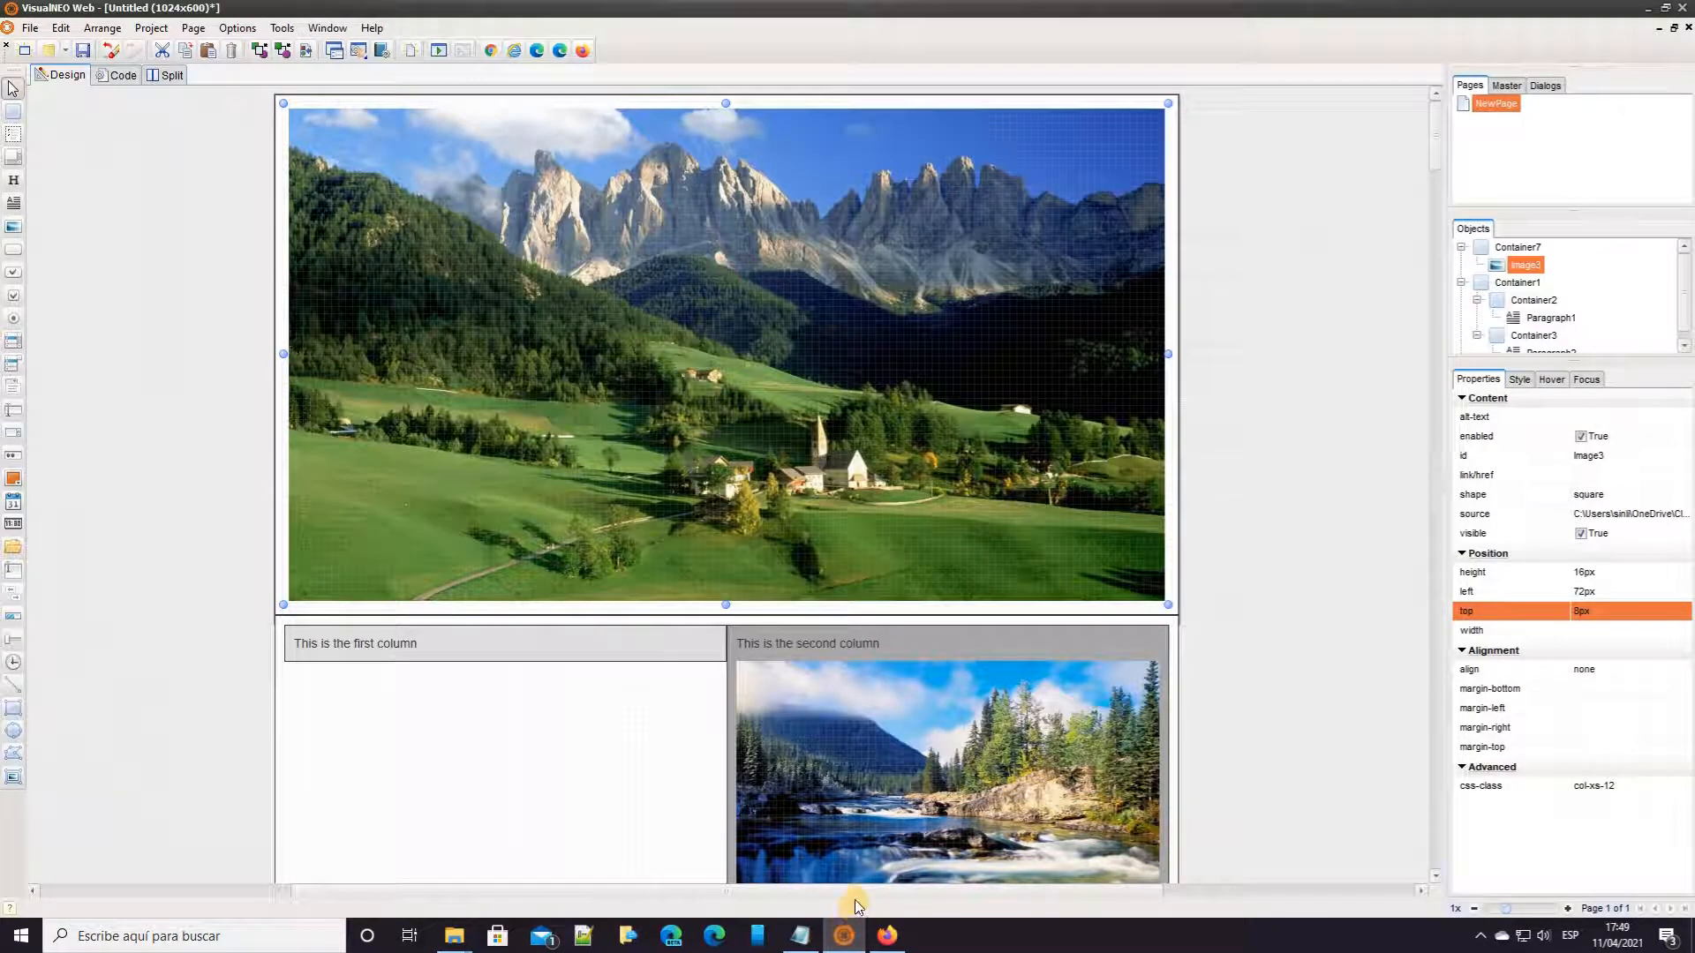
- Draw a container about 480 × 184 px over the mountain image, with HTML content "Welcome" as h1 and "To my website" as h3
click(13, 111)
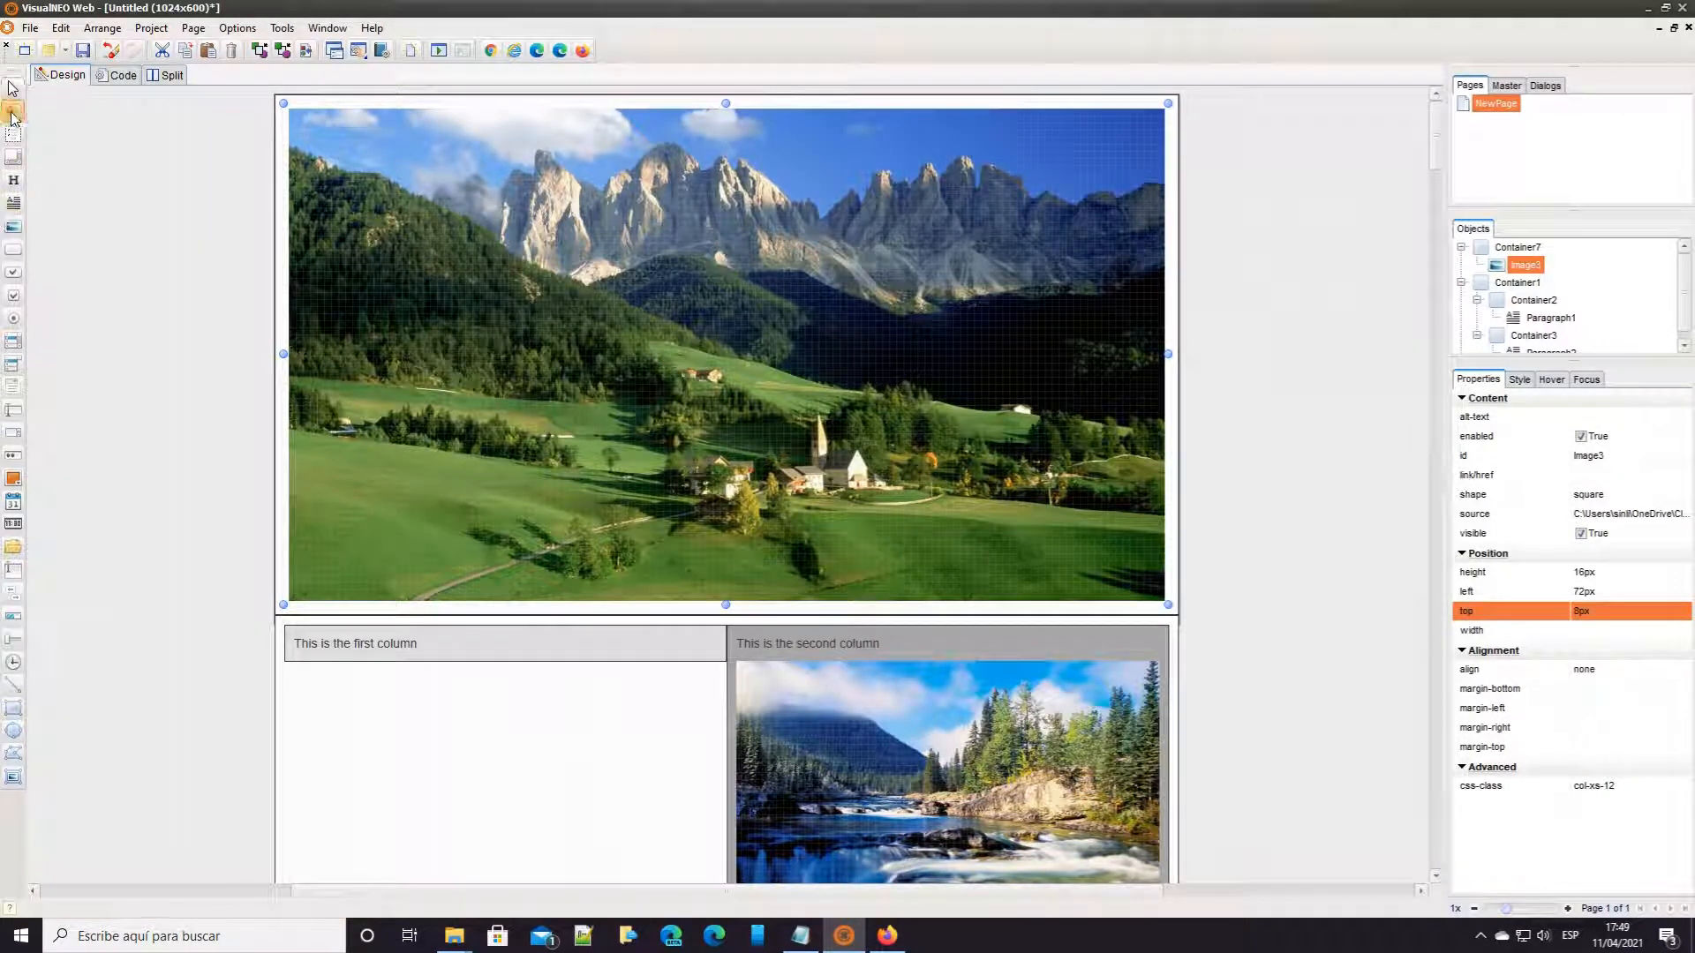
drag(528, 236, 953, 400)
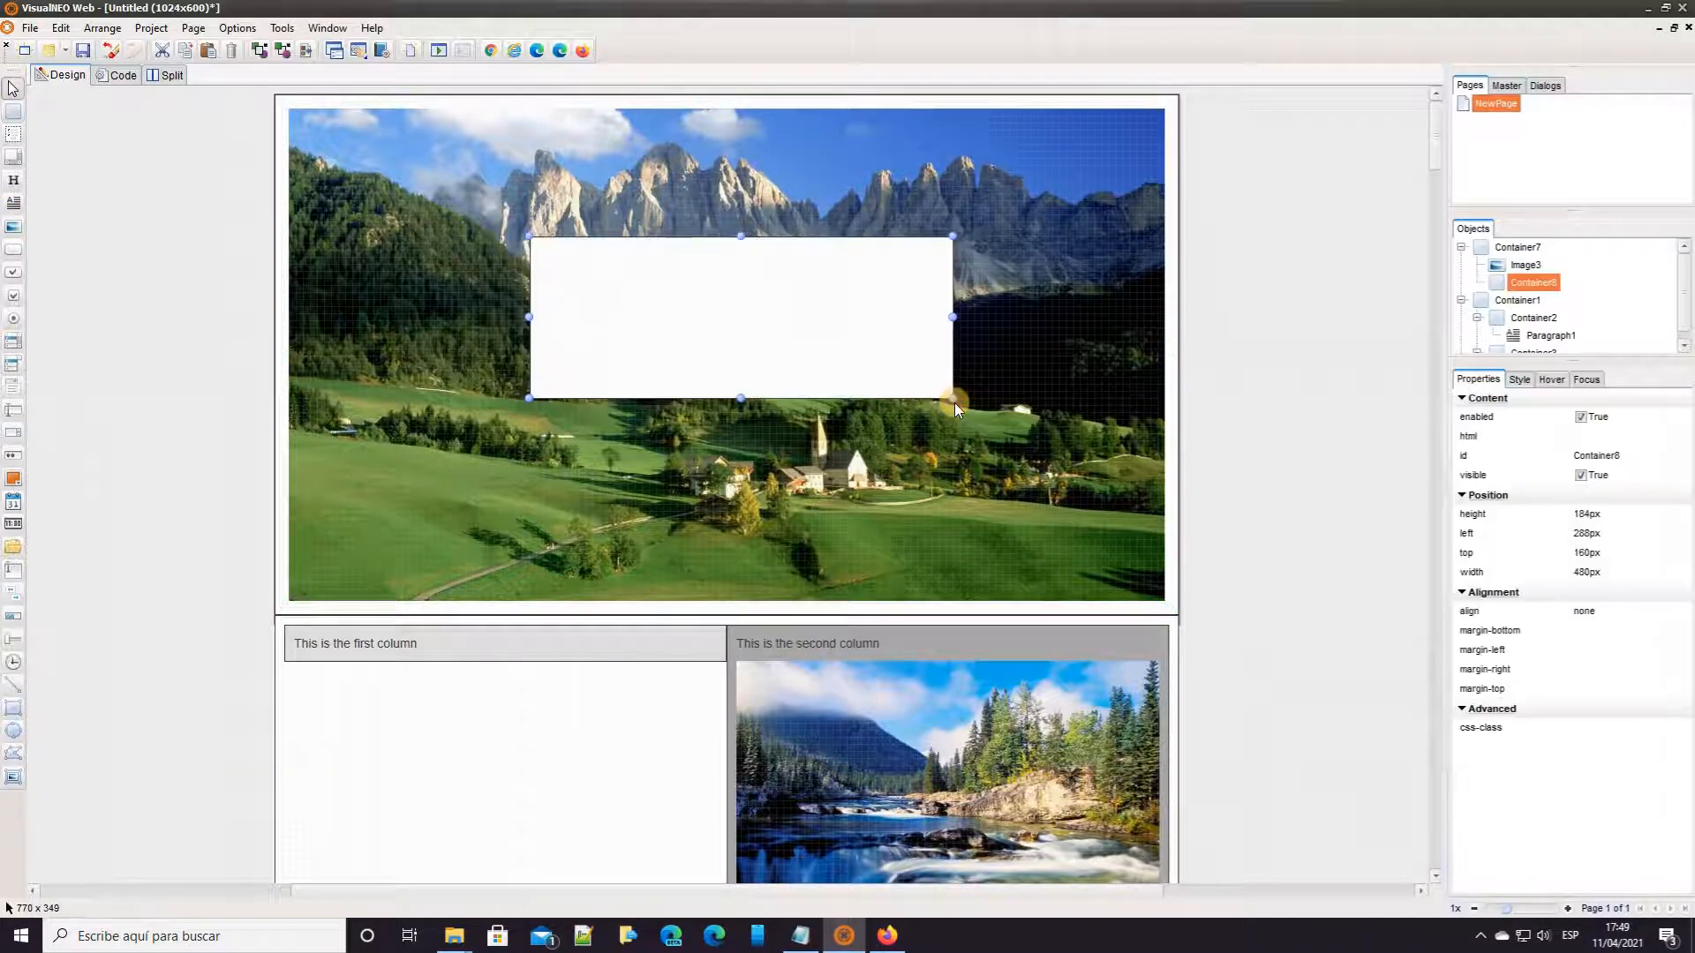
right_click(673, 302)
click(738, 319)
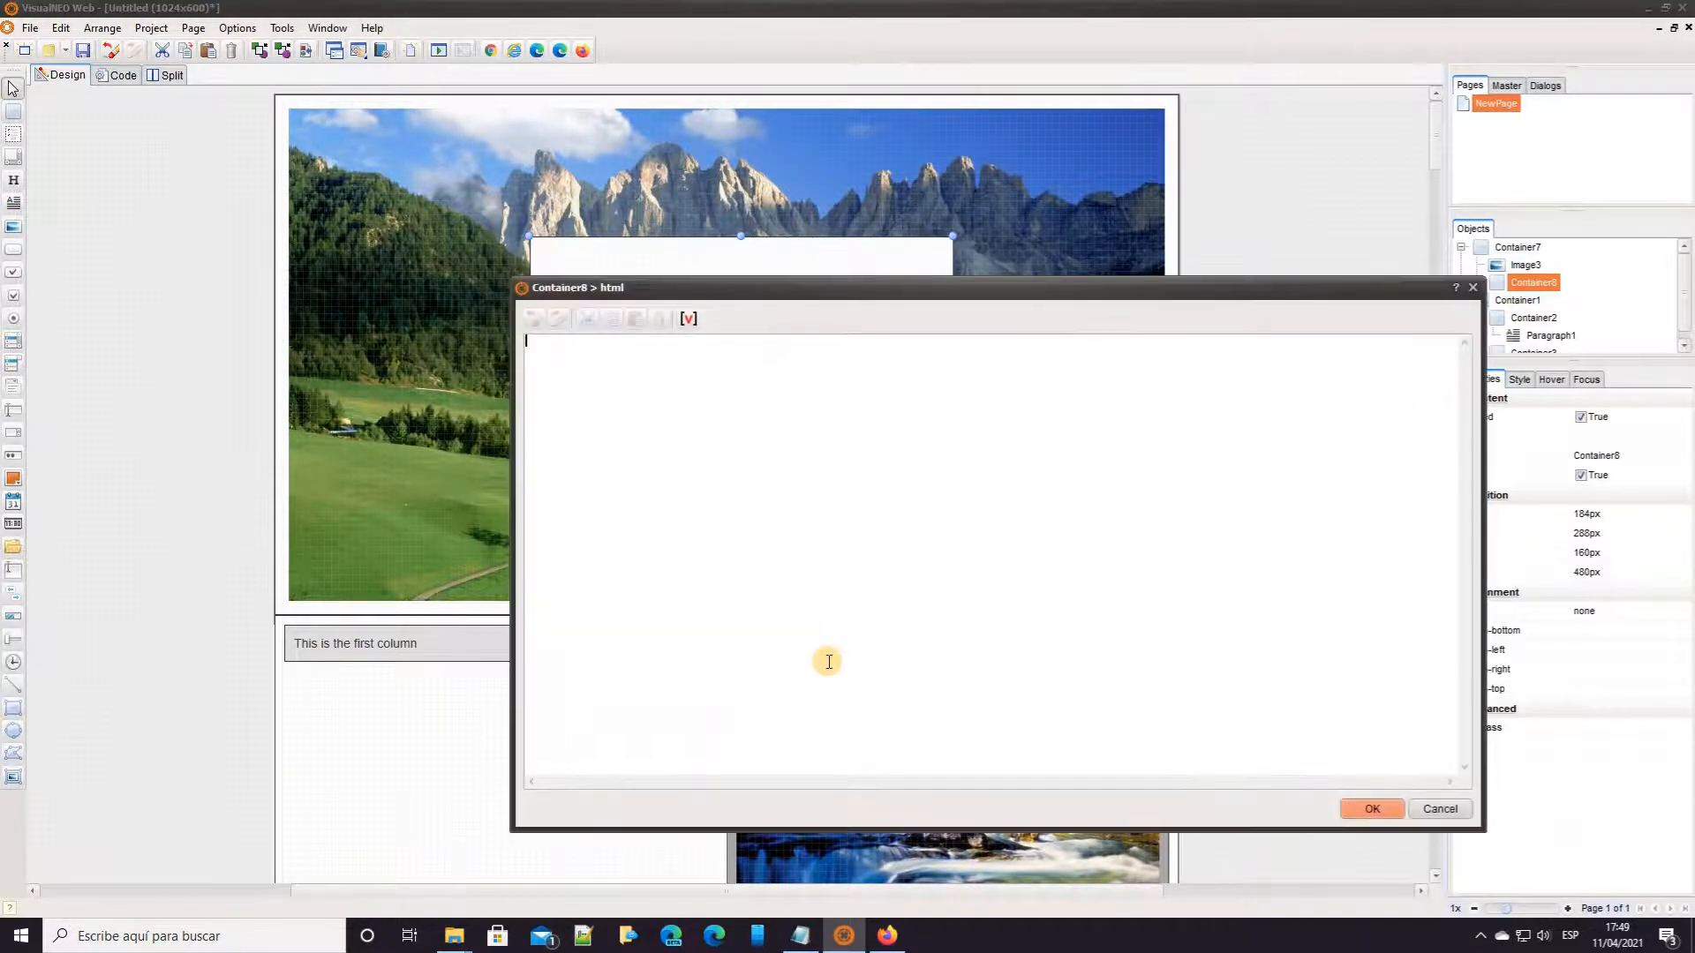
text(<h1>Welcome</h1>)
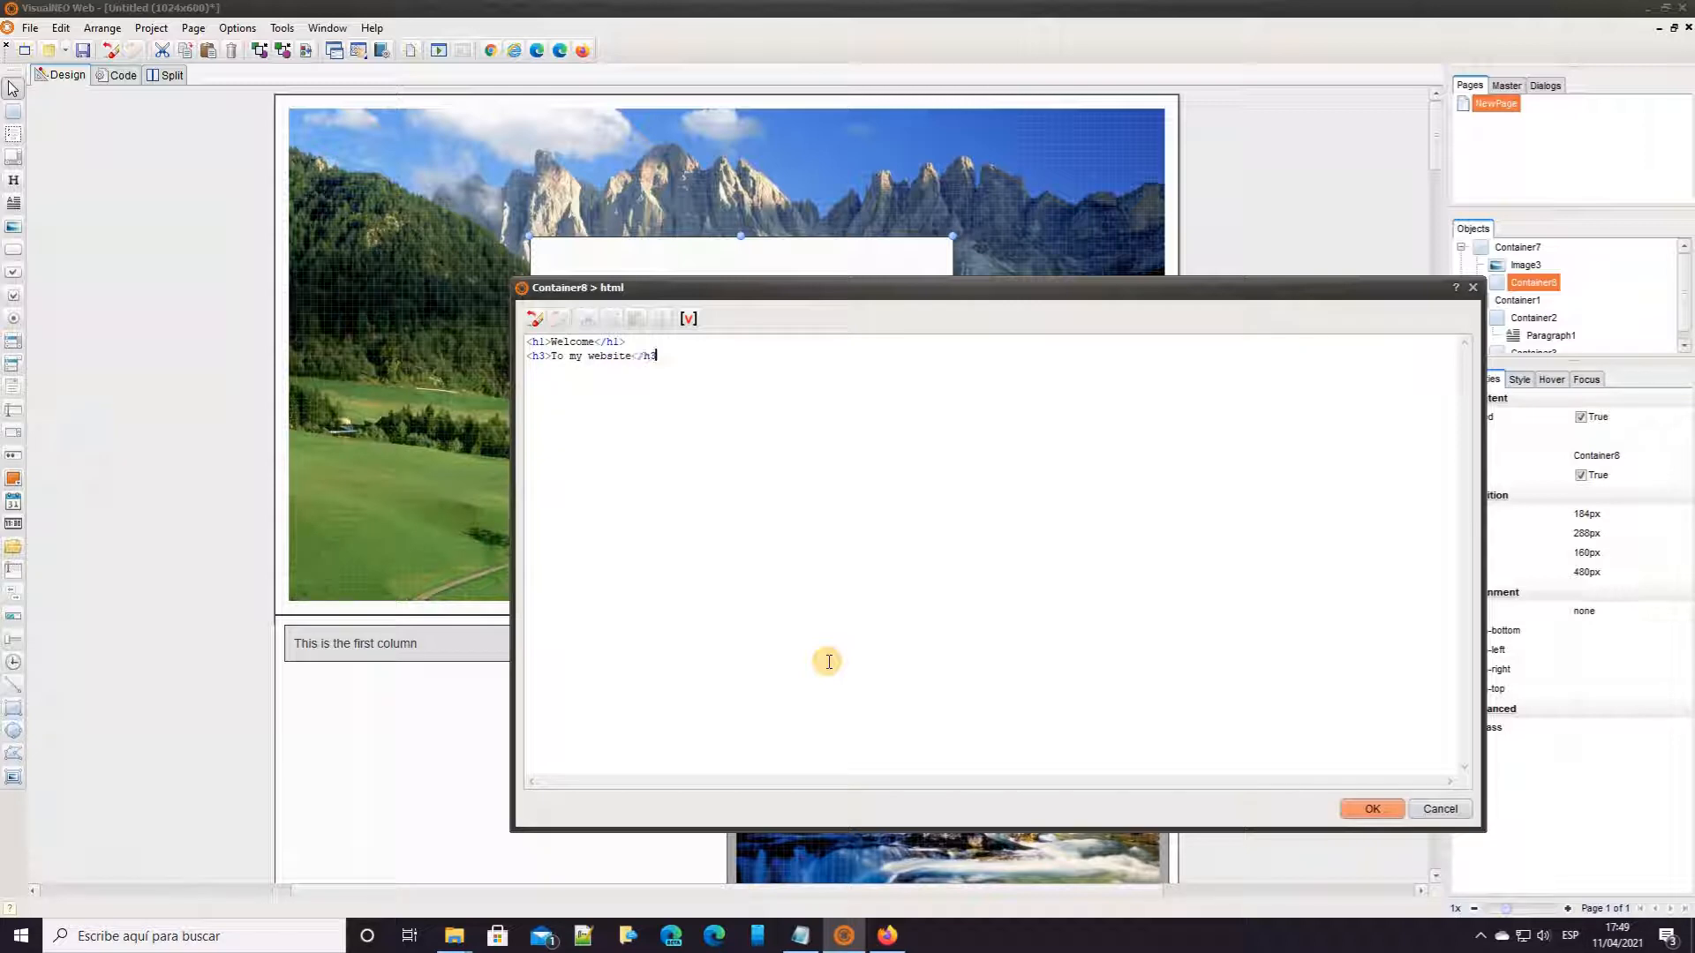
click(1375, 807)
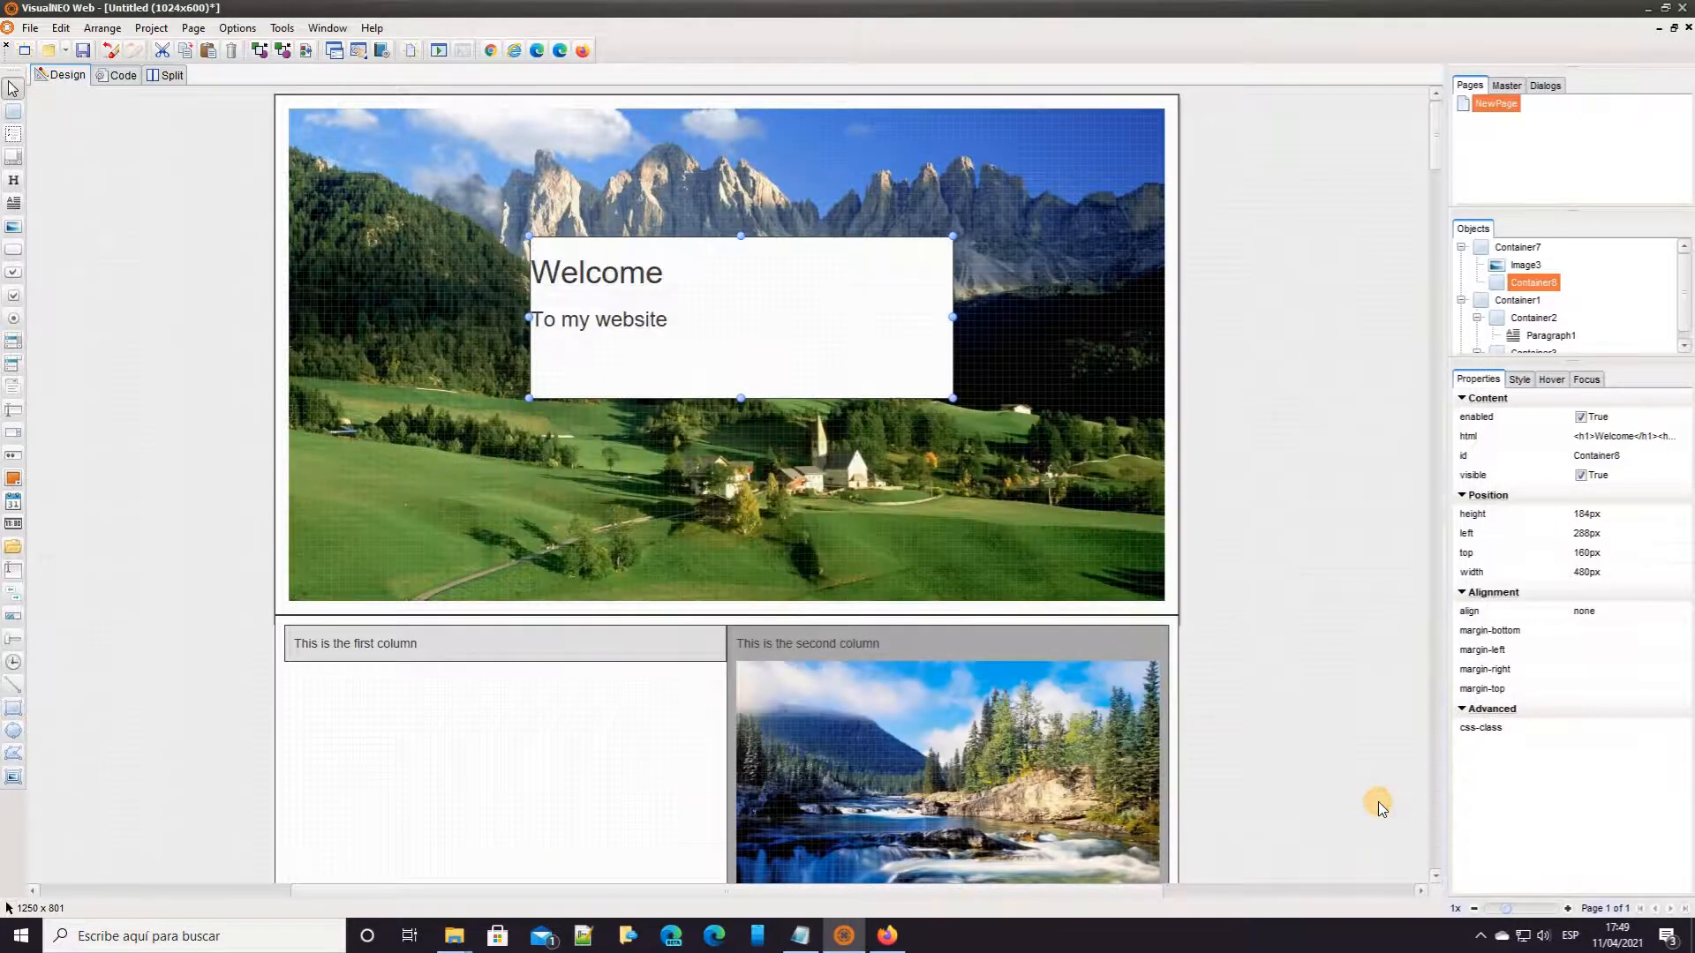
- Assign the css-class neo-middle-center to the Welcome container and set its text alignment to center
click(1629, 727)
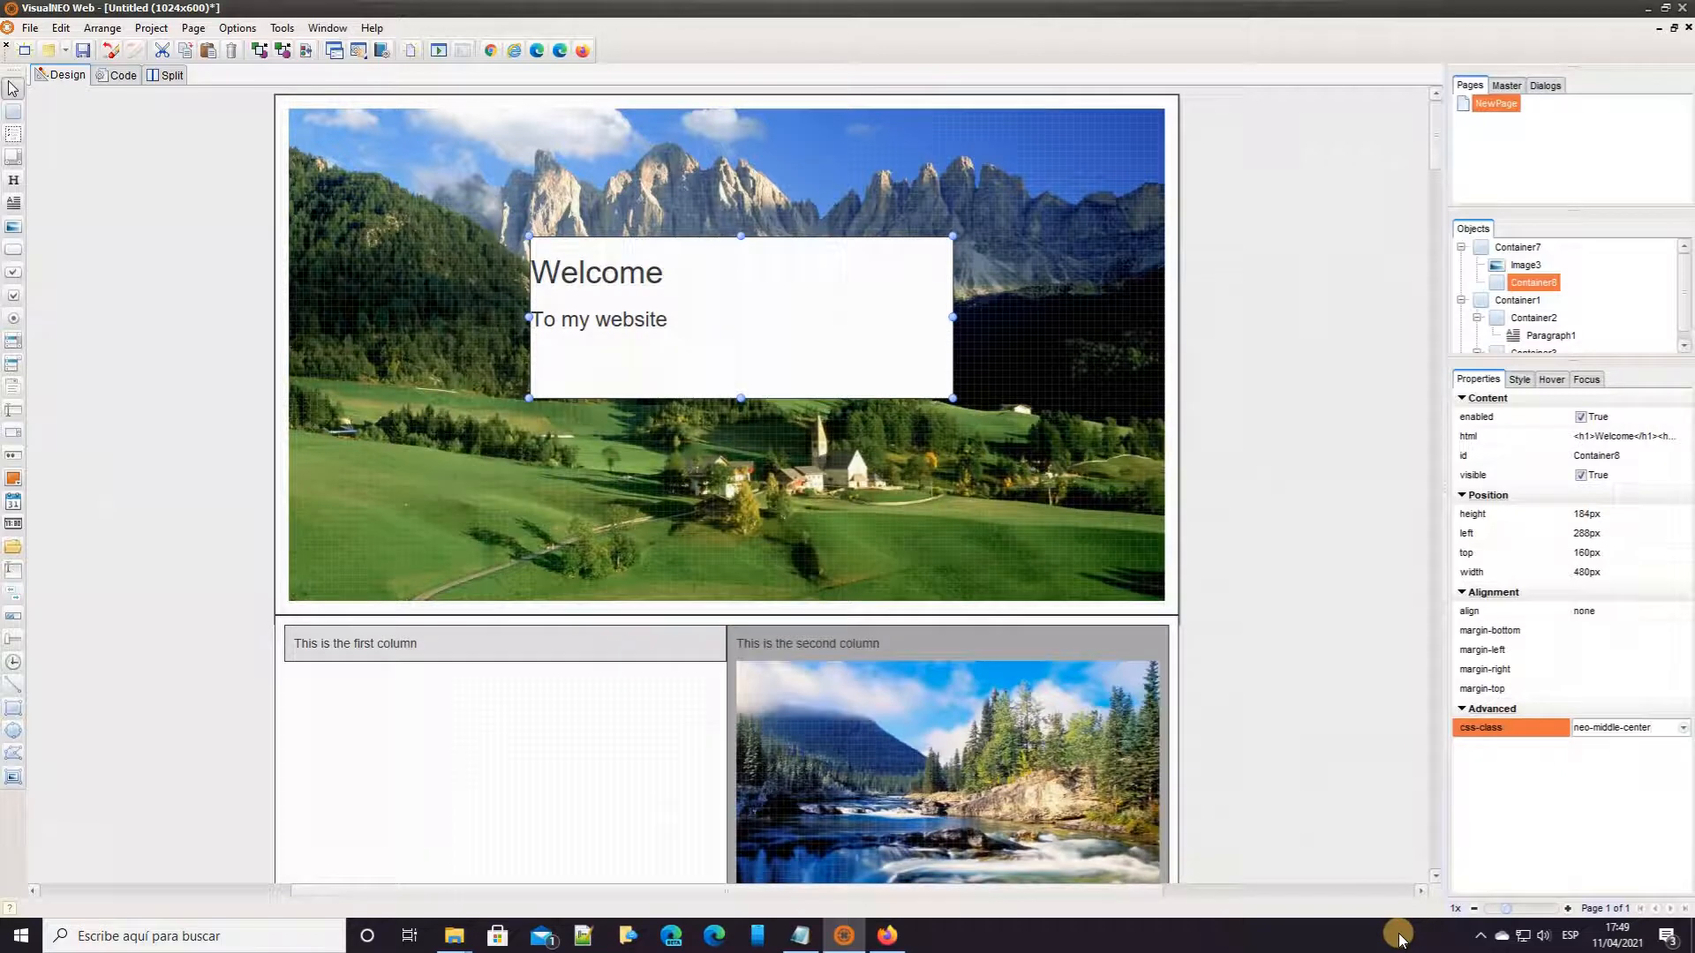
key(Return)
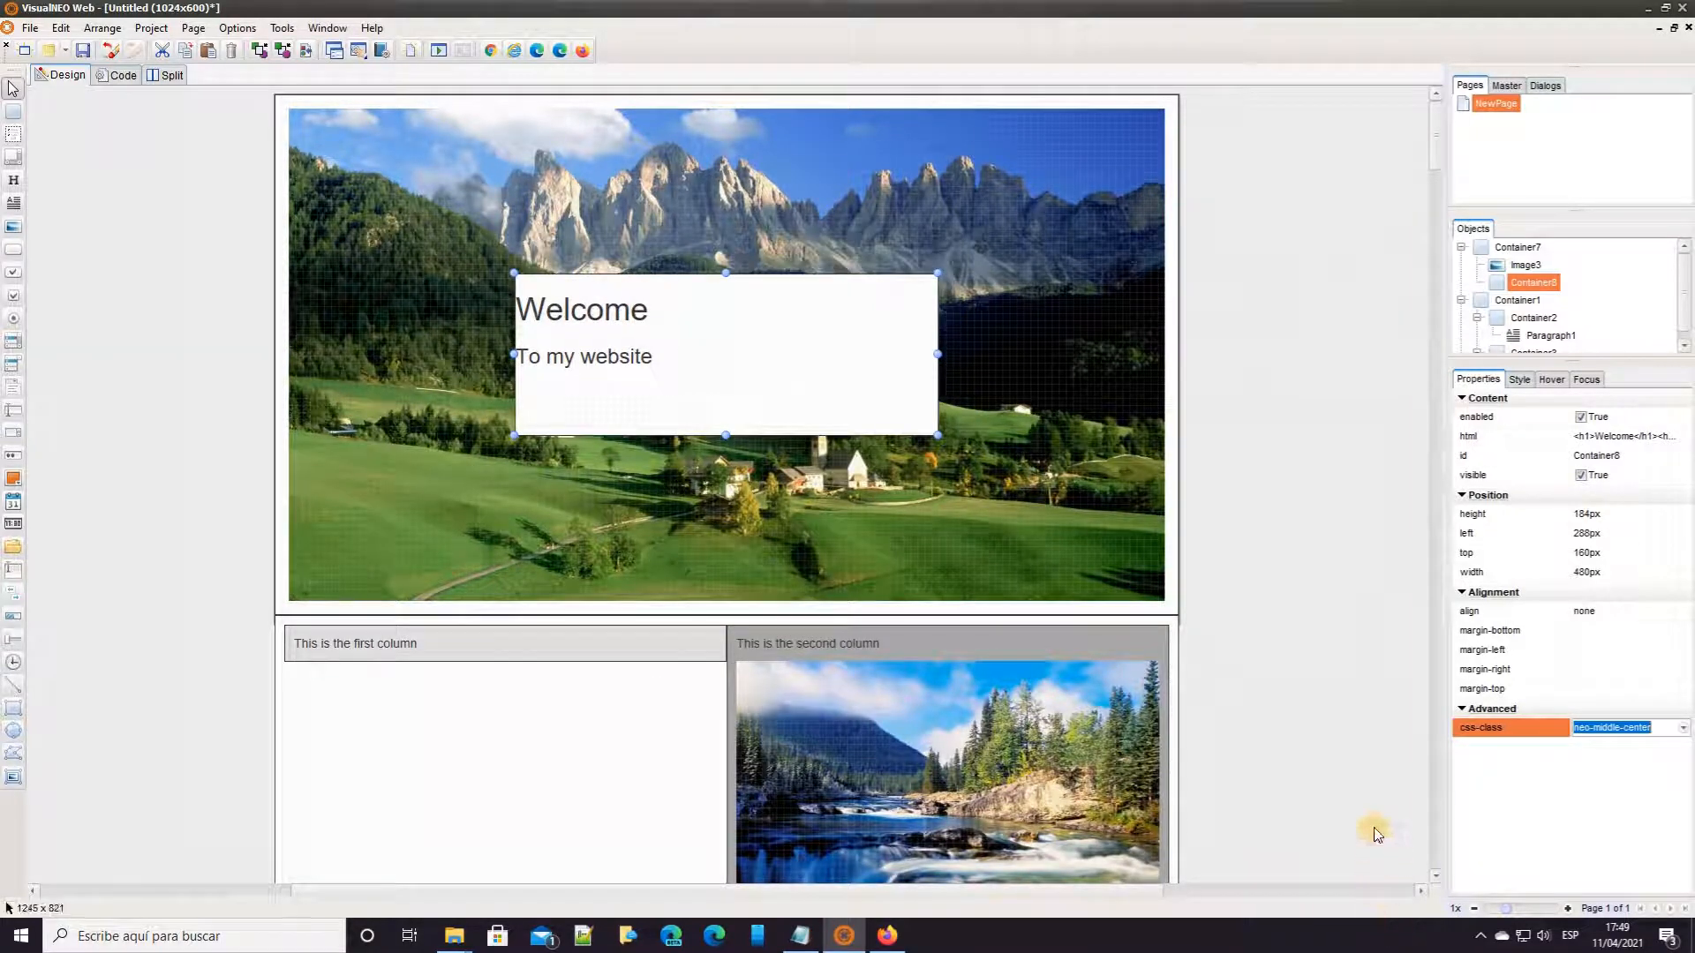
click(1513, 381)
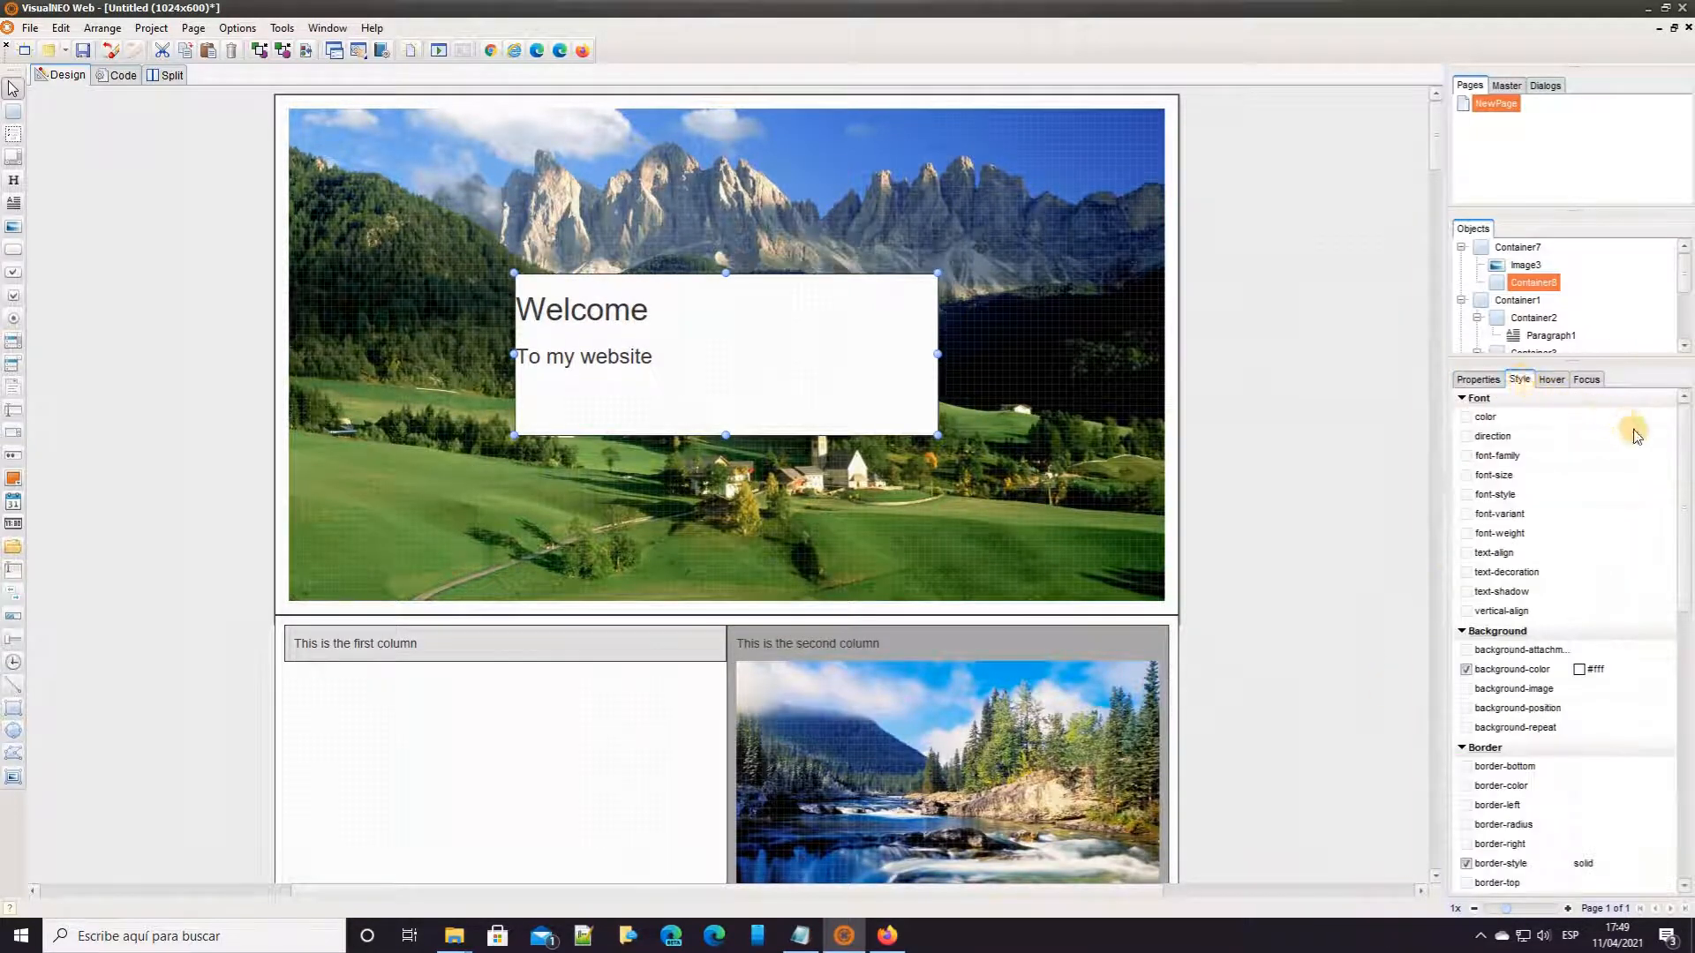
click(1629, 553)
click(1666, 553)
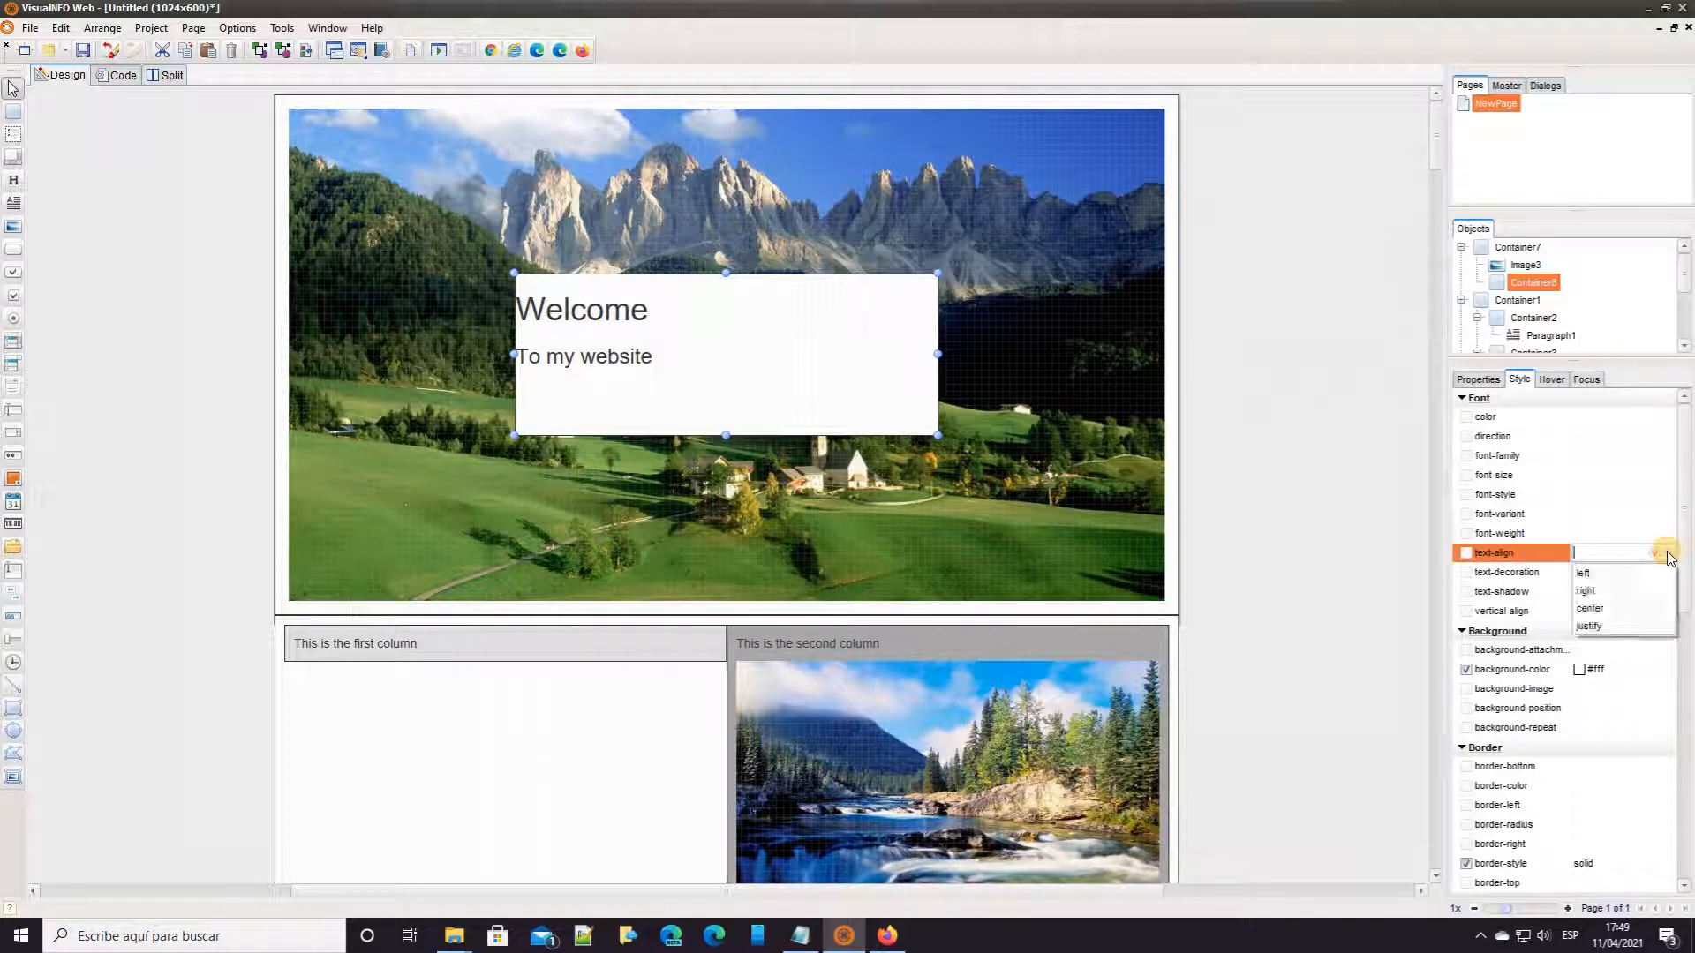
click(1596, 606)
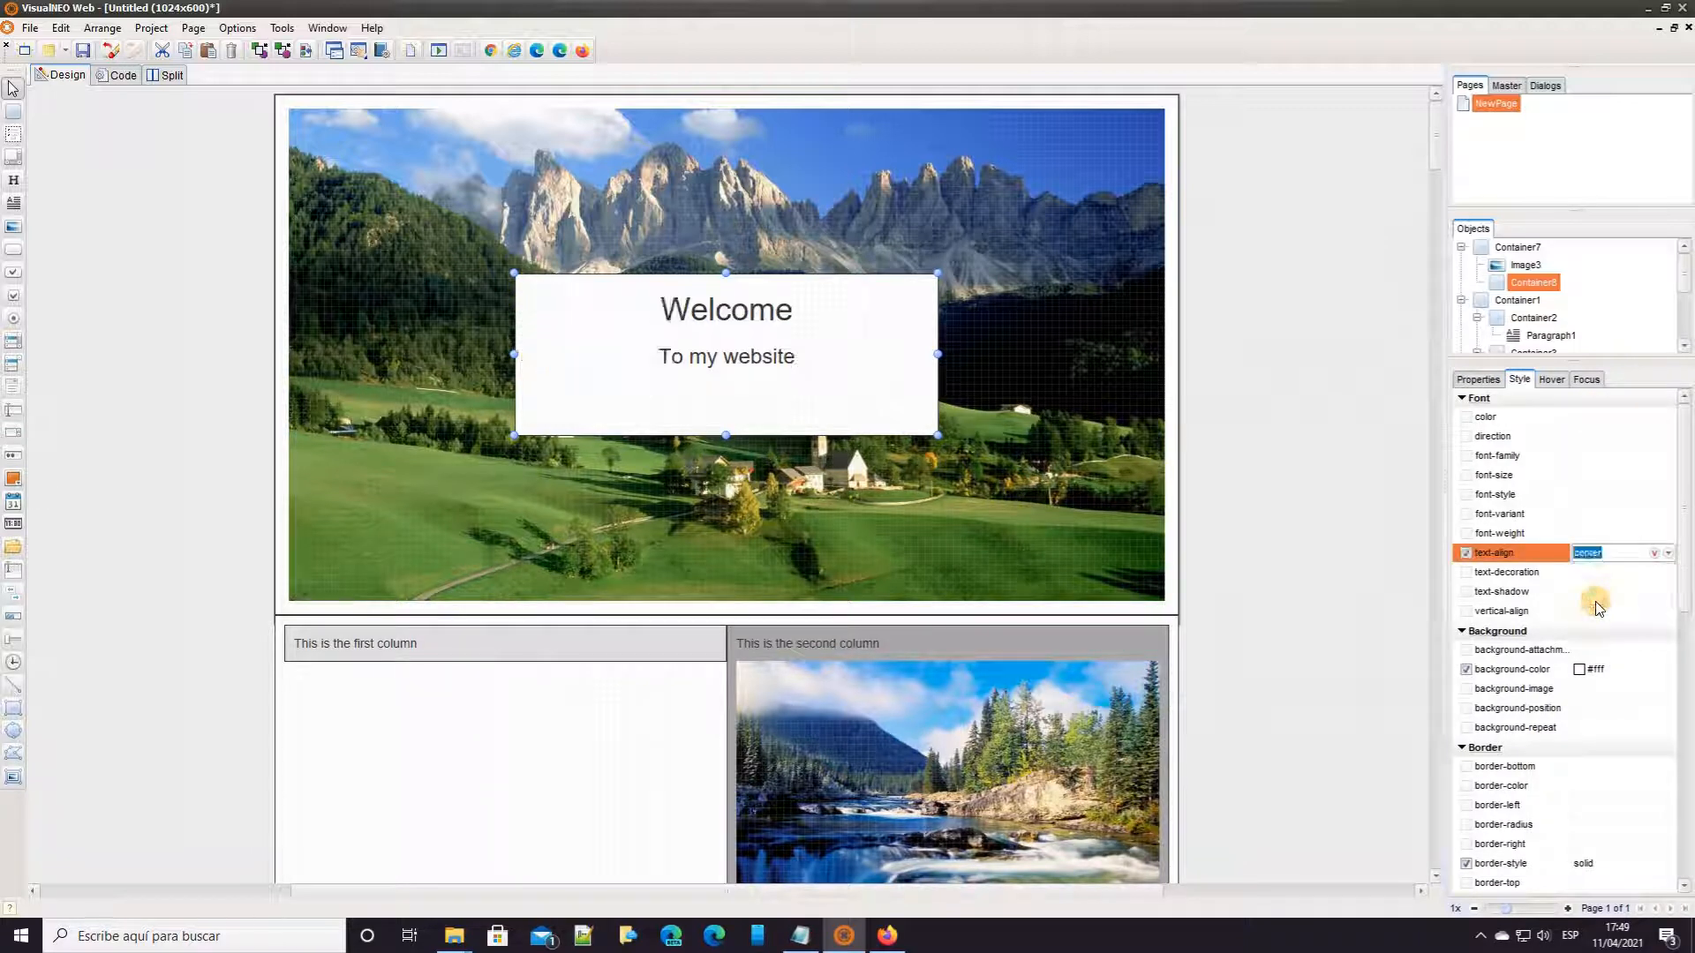
- Set the Welcome container's background color to the semi-transparent black rgba(0,0,0,.6)
click(1611, 670)
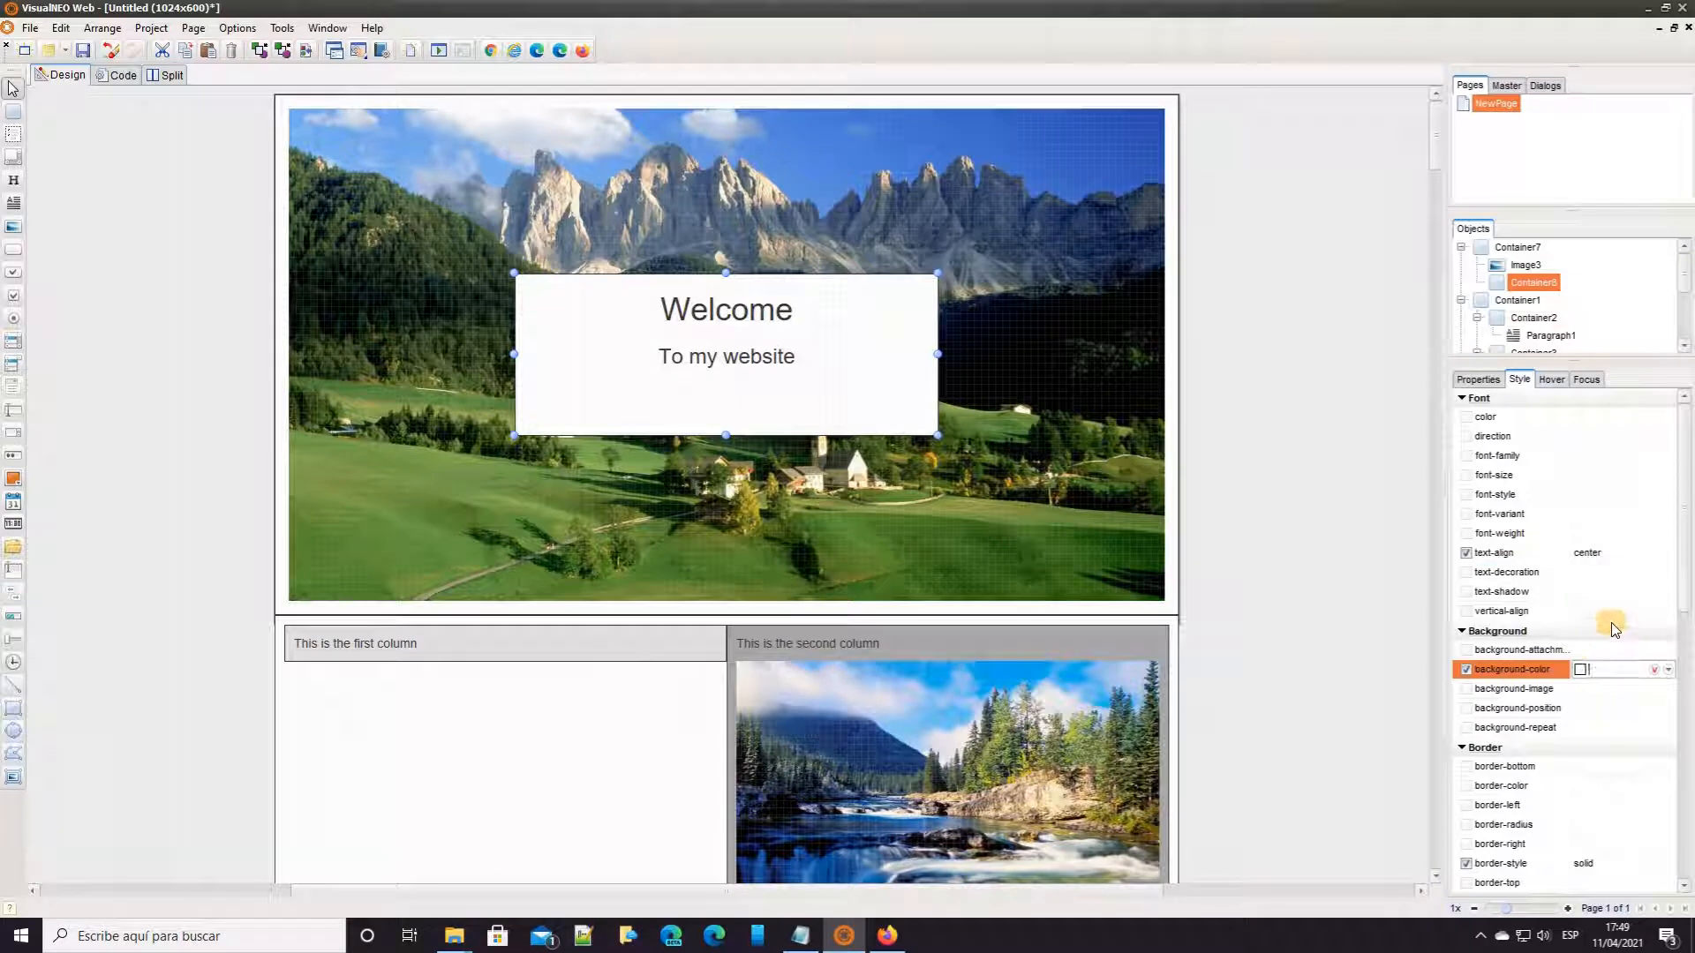
text(rgb)
text(a(0,0,0,.6))
key(Return)
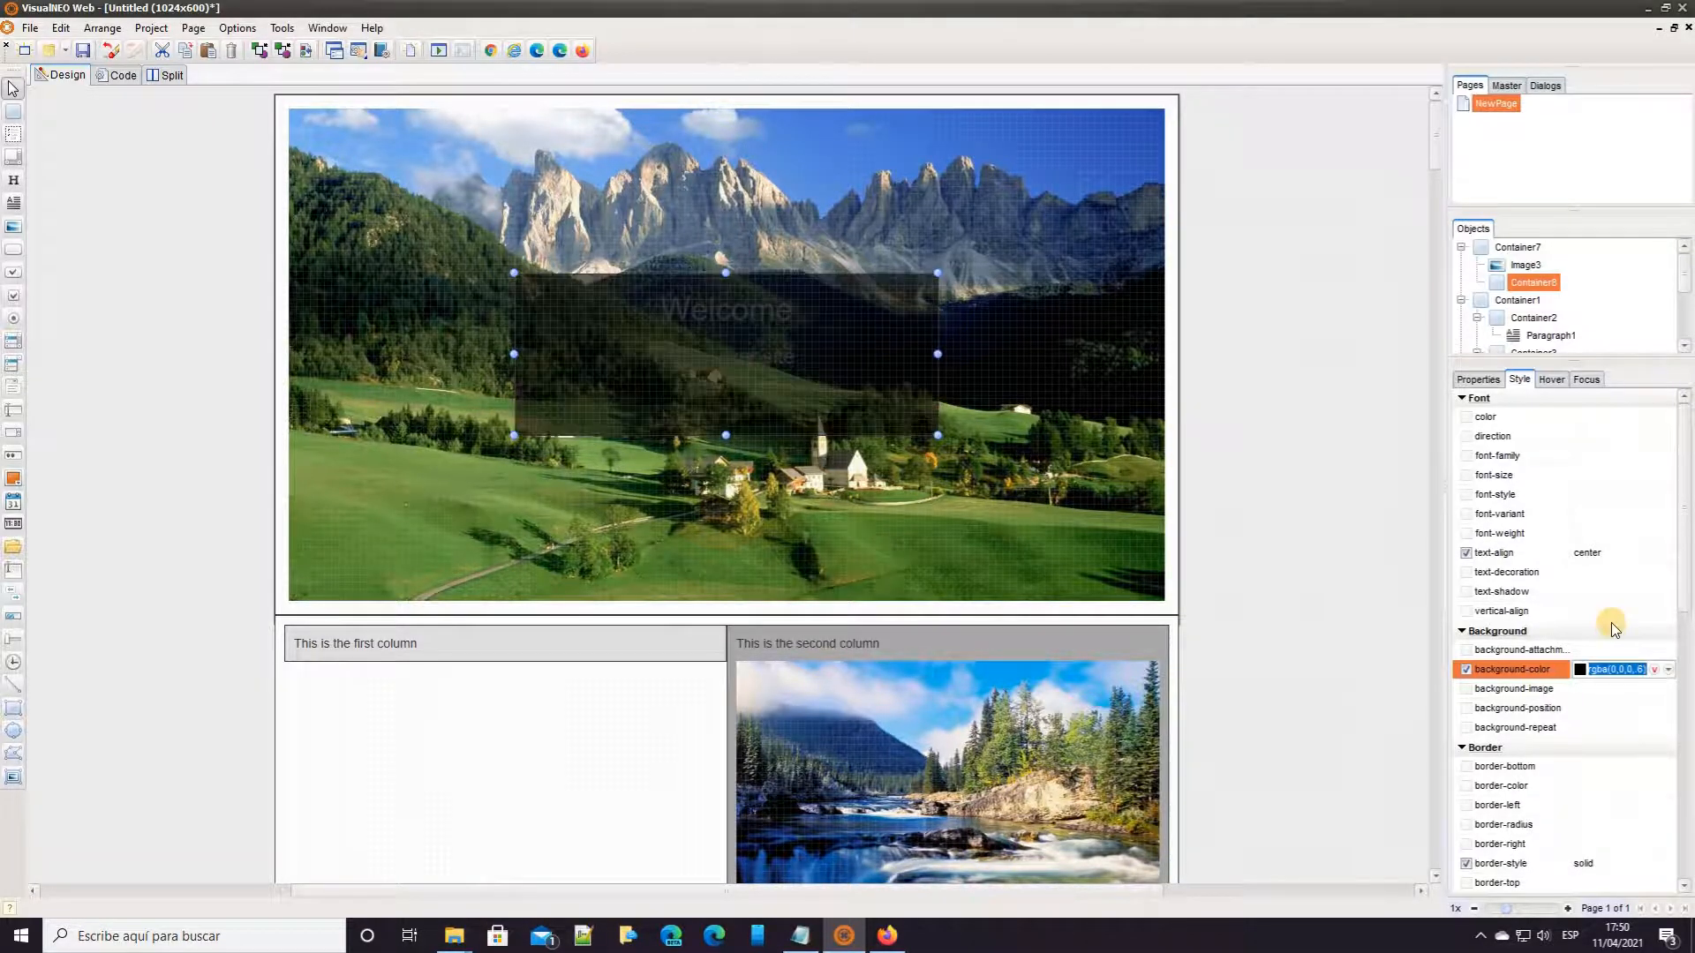
- Set the font color of the Welcome container to white, #FFFFFF
click(1598, 416)
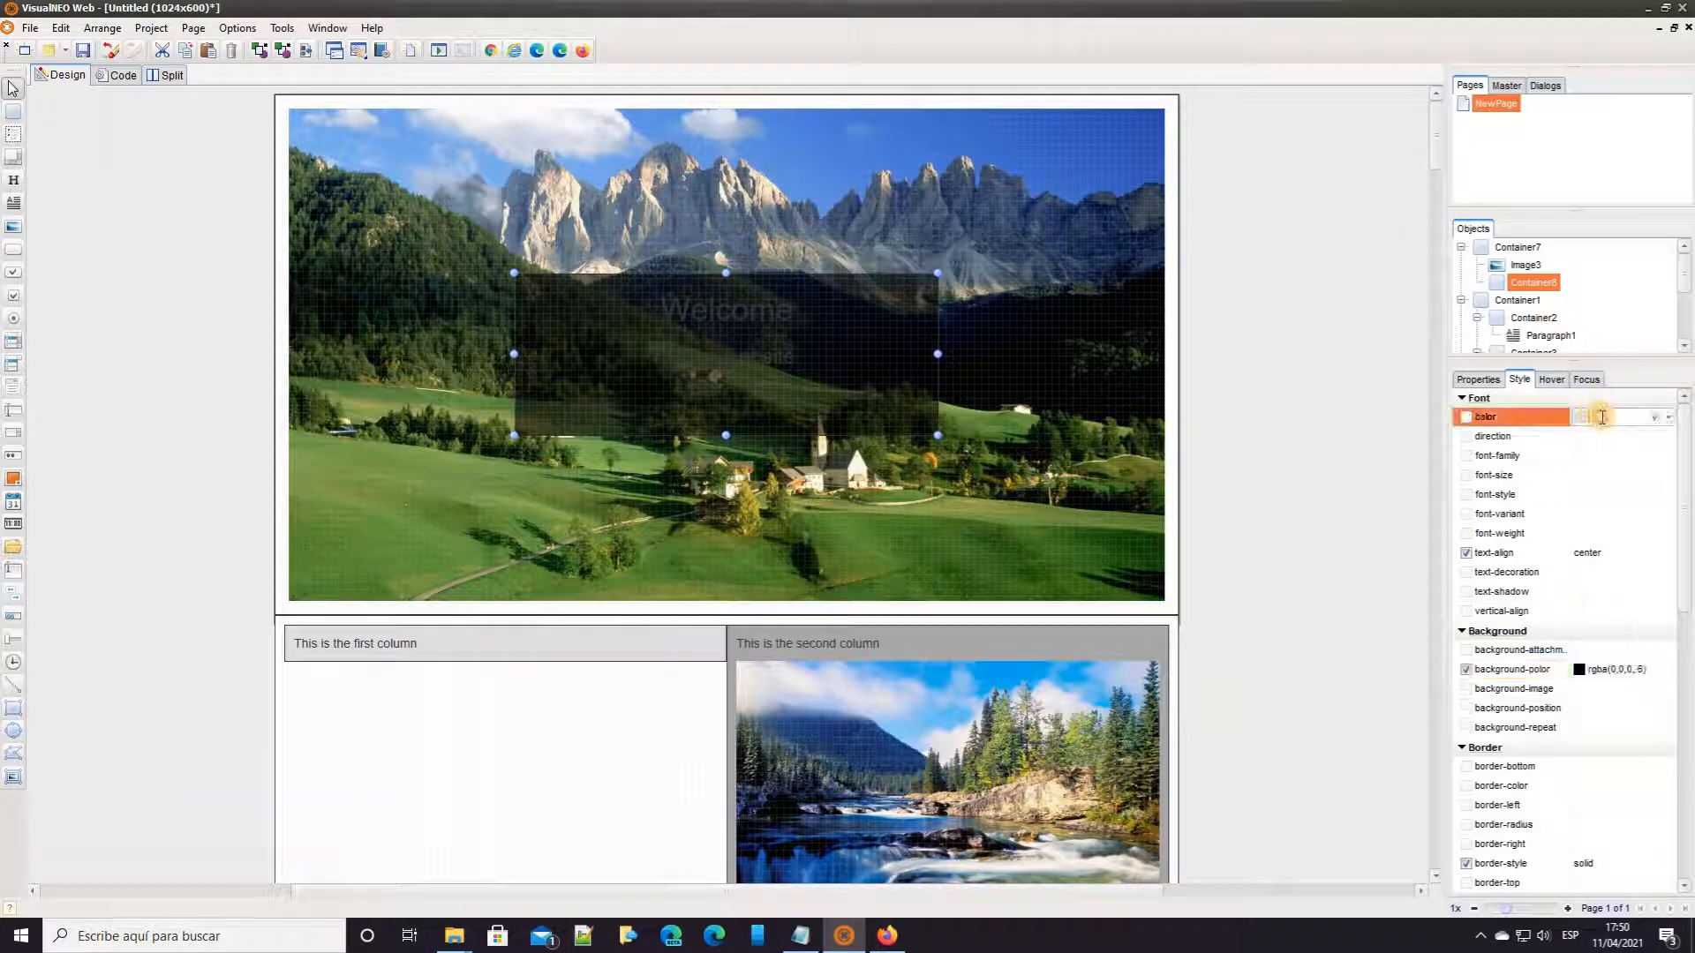
click(1676, 415)
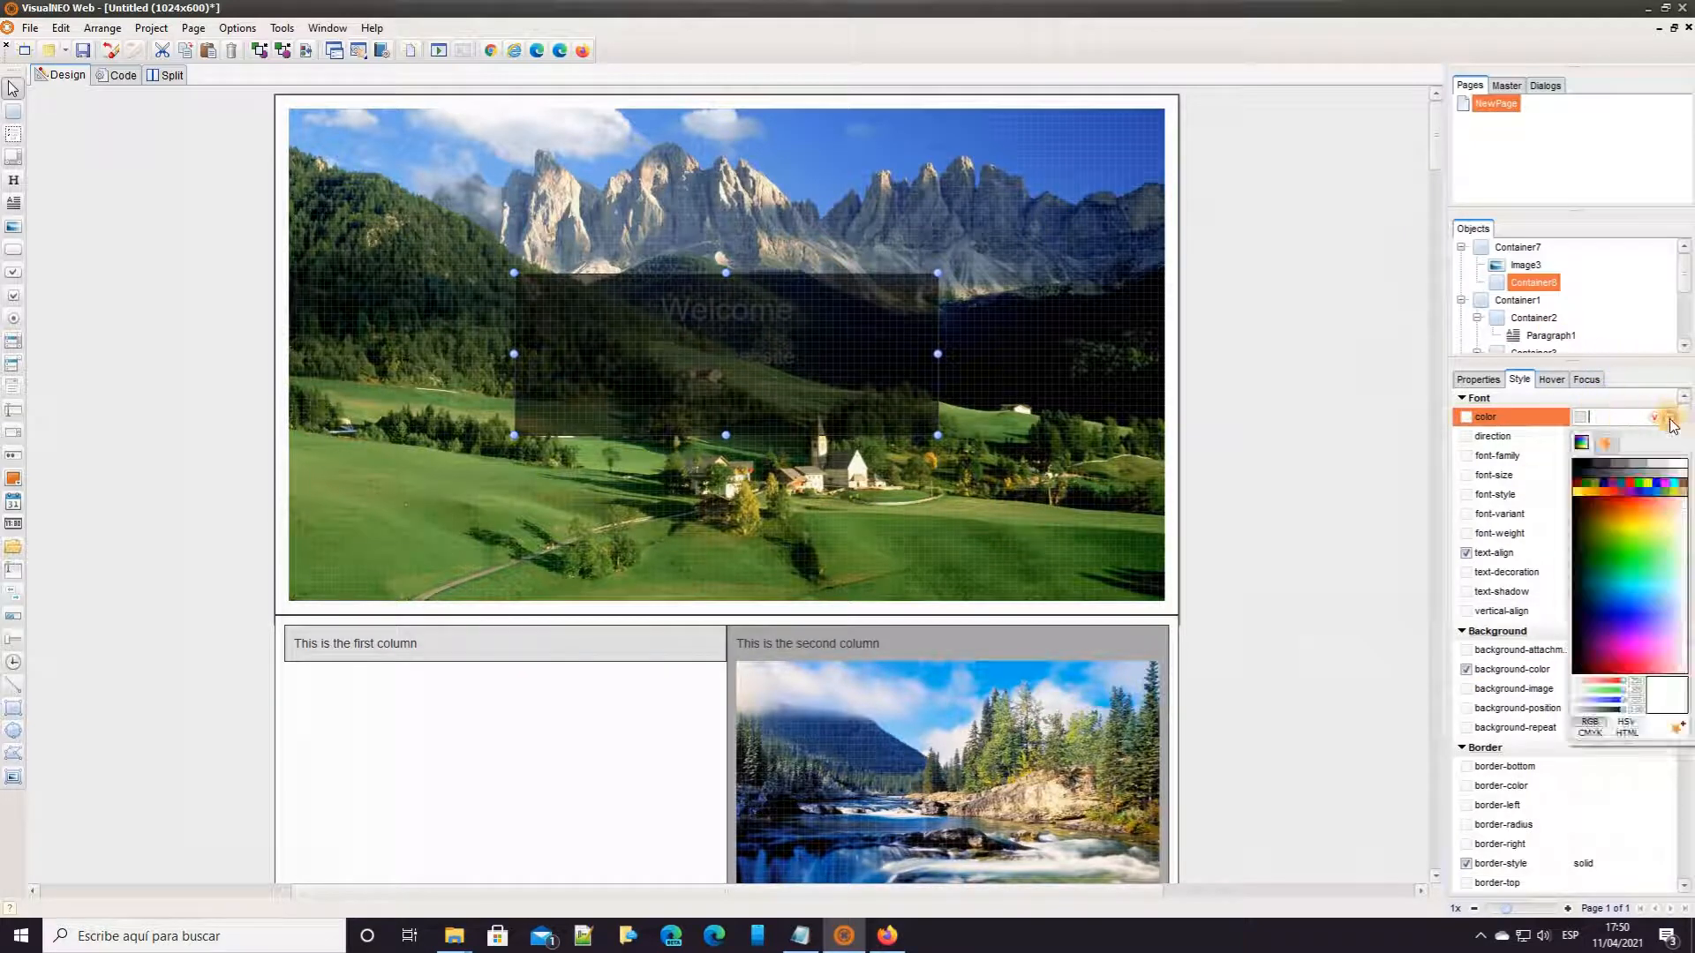
click(1675, 467)
click(1673, 463)
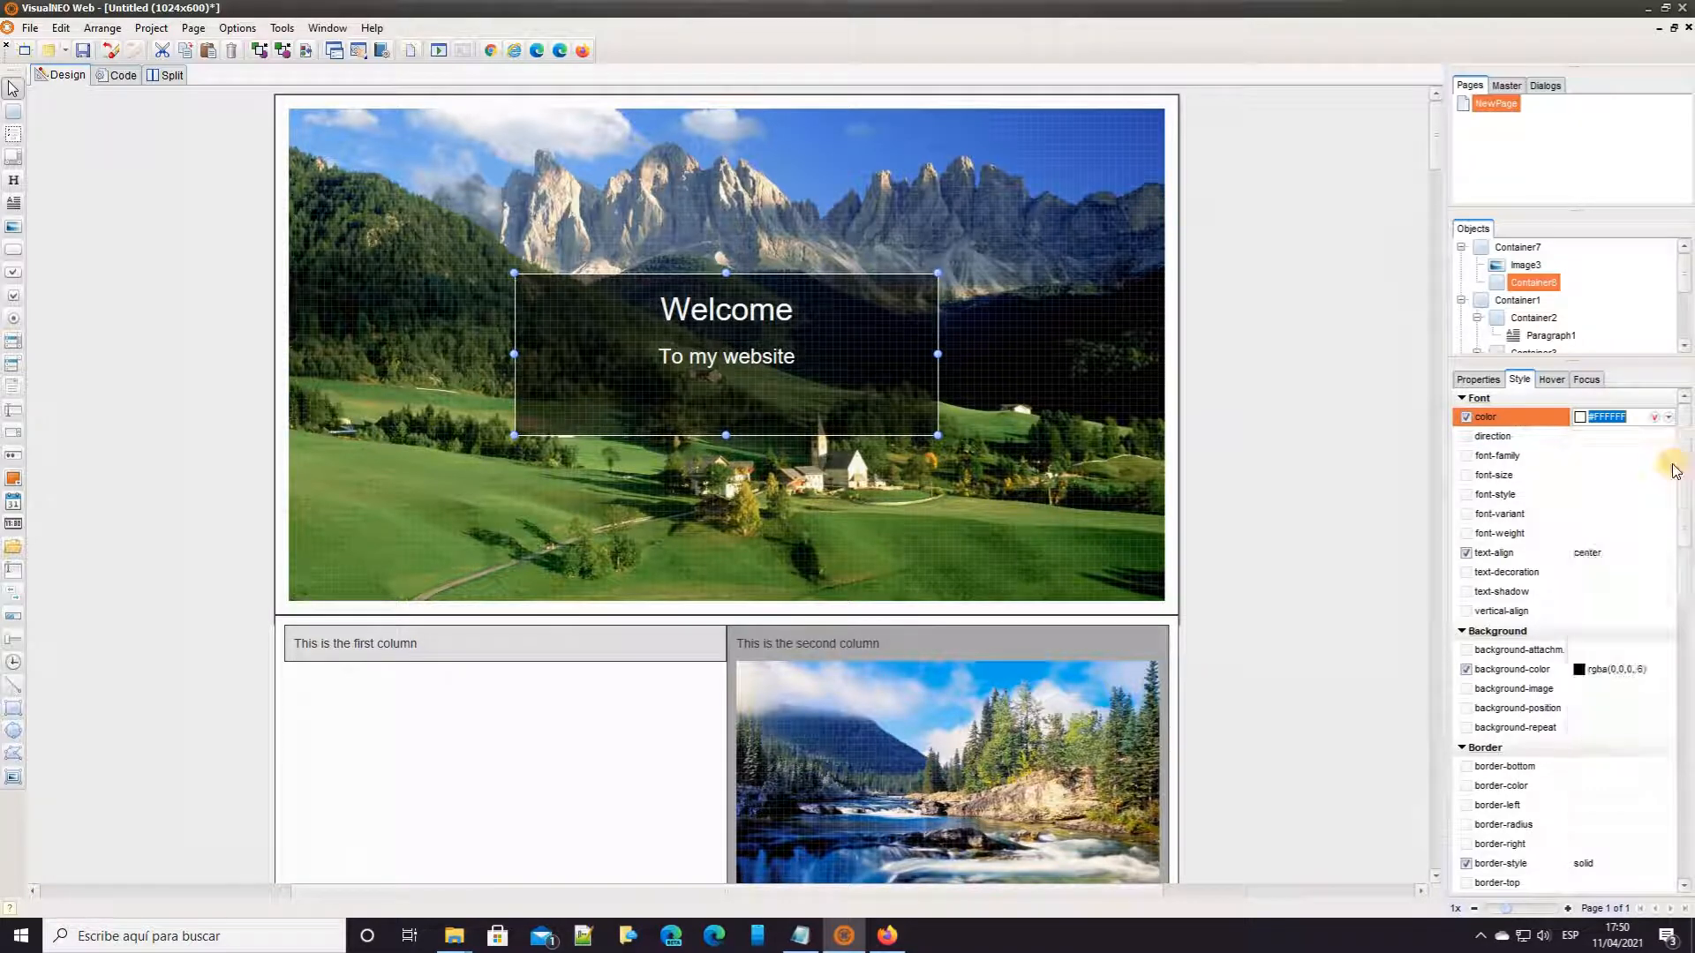
- Clear the Welcome container's solid border style and reduce its height to about 141 px
click(1646, 863)
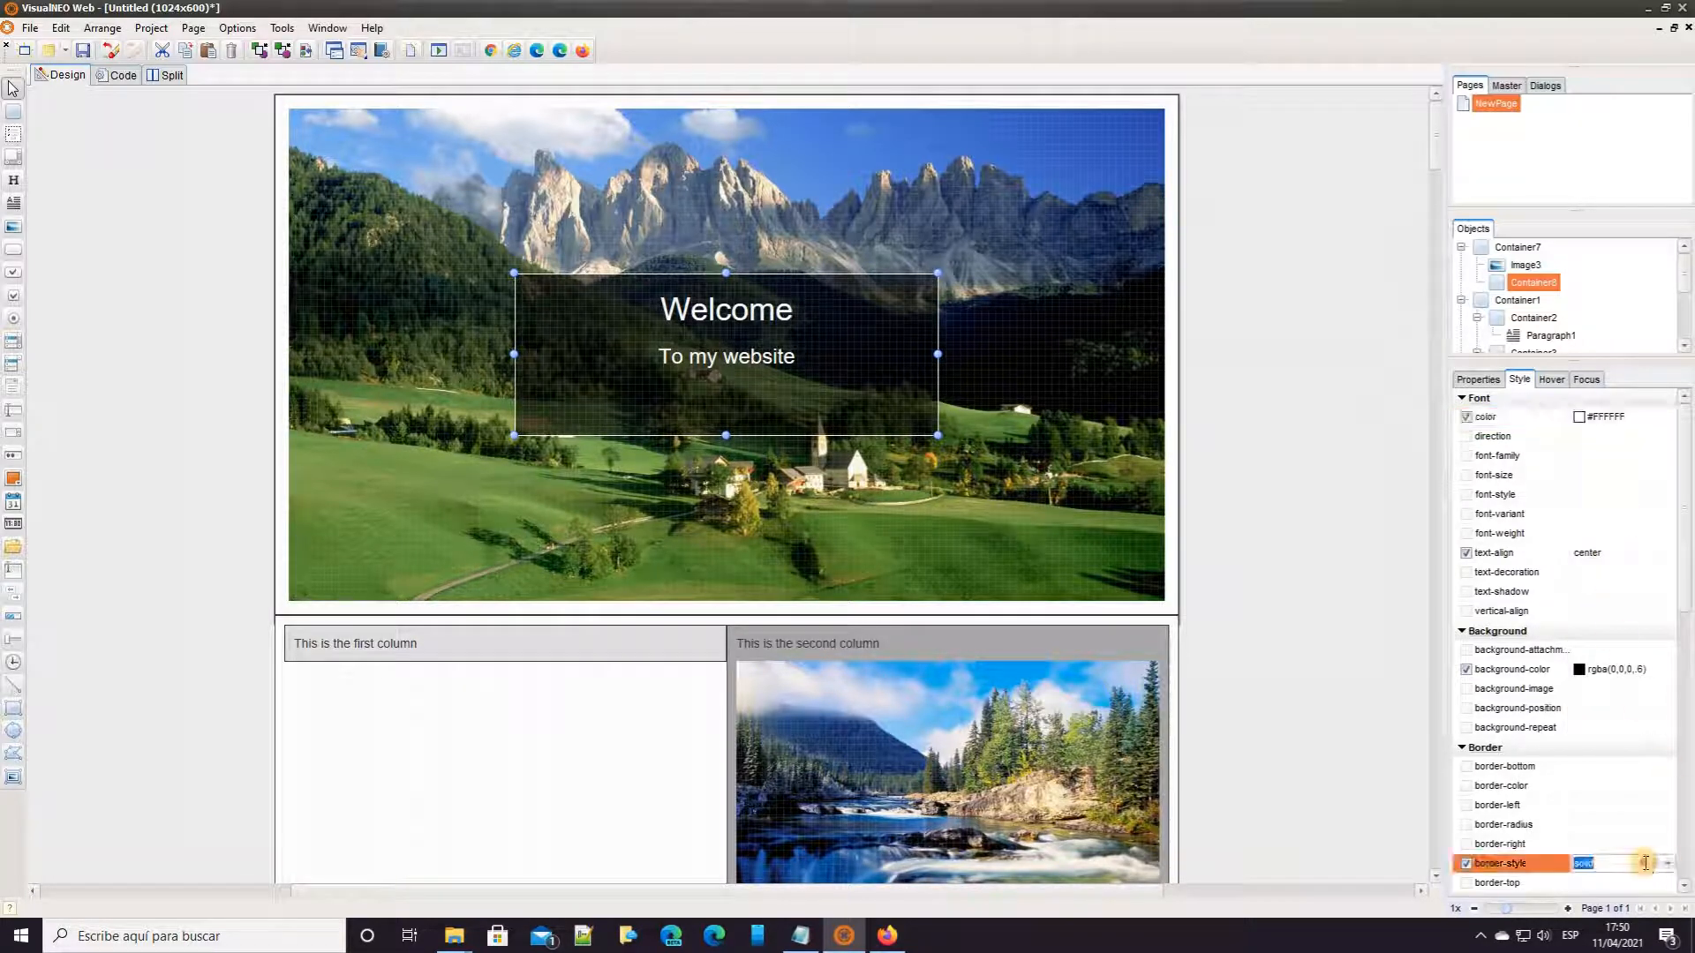
click(1616, 805)
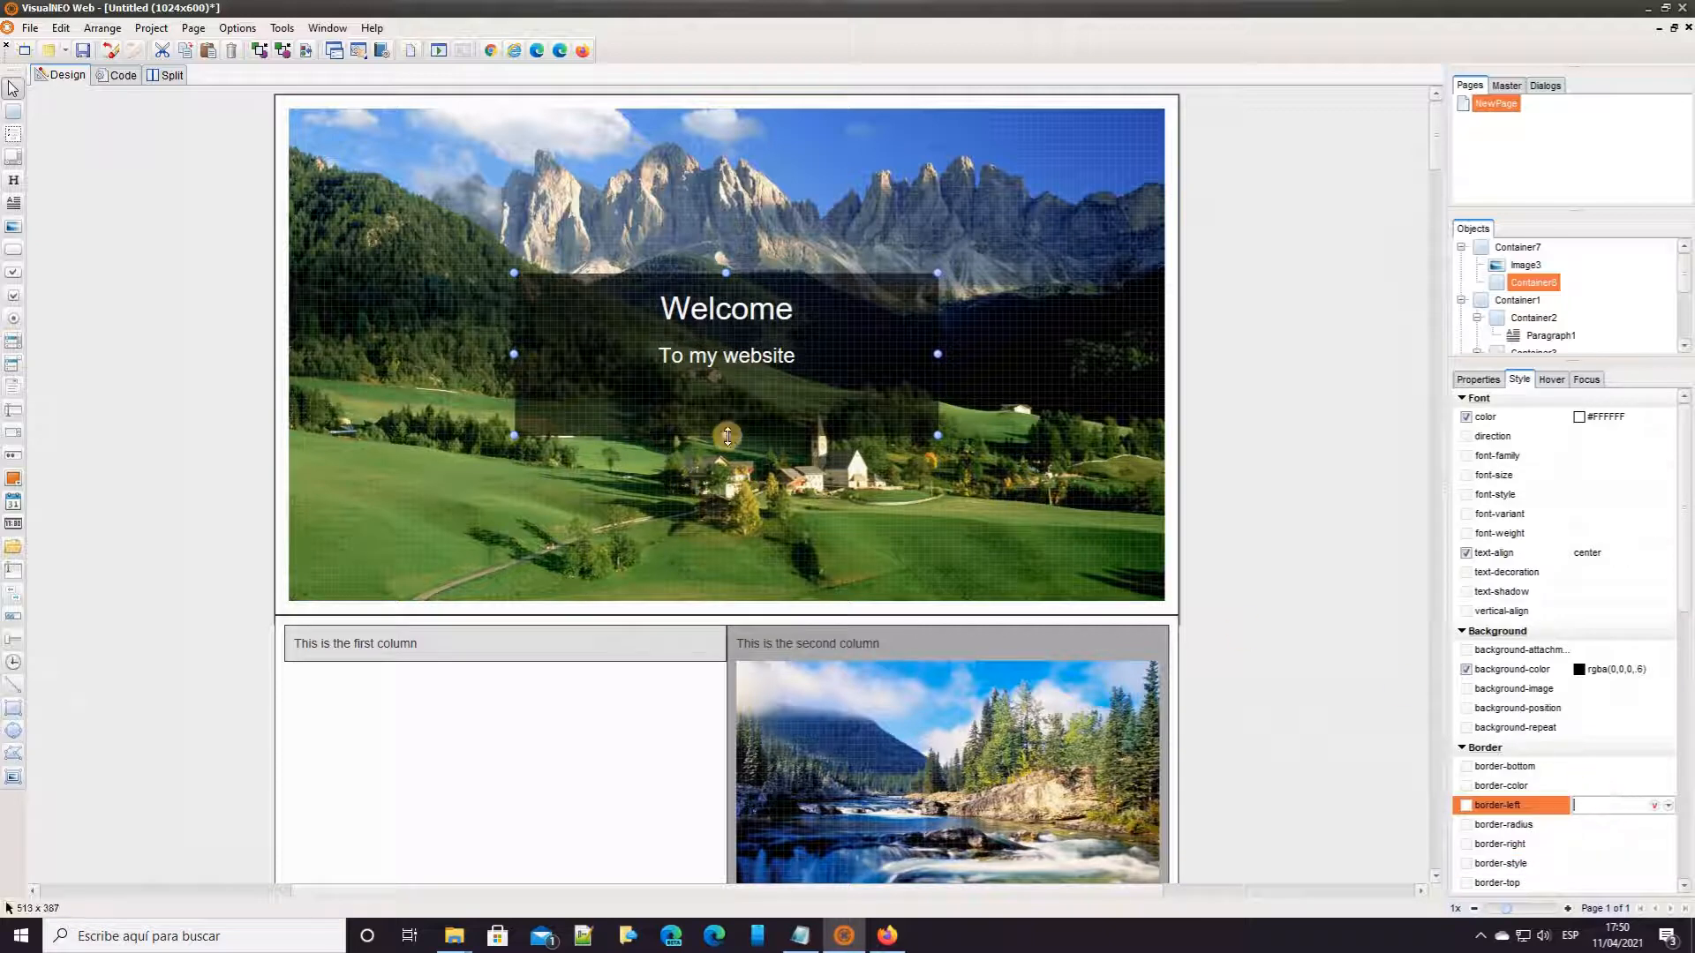
drag(727, 435, 721, 417)
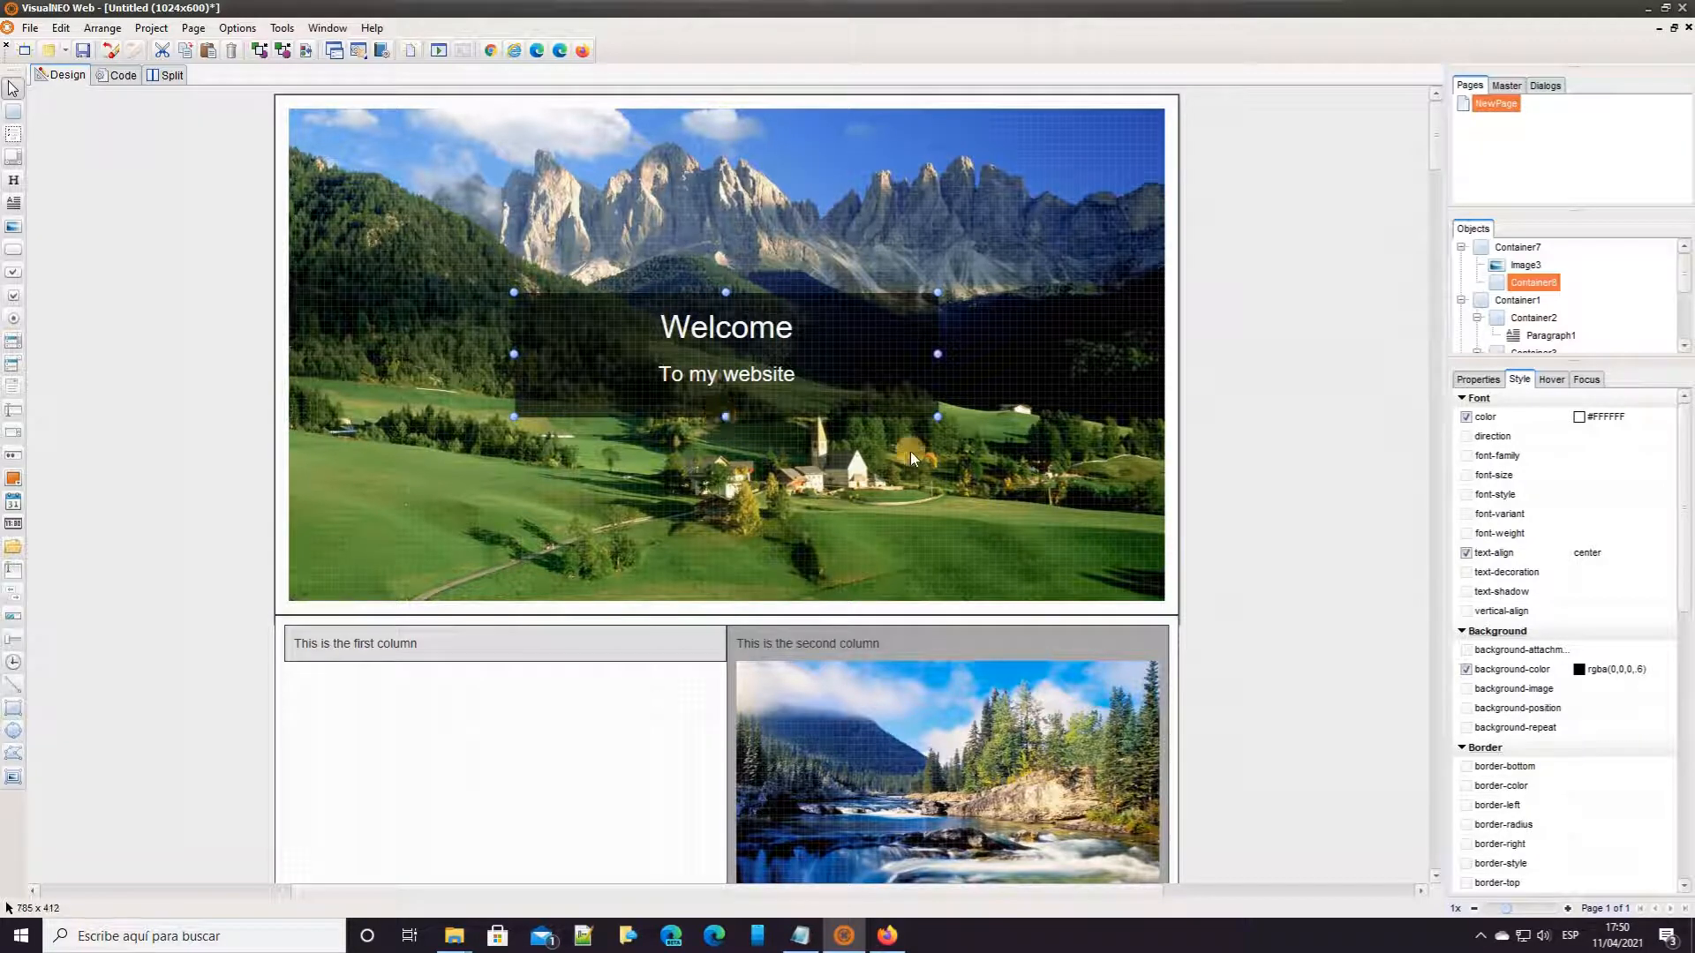
- Set the Welcome container's width to 80%
click(1478, 380)
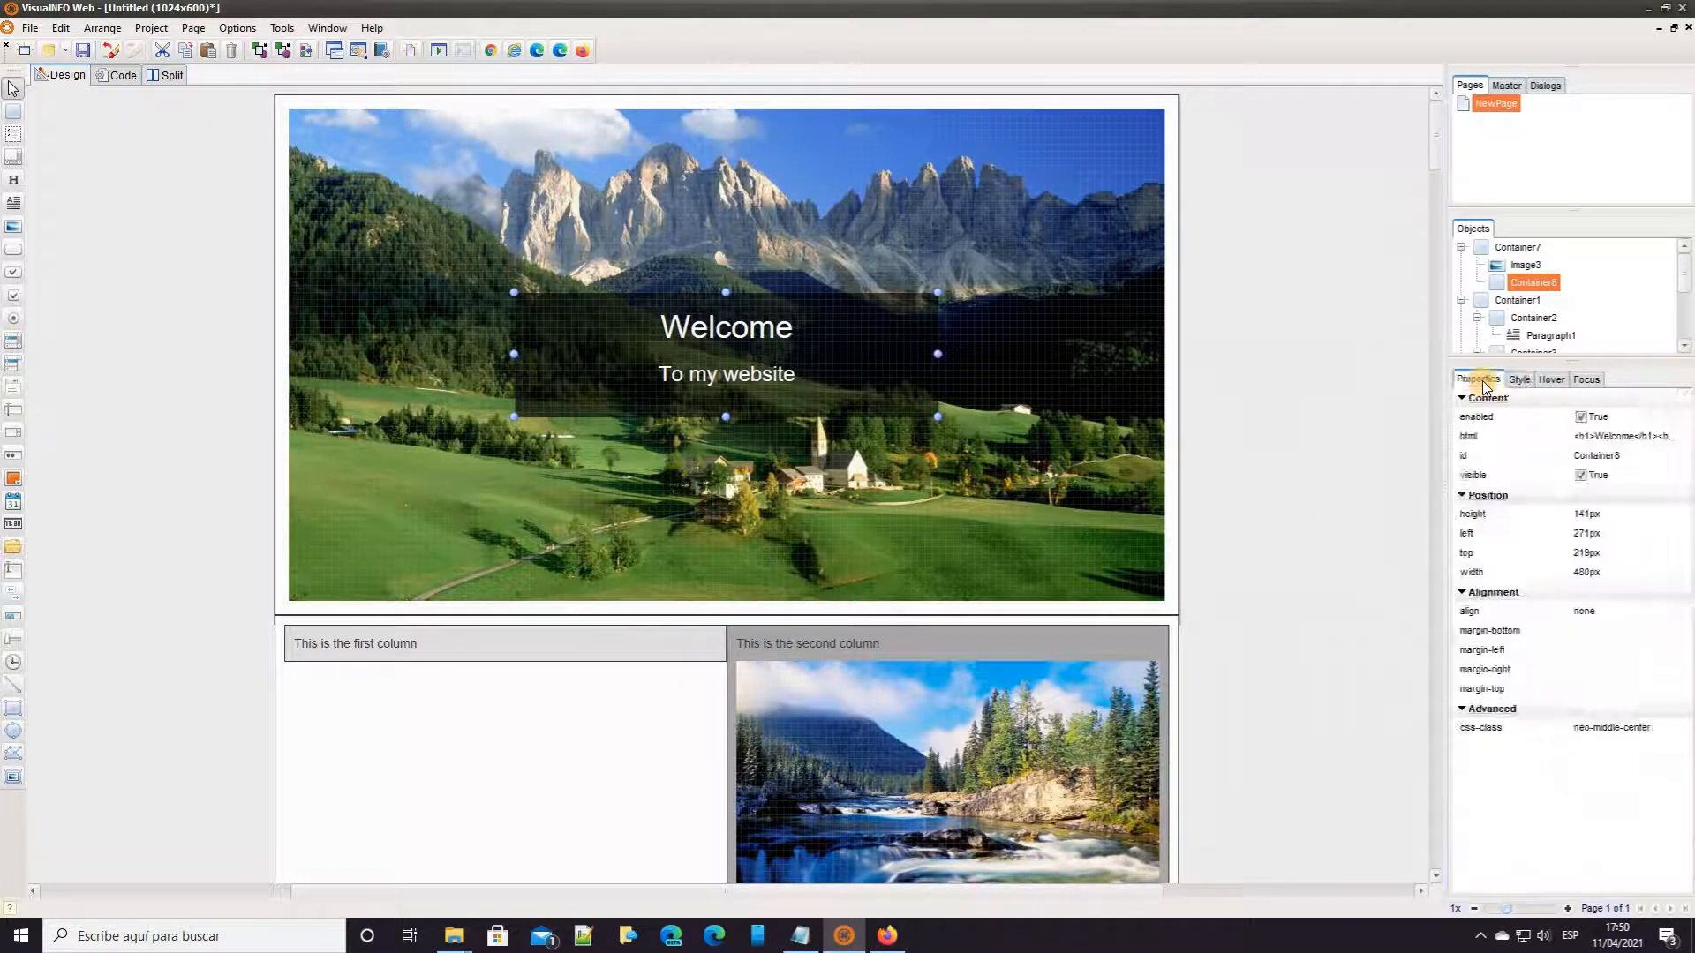
click(1626, 572)
text(80)
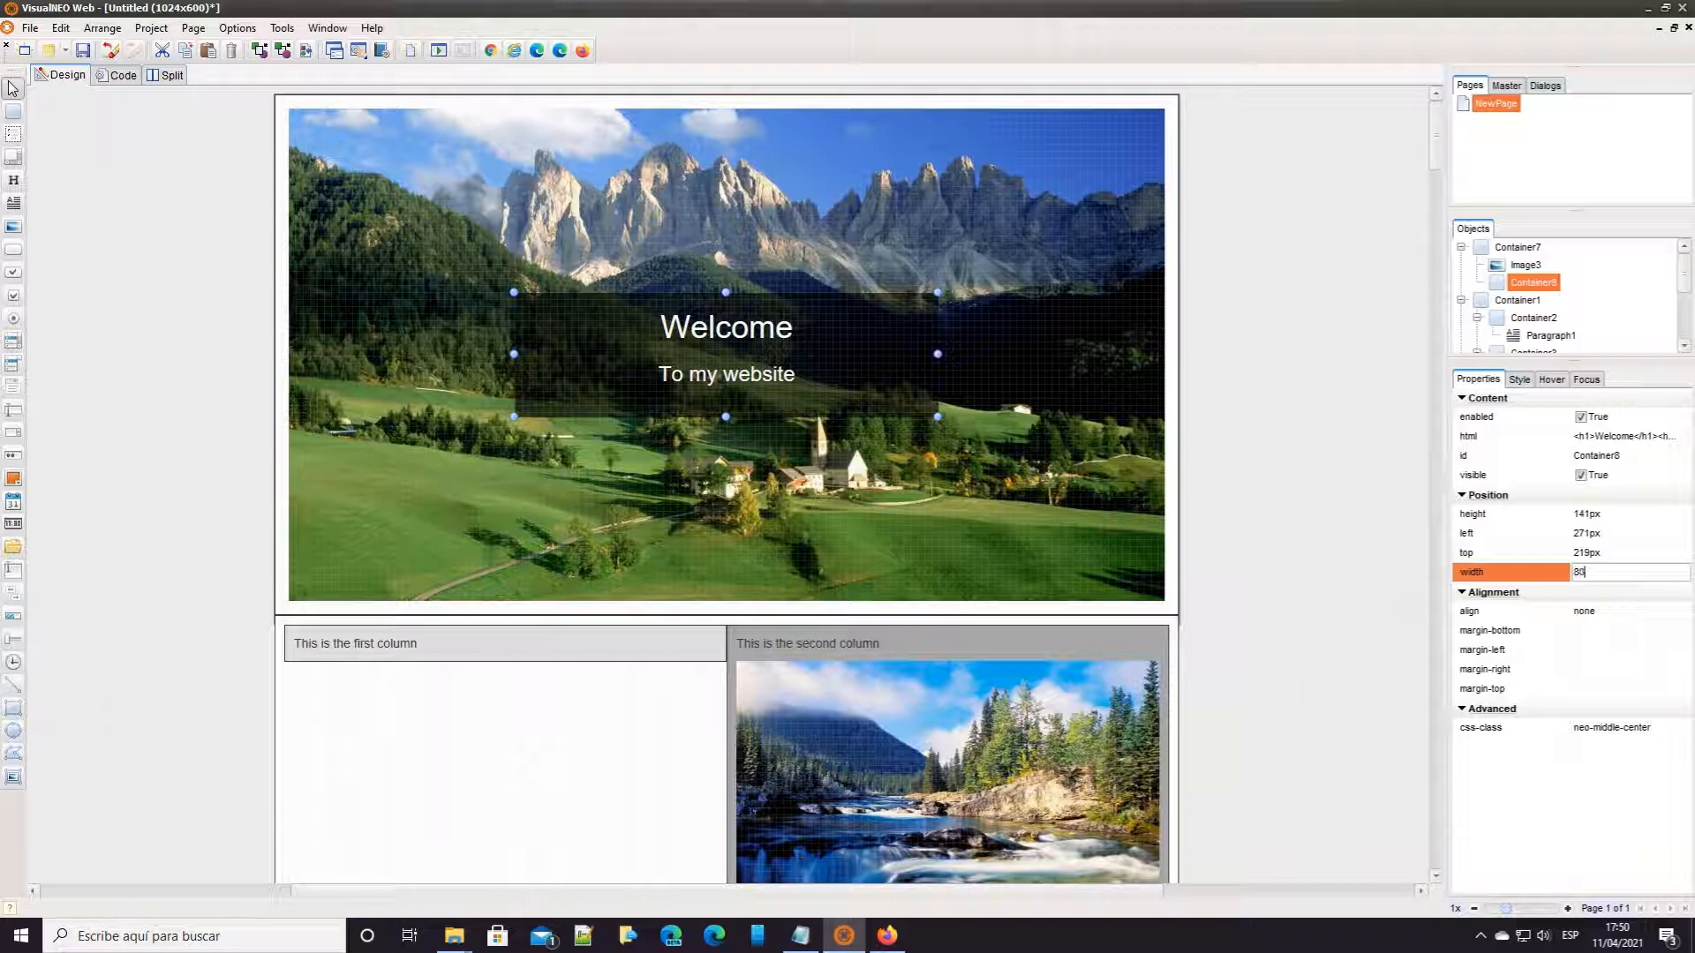
key(Return)
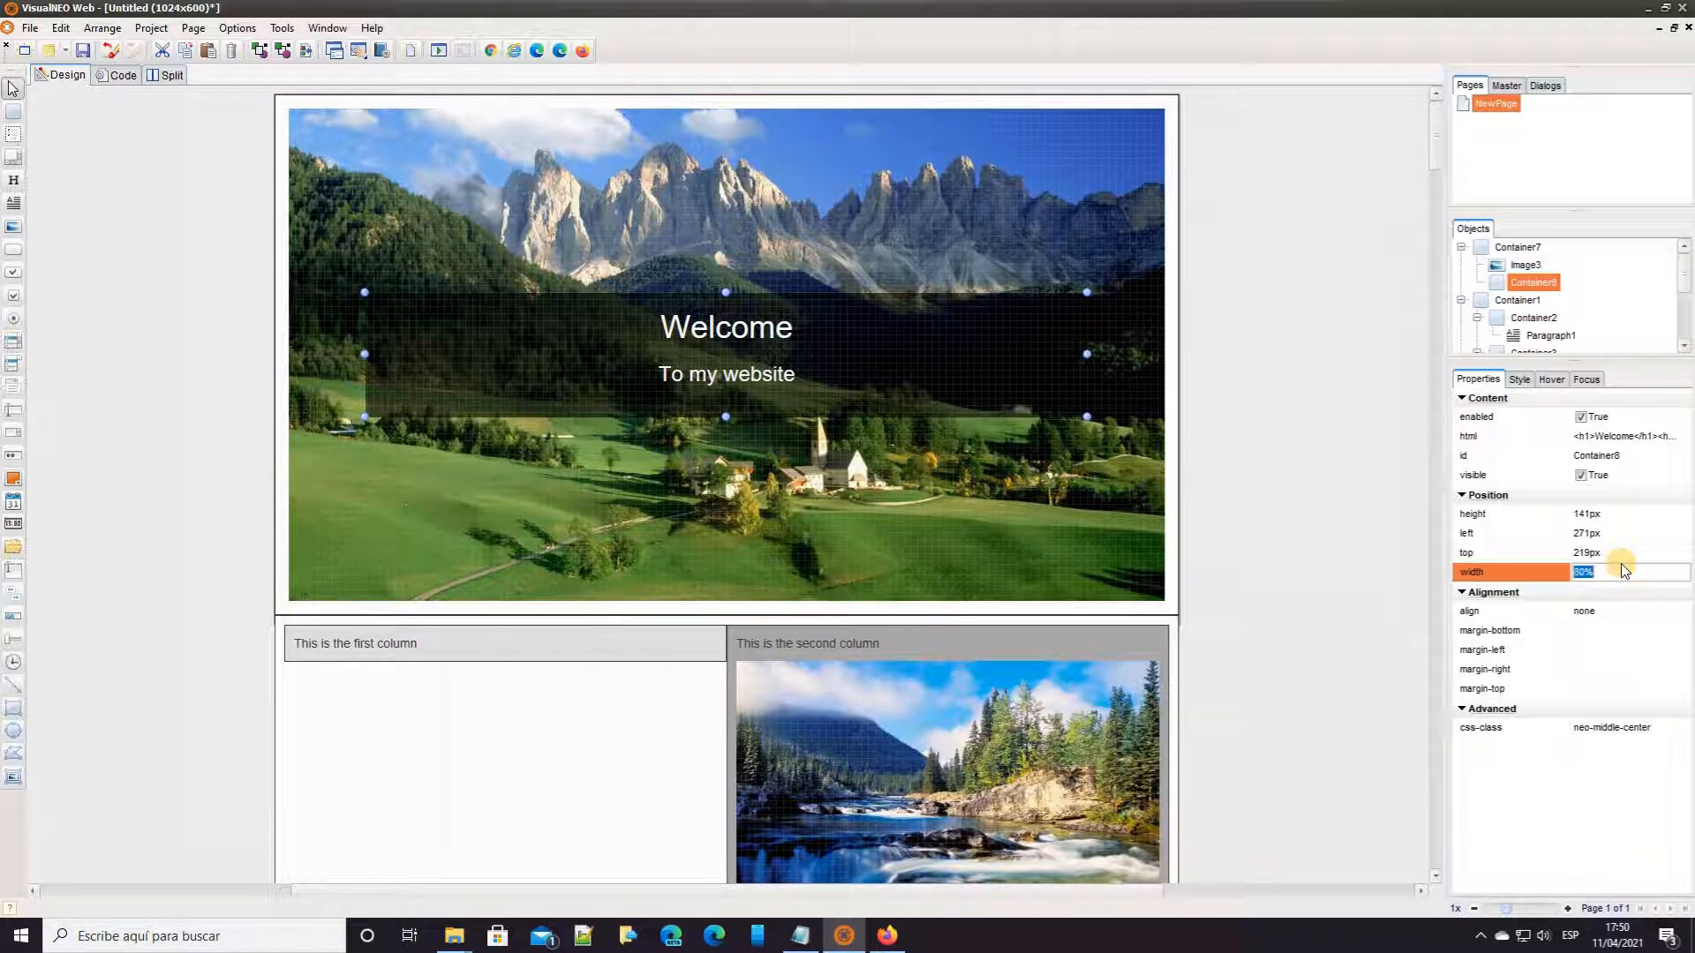
- Preview the page in Firefox, check the Welcome banner at a different window width, and return to VisualNEO Web
click(583, 50)
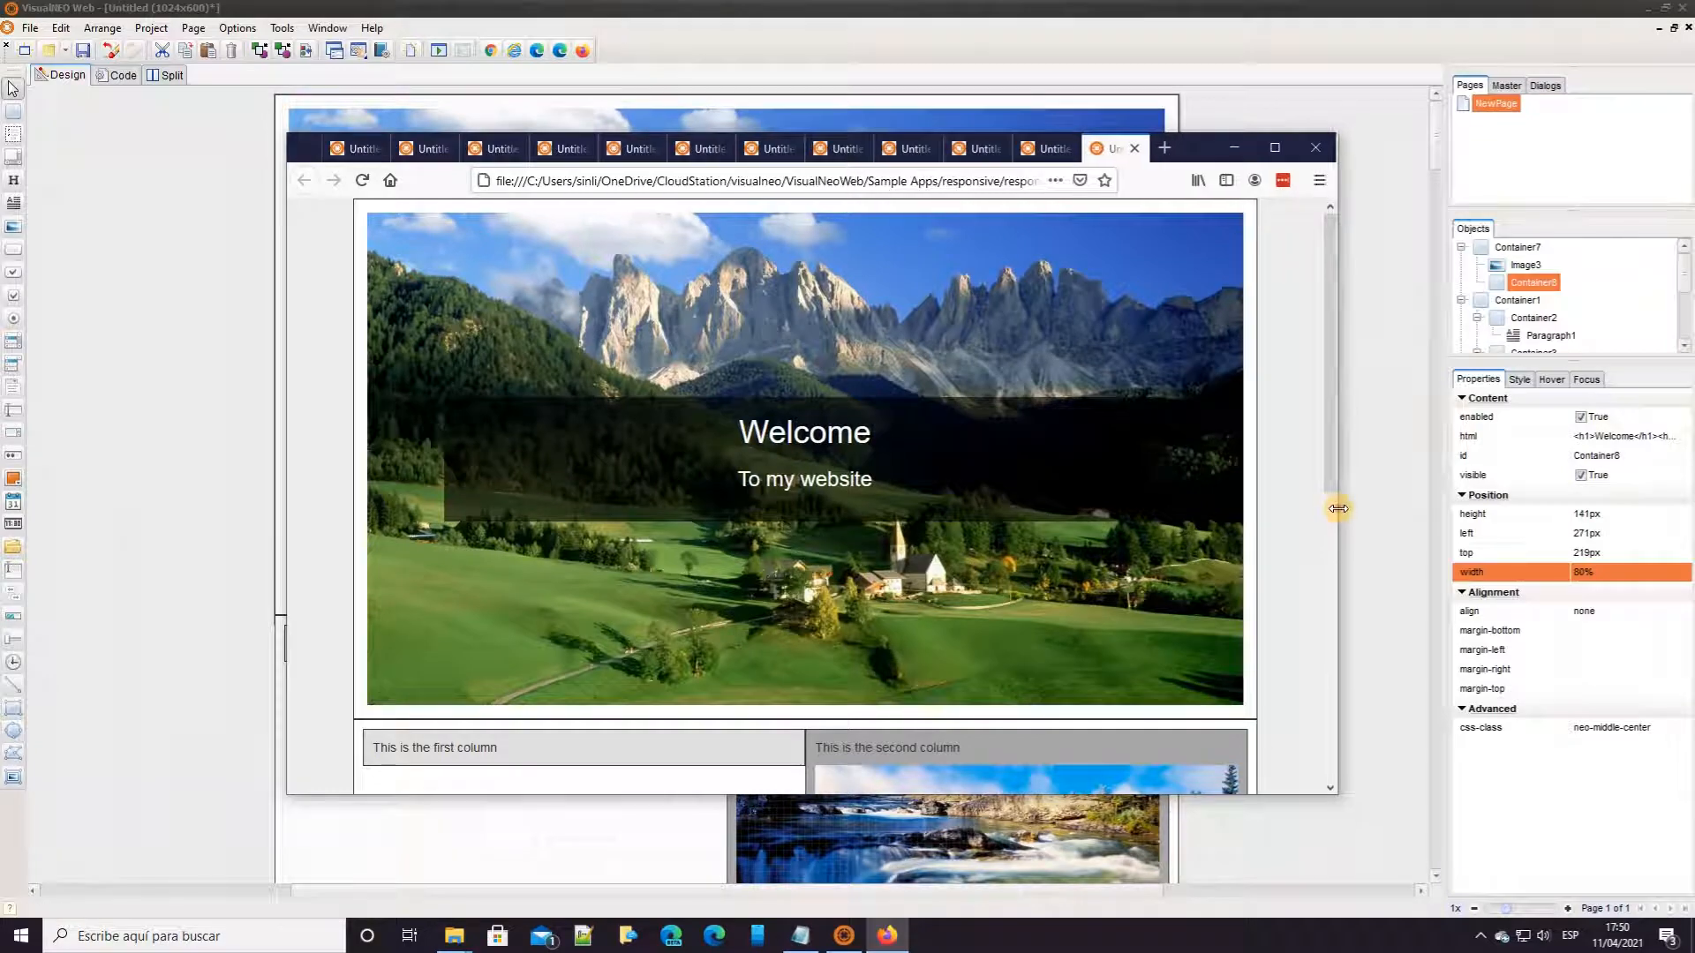
drag(1337, 504, 1374, 541)
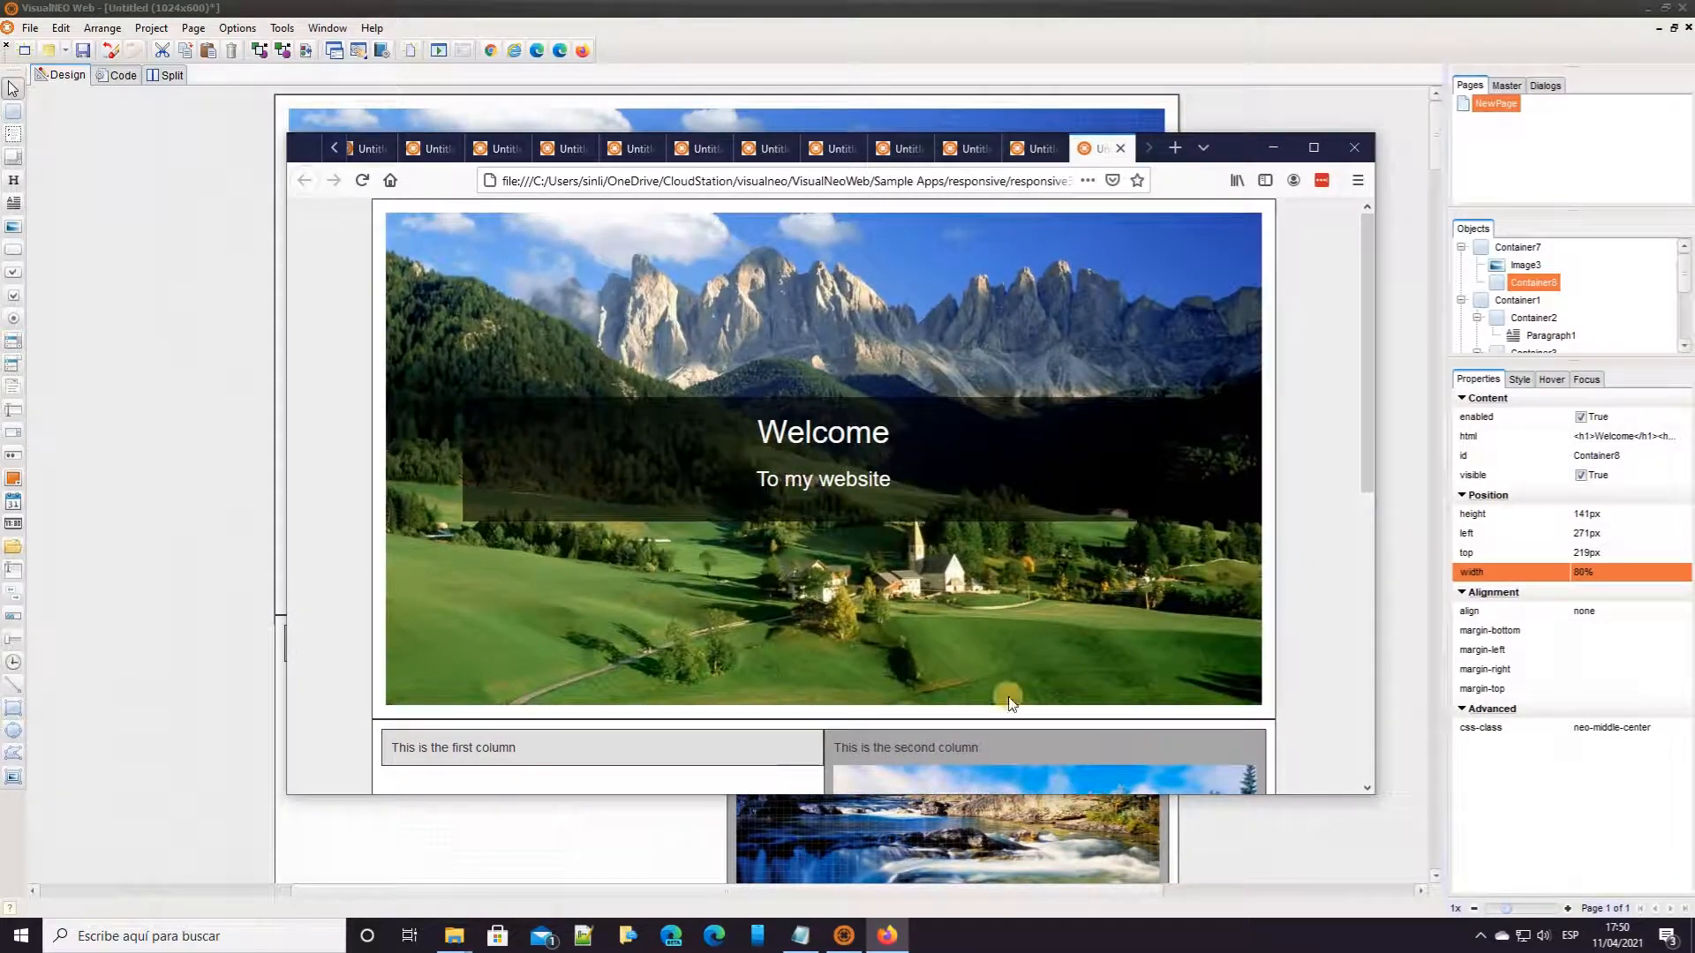
click(840, 934)
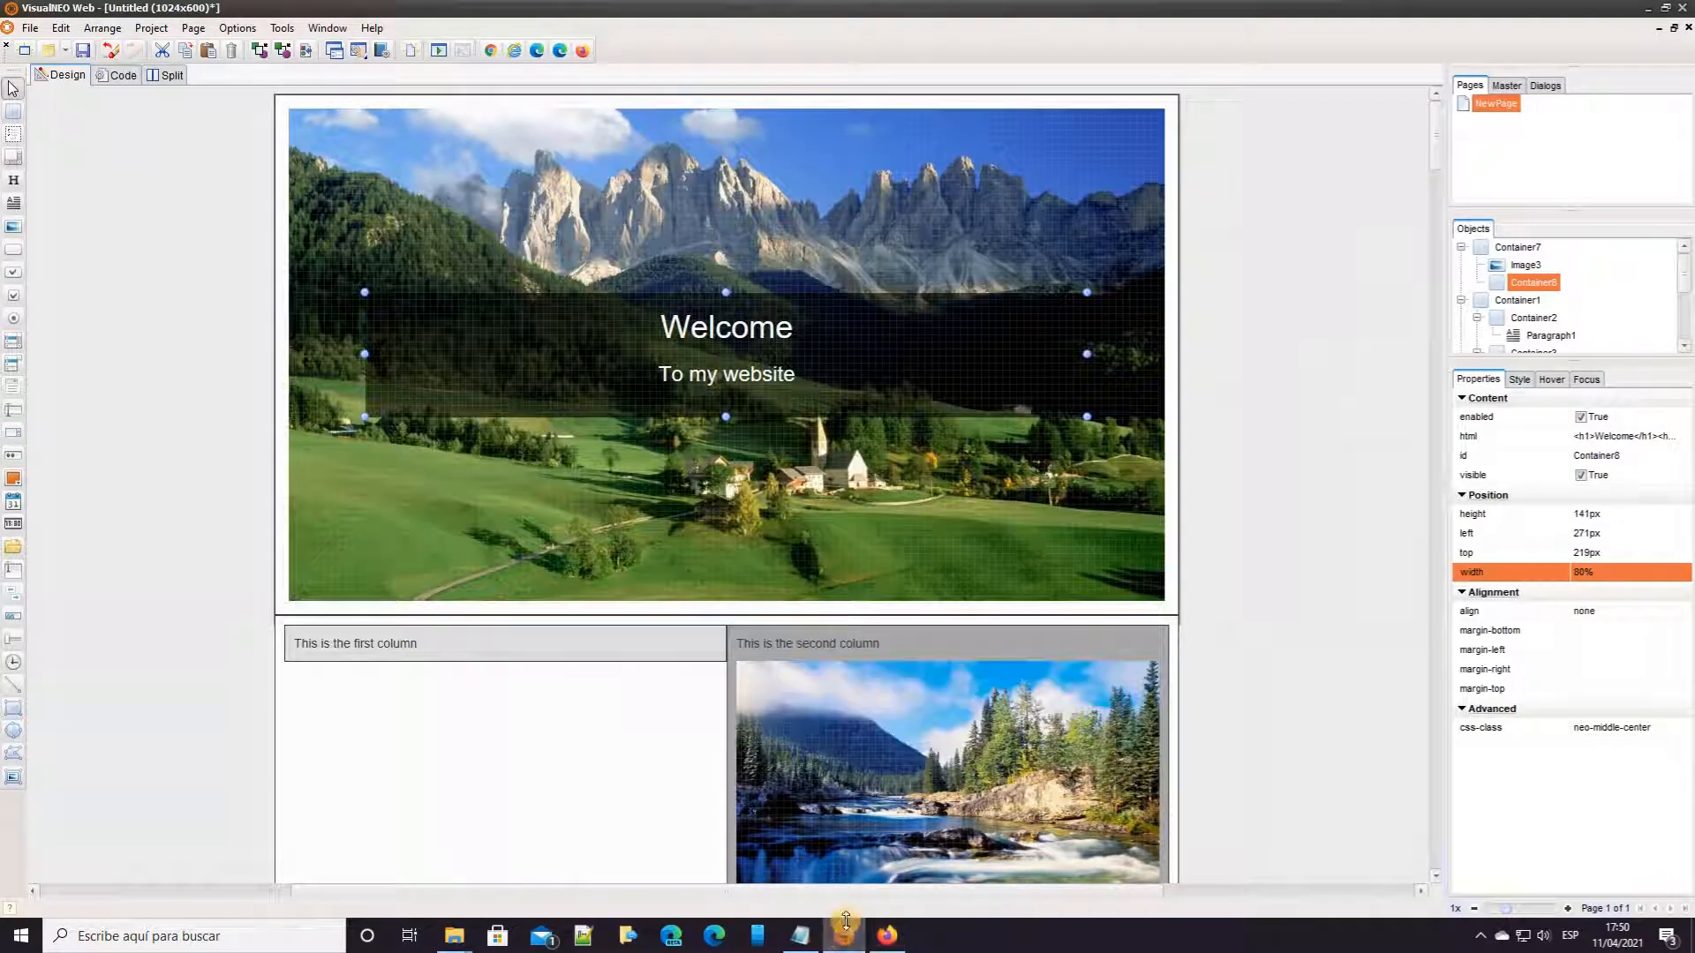
- Add a custom CSS rule to the app's styles that gives .row and img the declaration padding:0px!important;
click(151, 27)
click(177, 46)
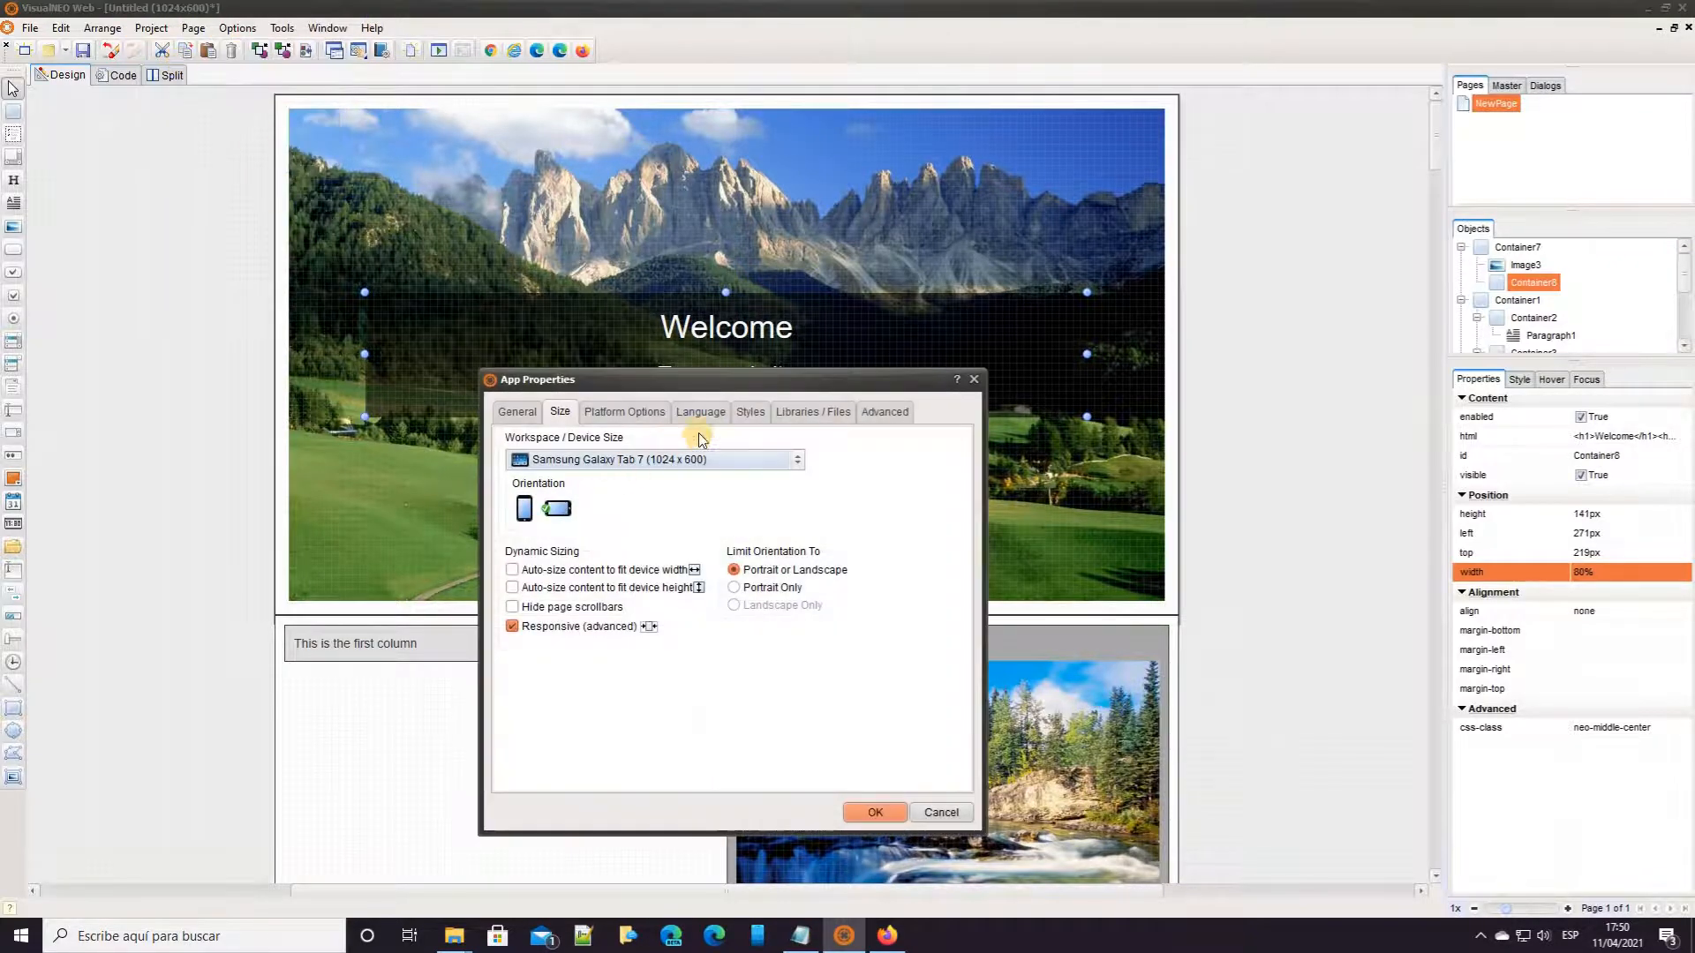
click(750, 412)
text(.)
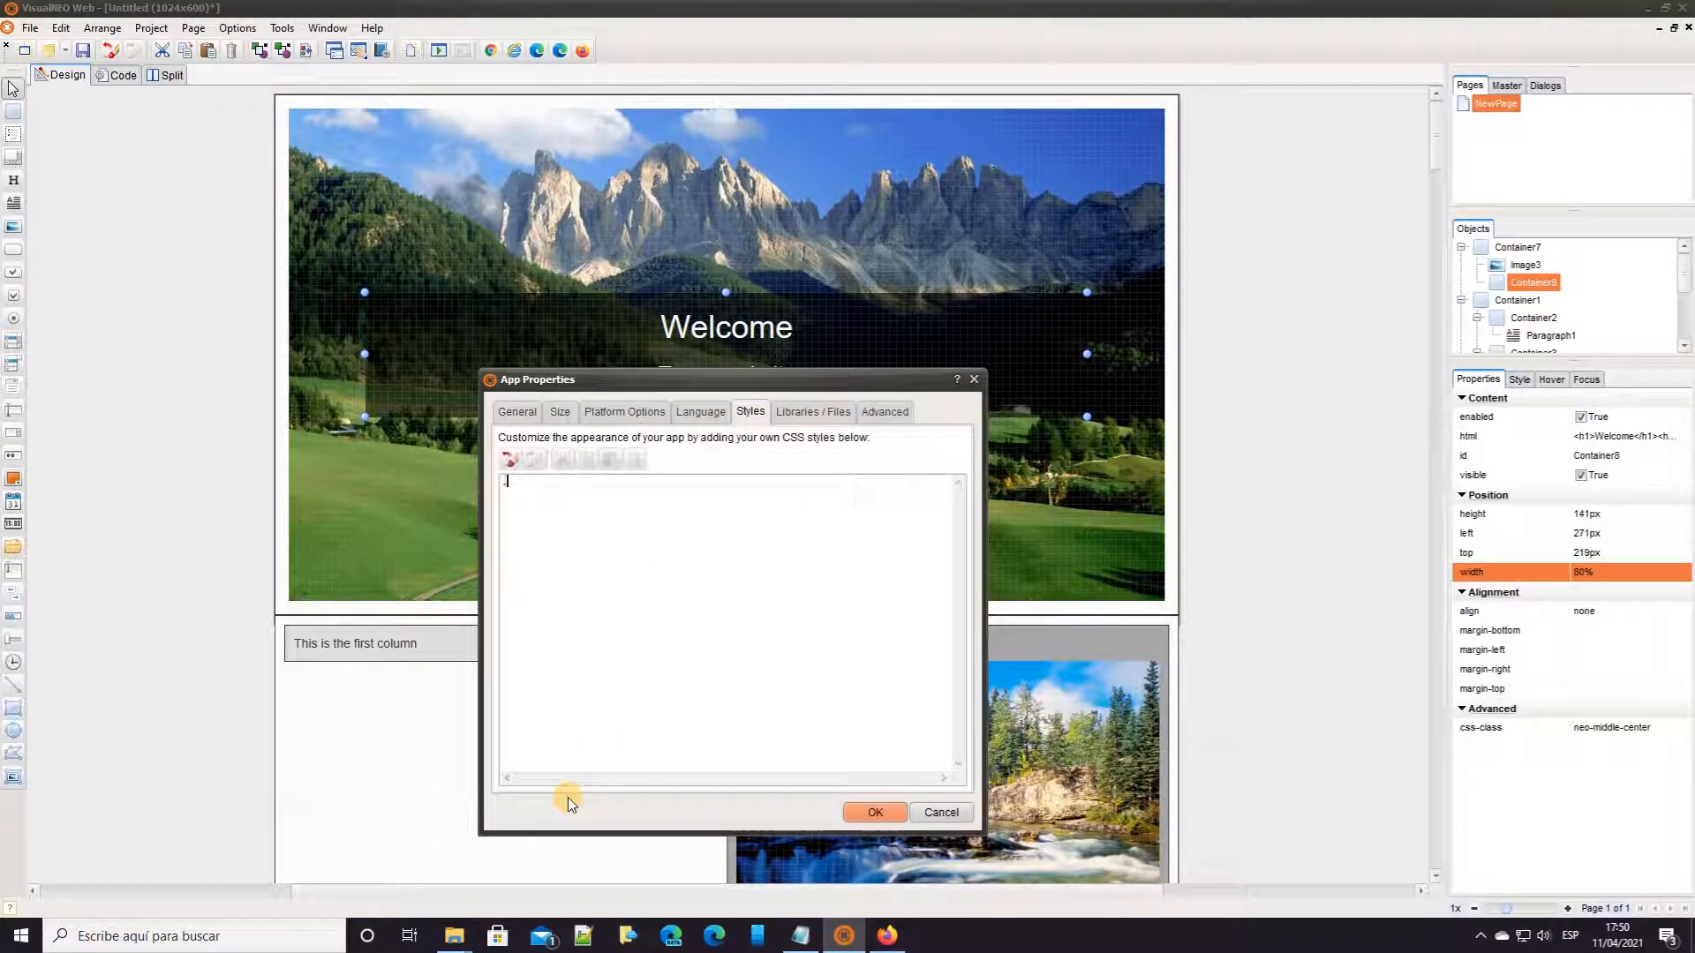
text(row,img{)
key(Return)
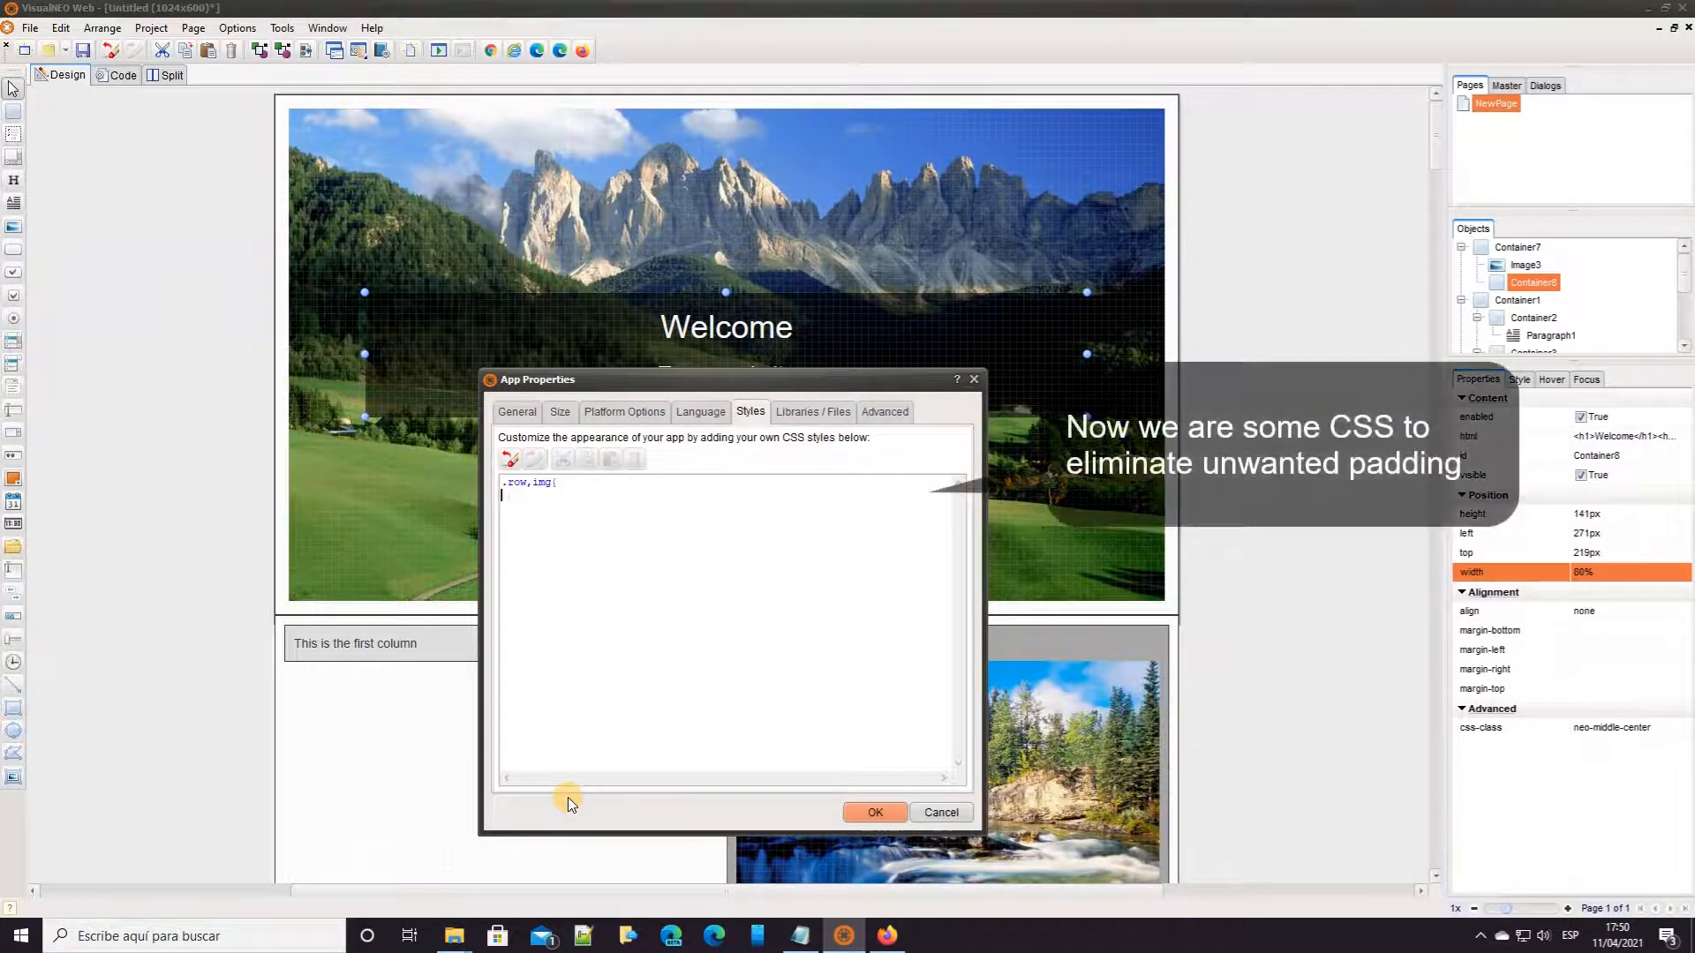
key(Up)
text(padding:)
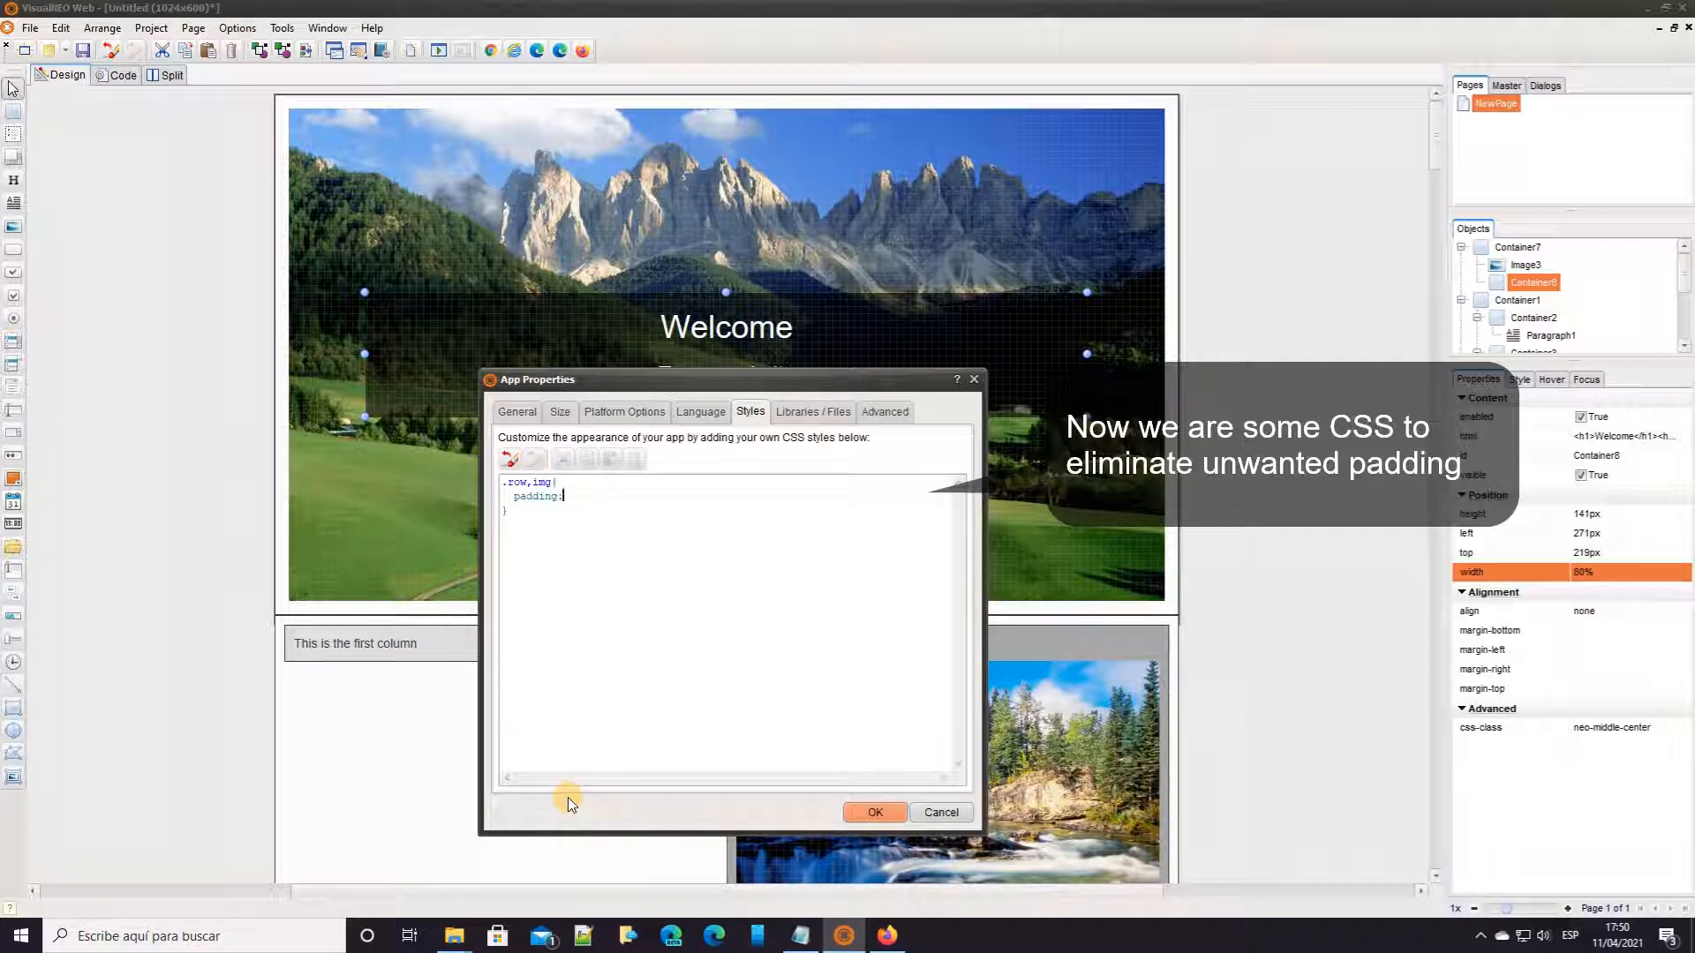
text(0px!important;)
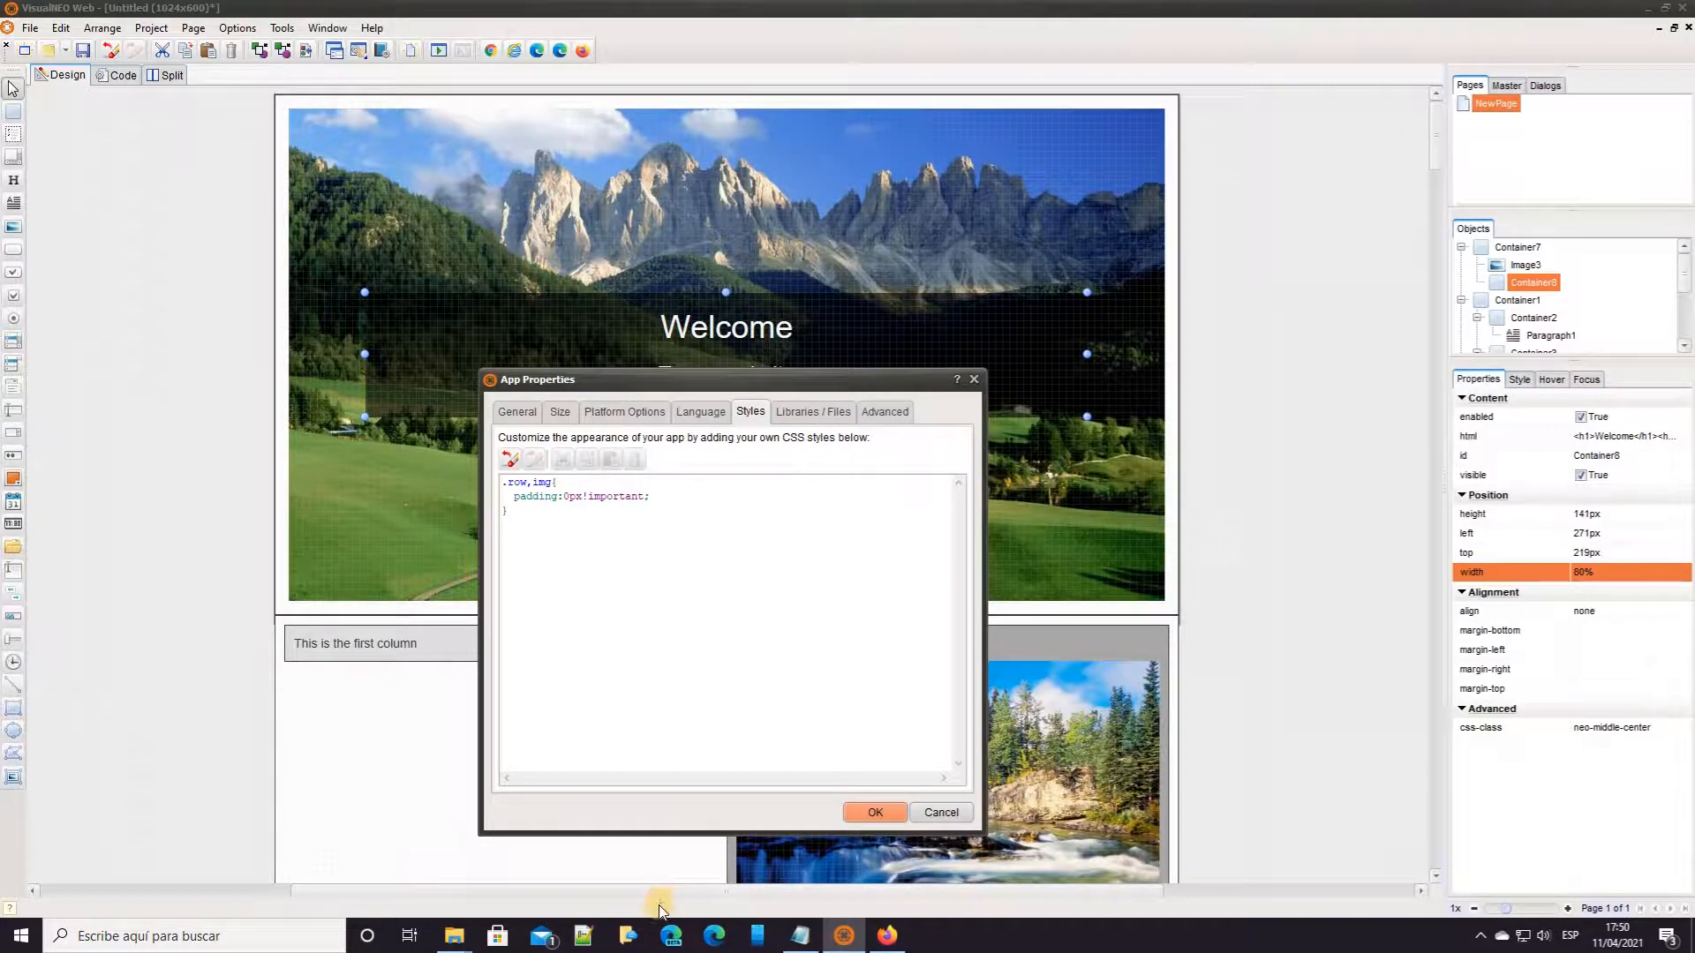
click(875, 810)
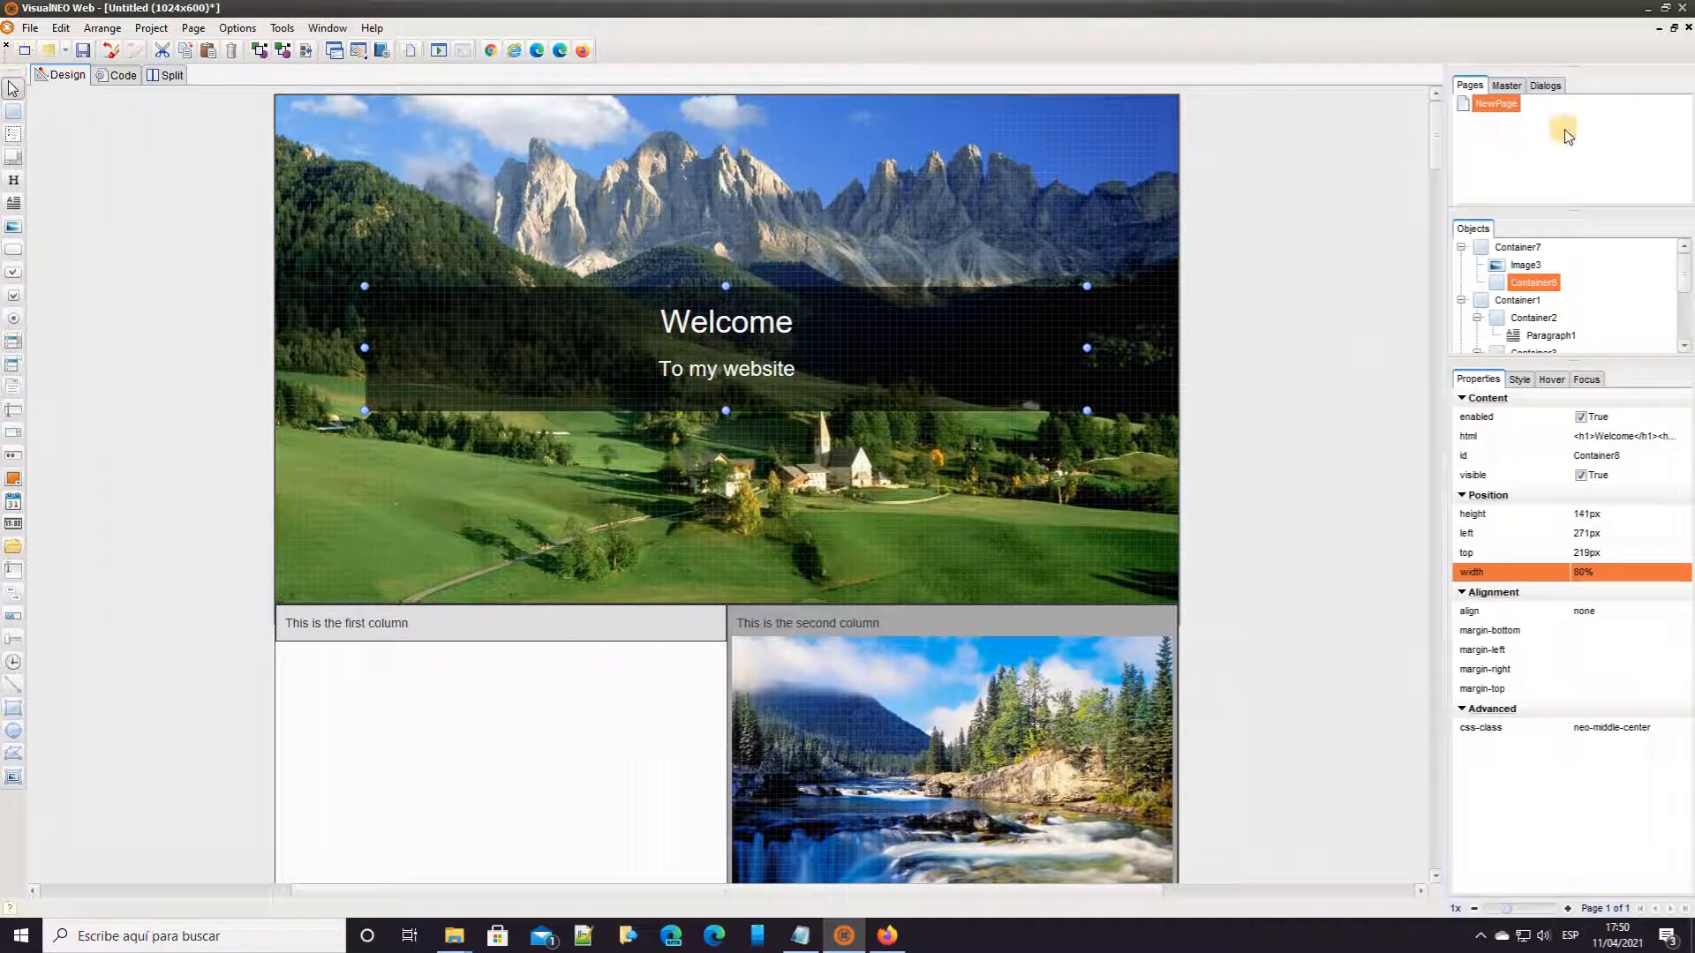
- Preview the page without padding in Firefox, check it while resizing the window, and return to the page design
click(582, 50)
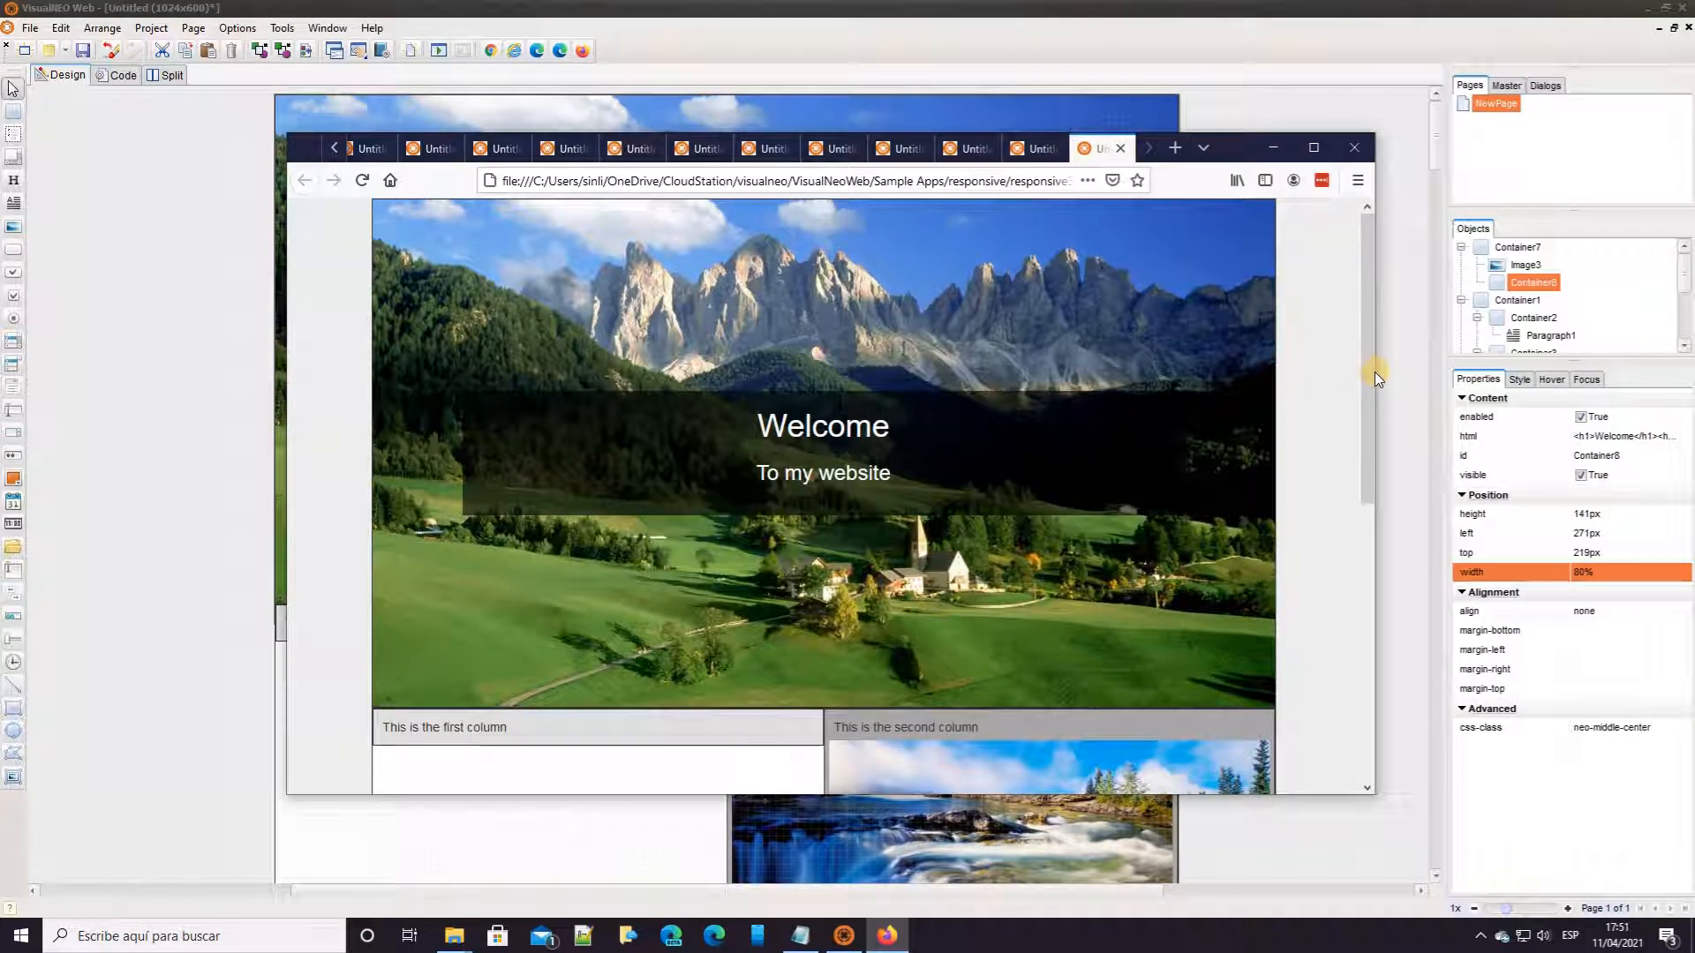
mouse_move(1374, 372)
mouse_down()
mouse_move(934, 345)
mouse_move(703, 357)
mouse_move(685, 376)
mouse_move(1356, 393)
mouse_up()
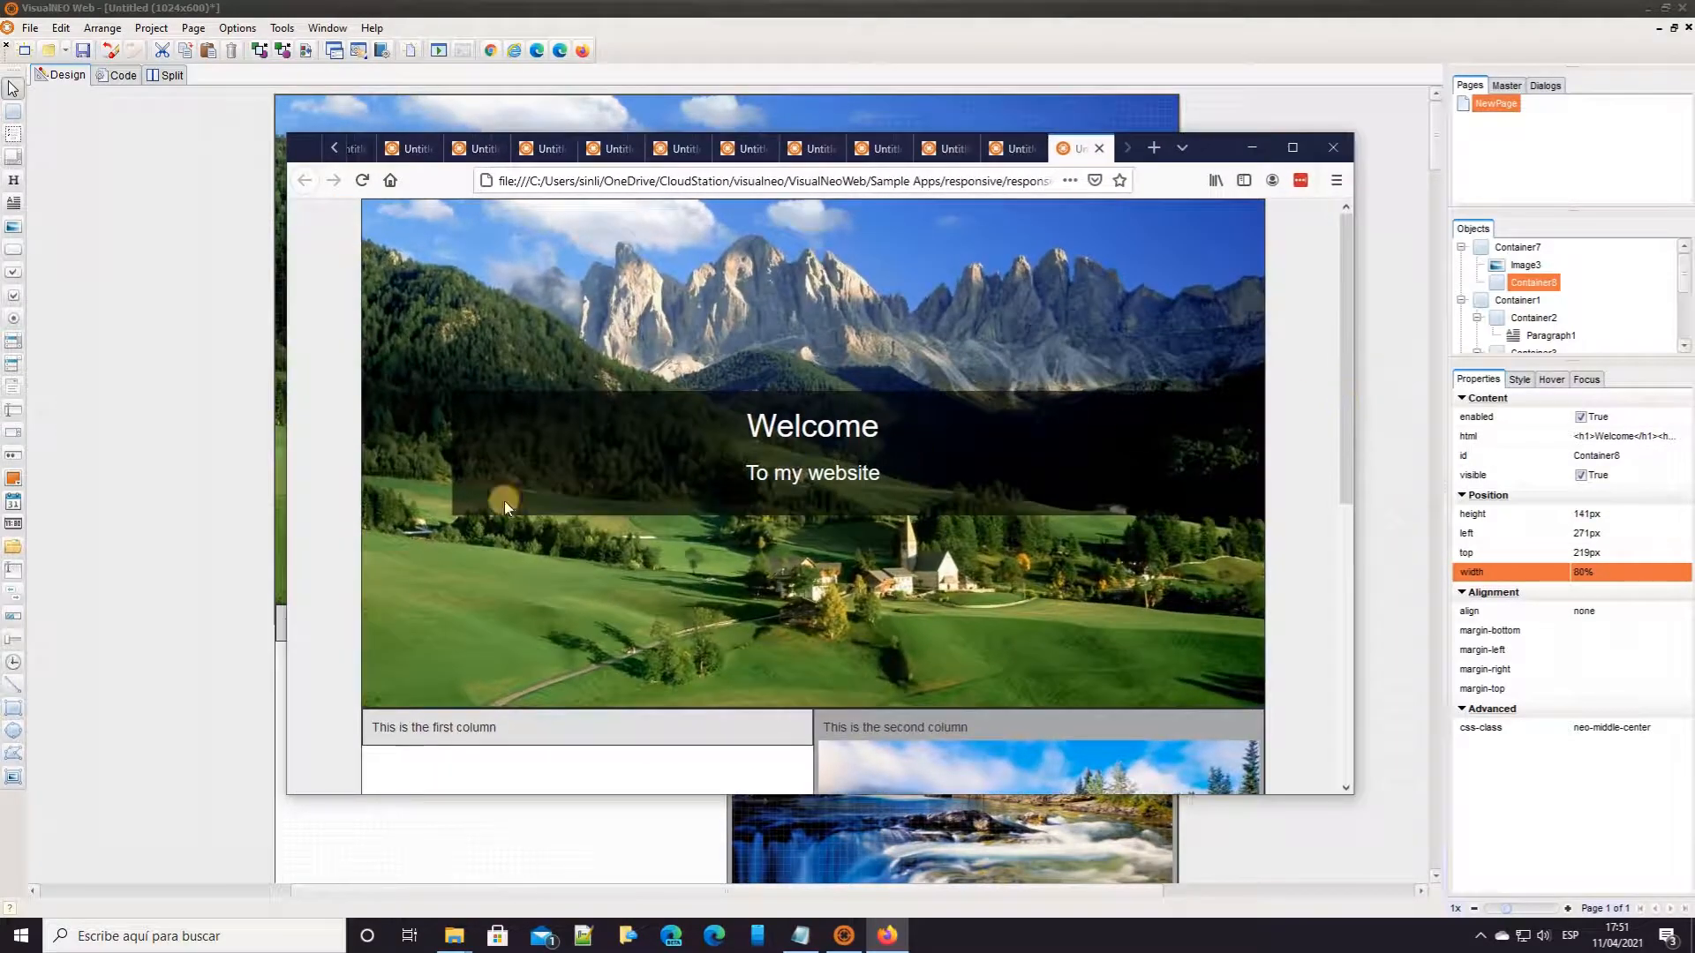
click(221, 478)
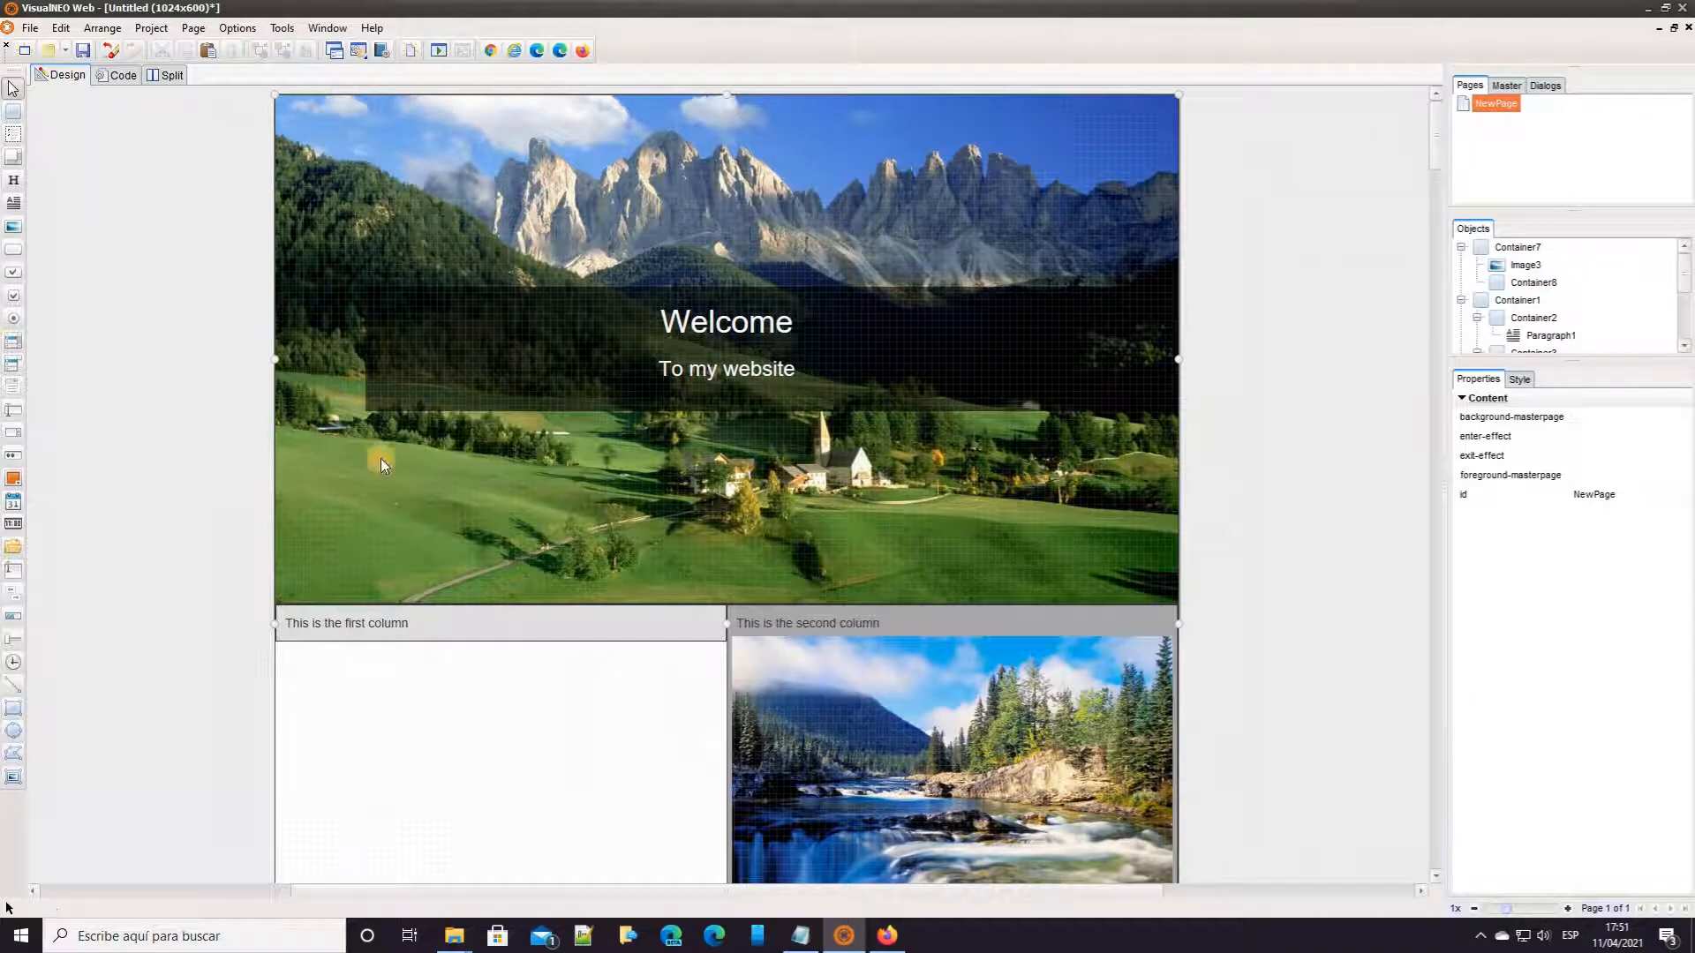
- Limit the header row container (Container7) to a max-height of 350px
click(1527, 250)
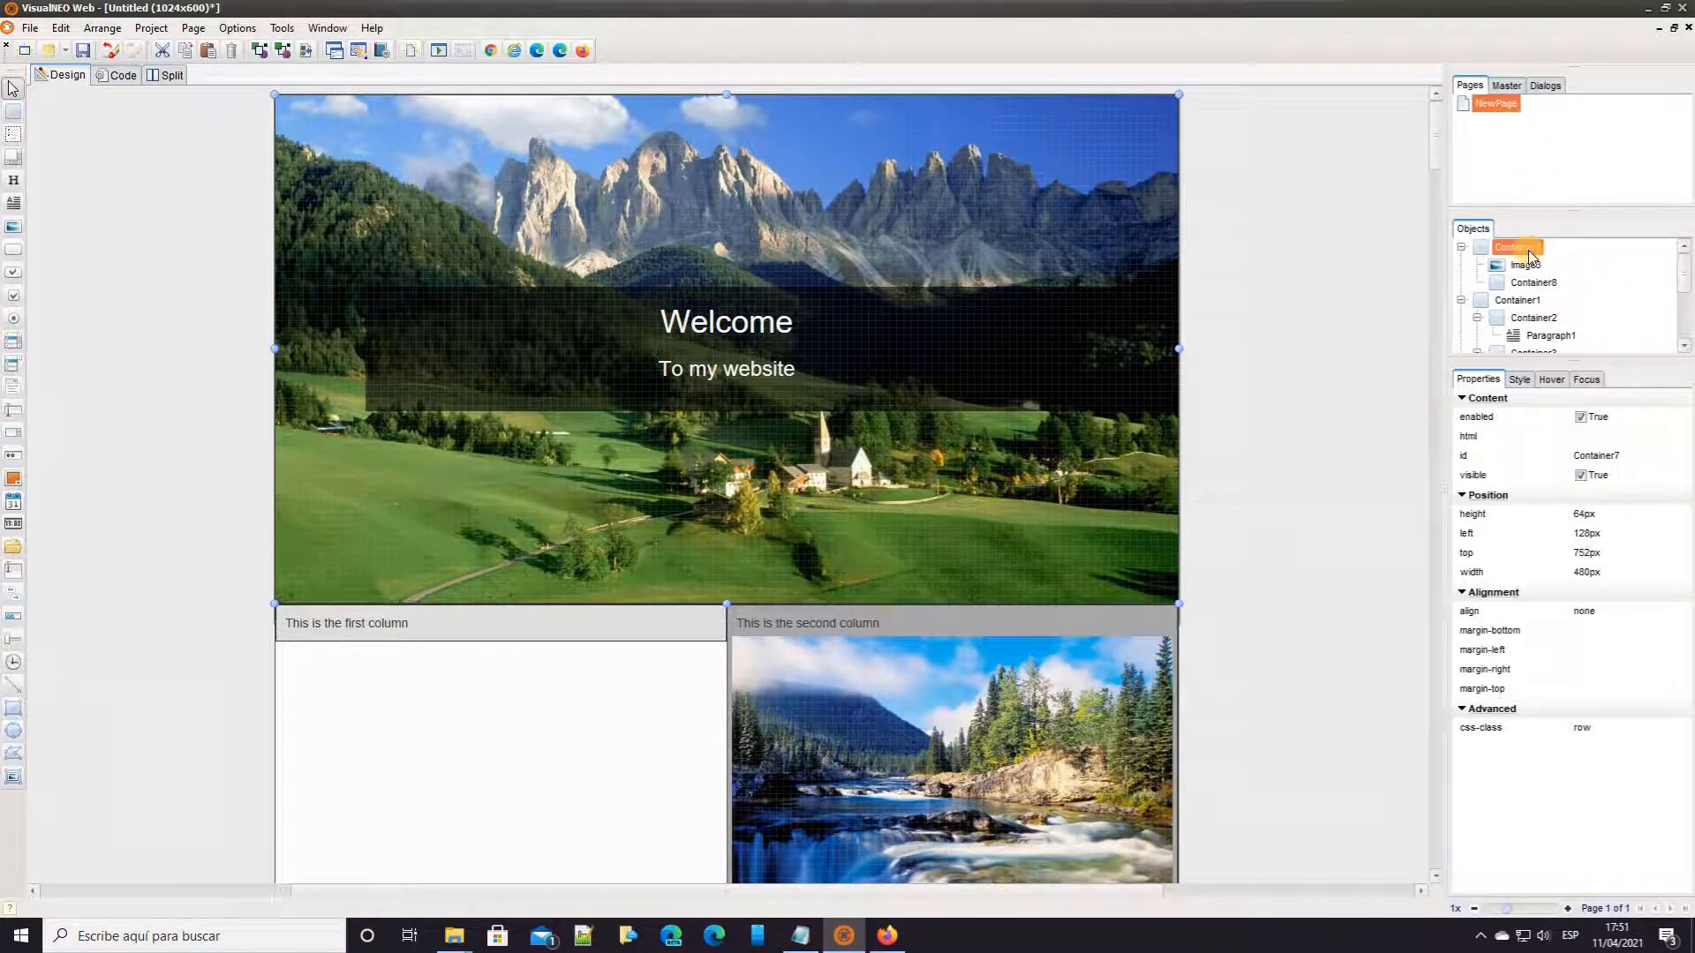
click(1519, 380)
drag(1685, 463, 1690, 726)
click(1601, 635)
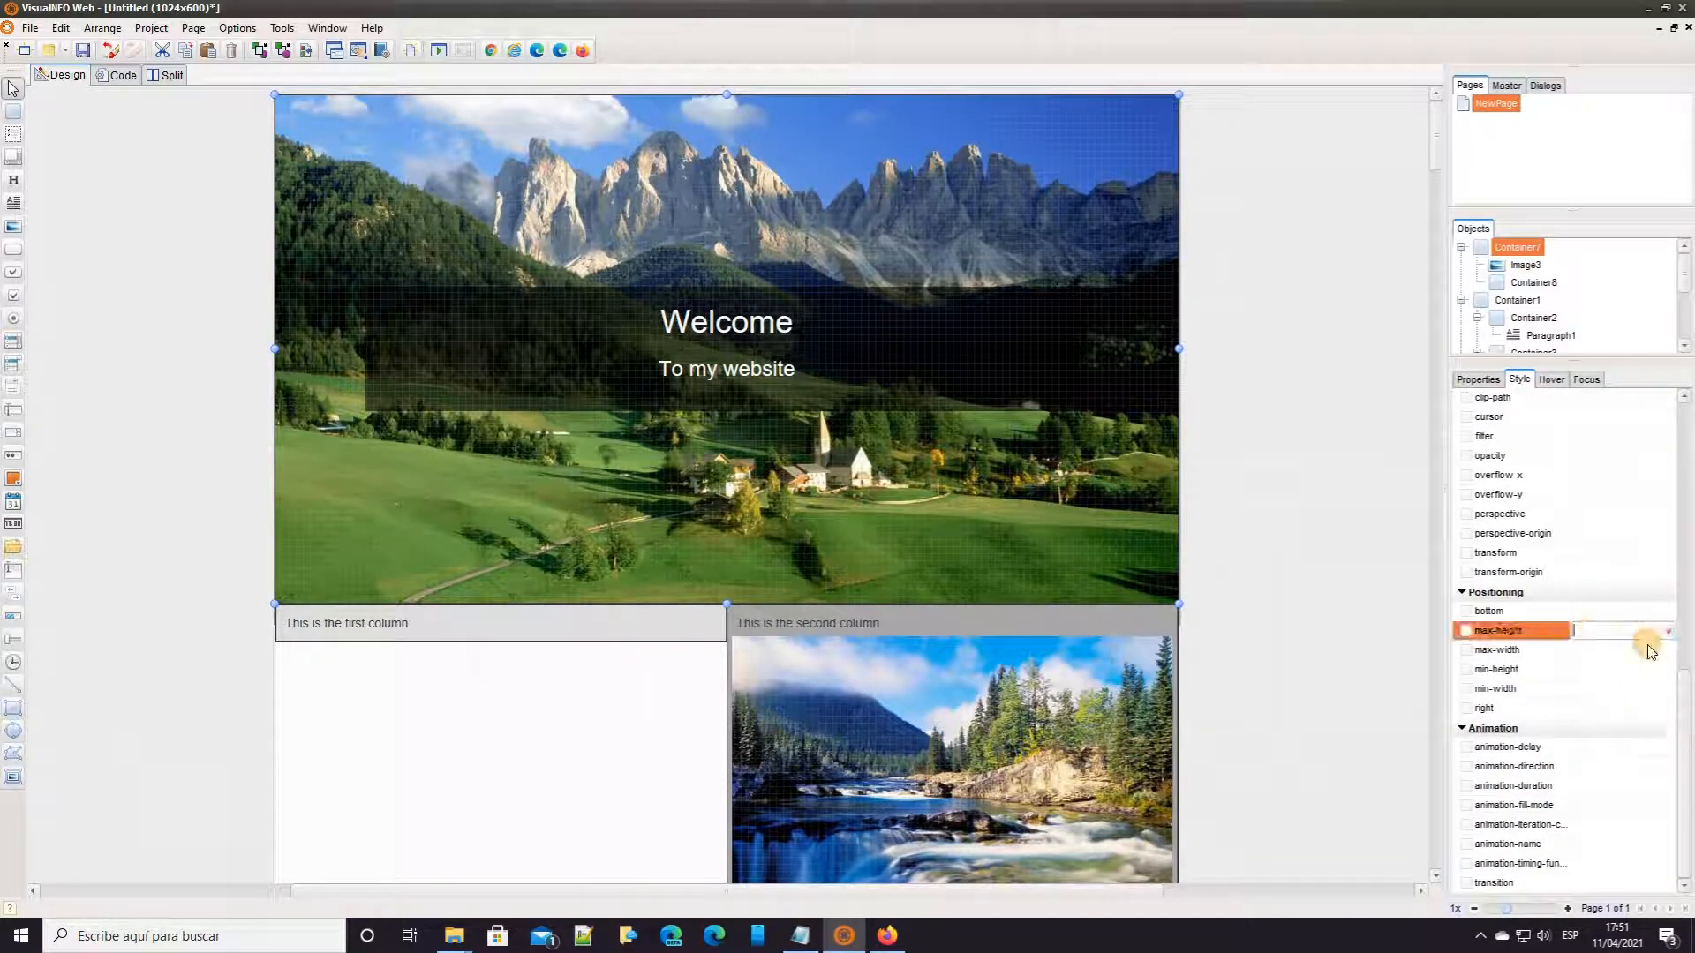
text(350)
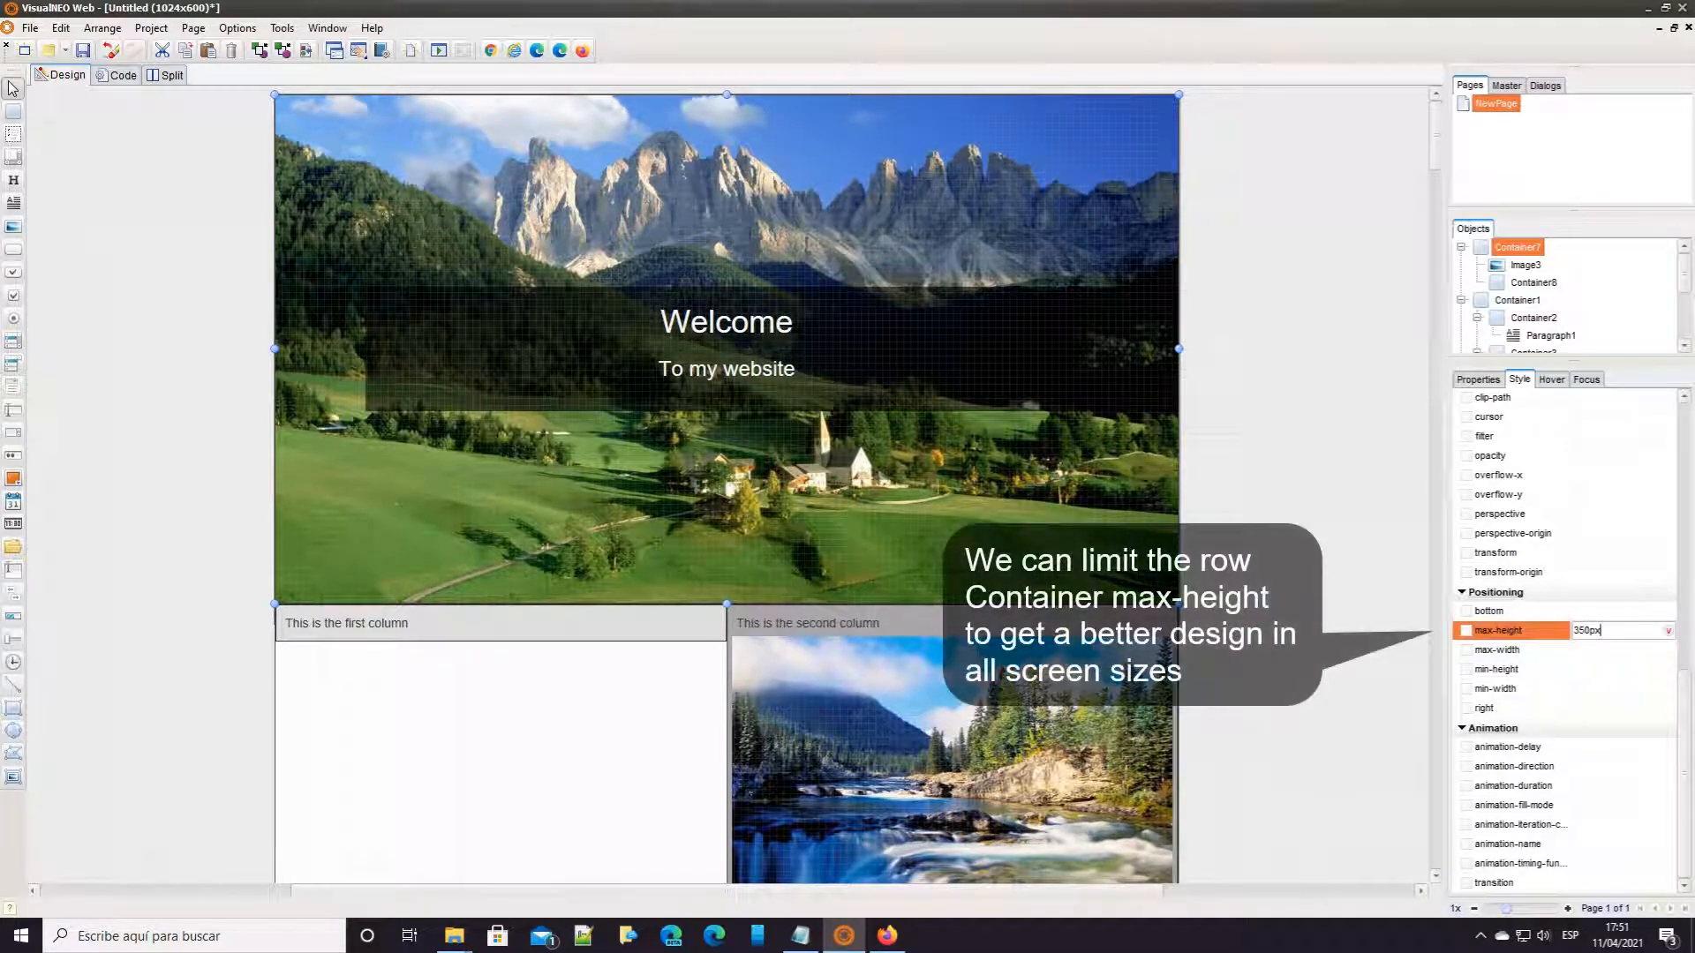
key(Return)
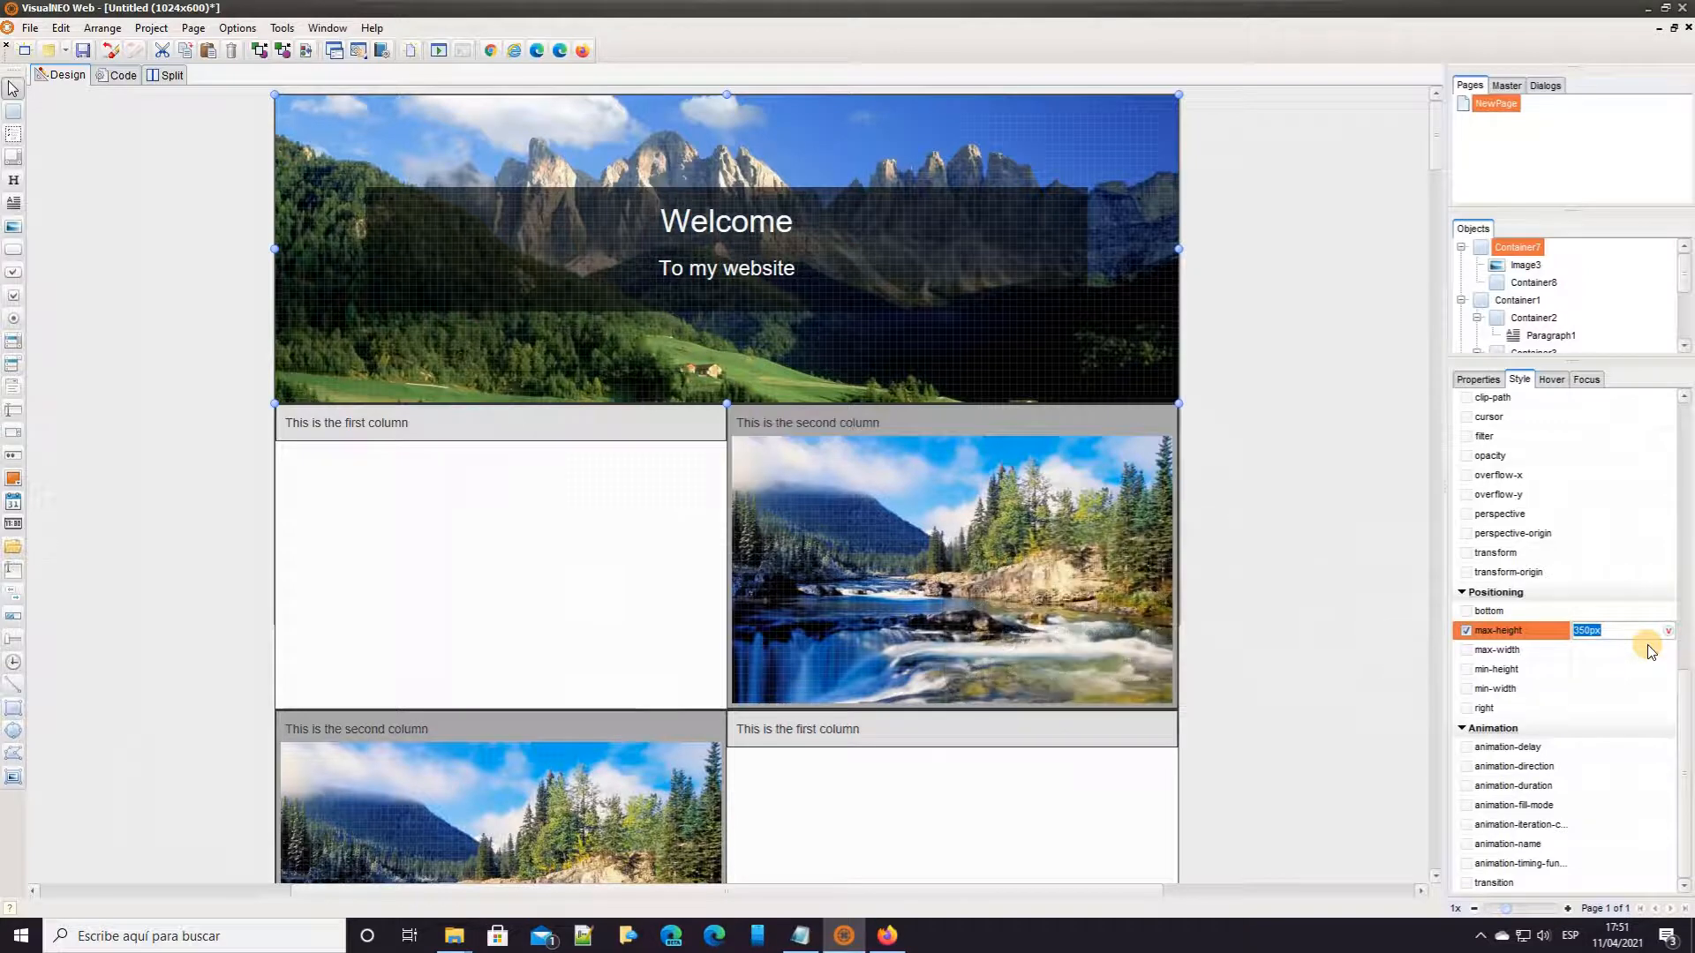
- Preview the page in Firefox, check the shorter header at a wider window size, and return to the page design
click(563, 51)
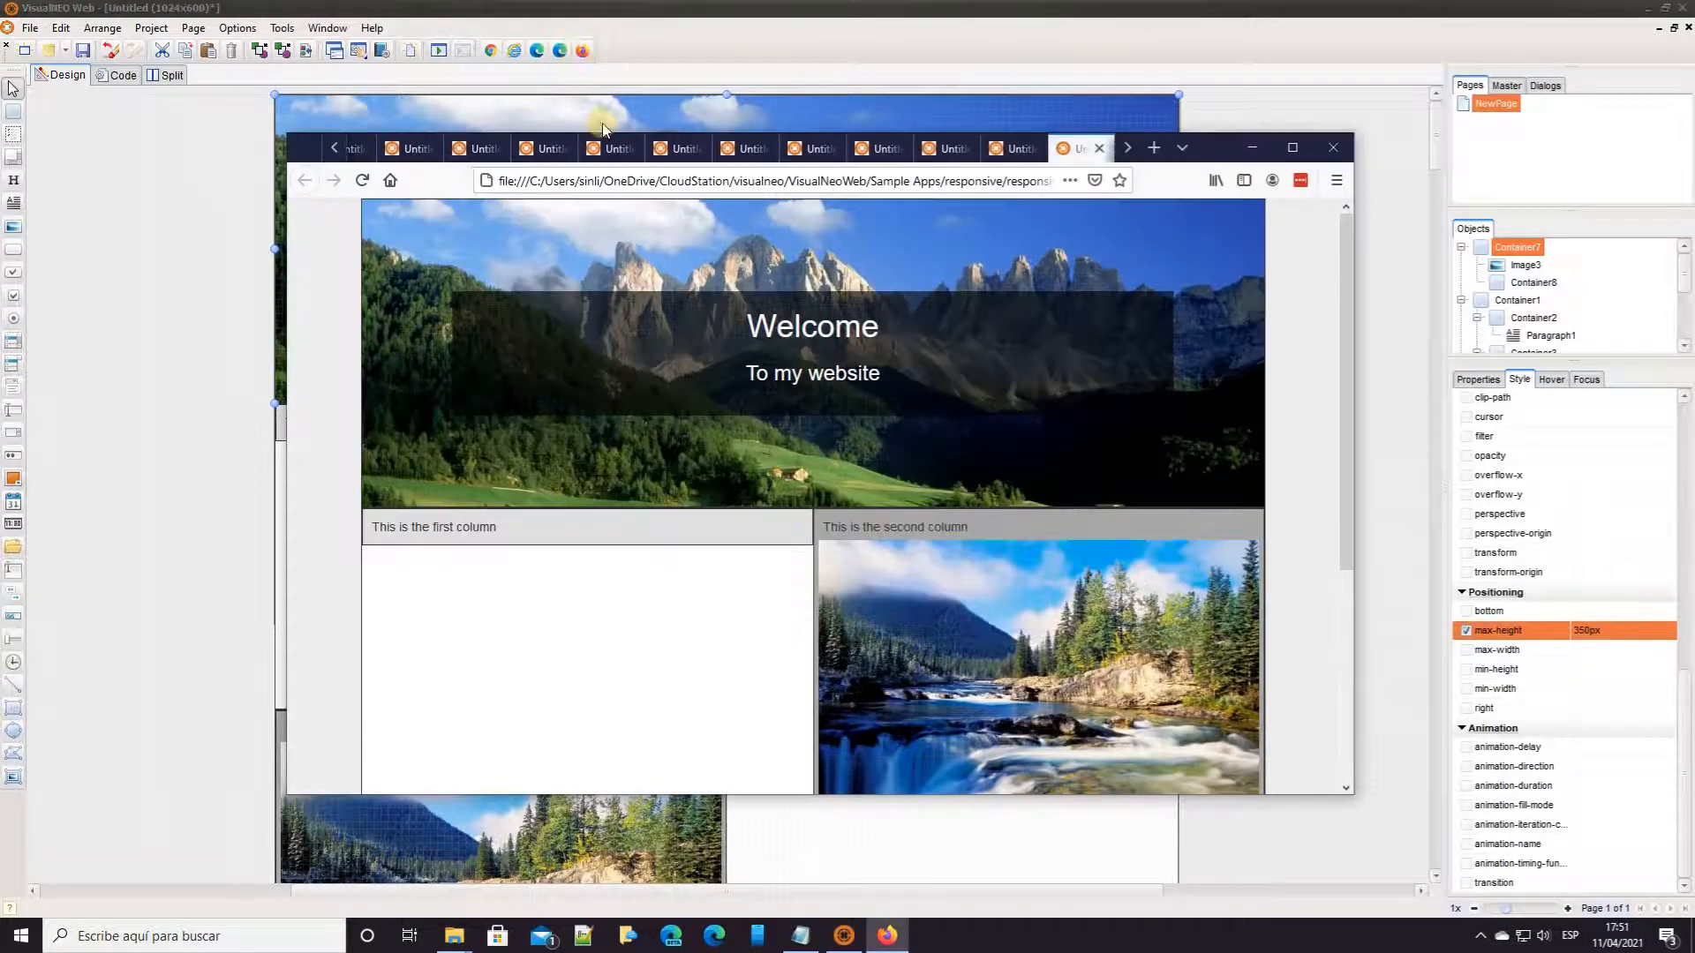
drag(1353, 437, 1410, 461)
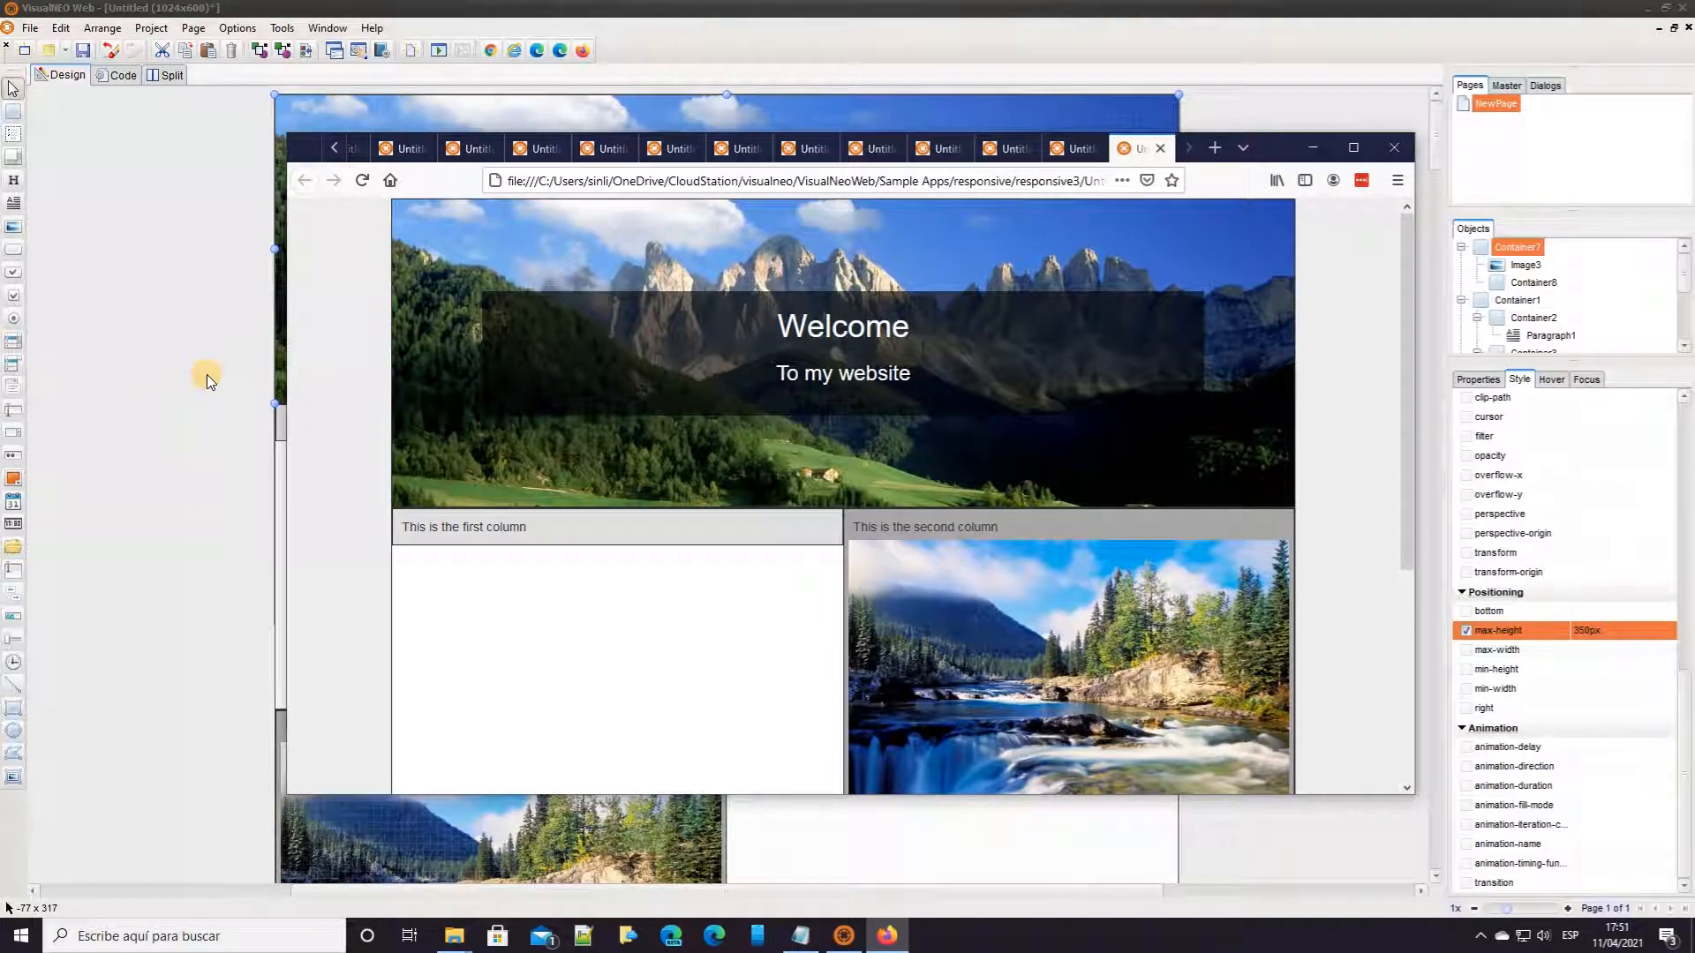
click(206, 374)
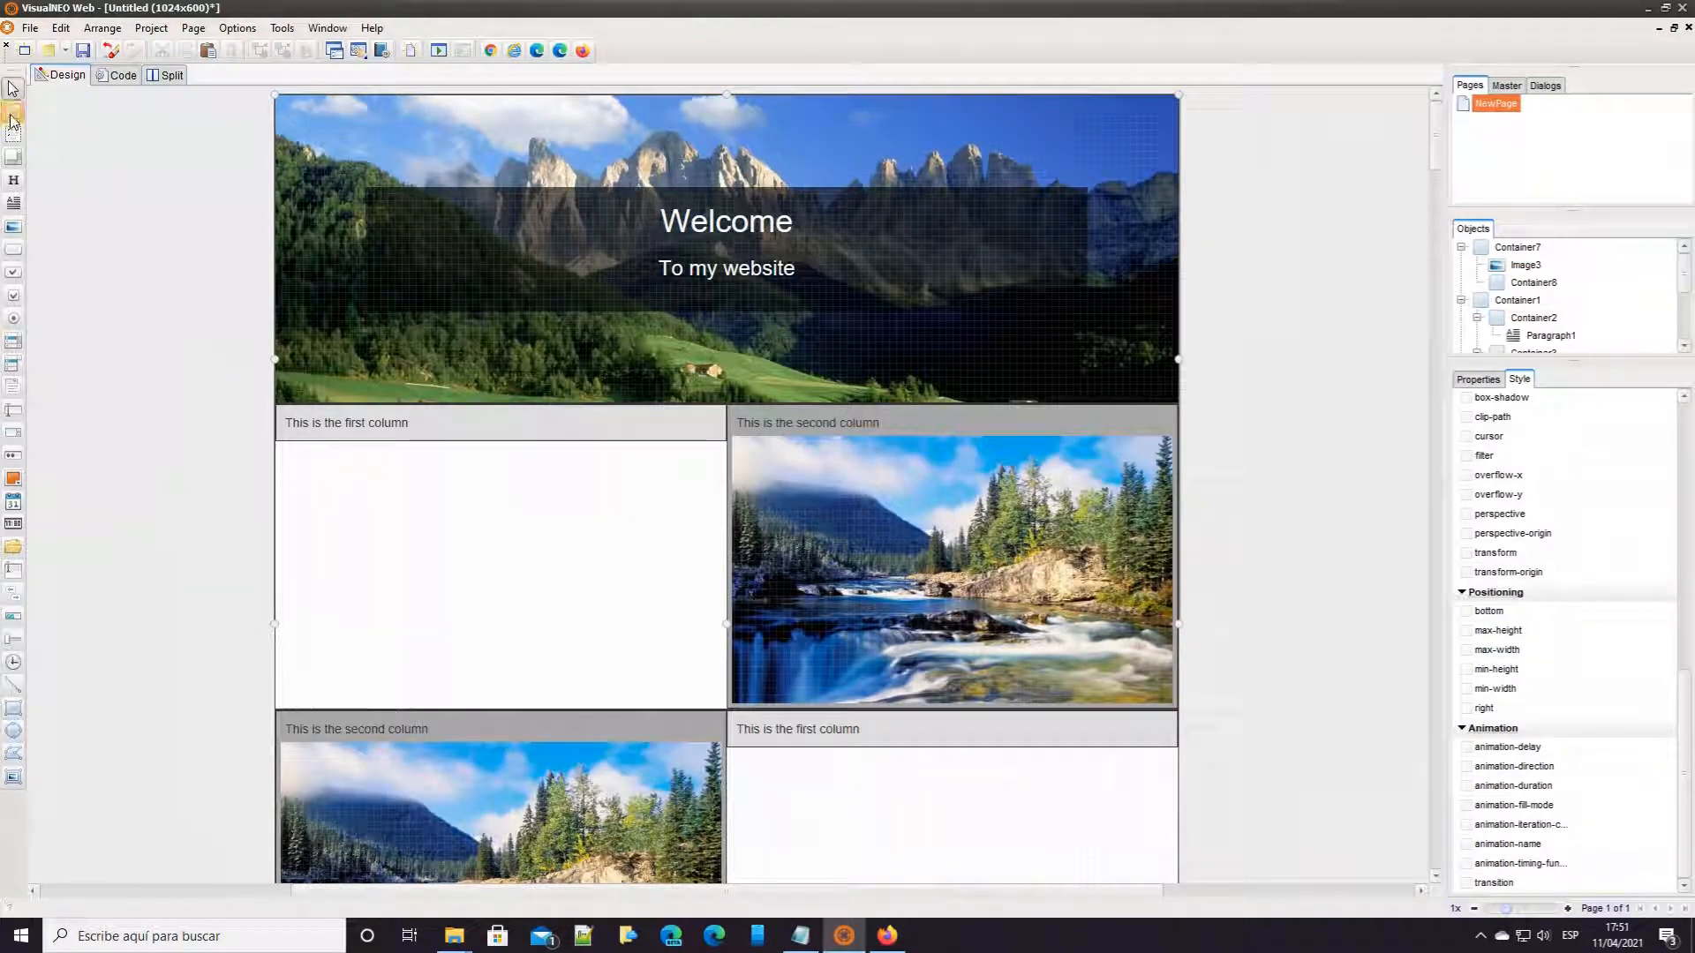
- Draw a container of about 96 by 64 px in the header's upper right area and place an SVG icon in it set to svgbars
drag(1003, 110, 1088, 171)
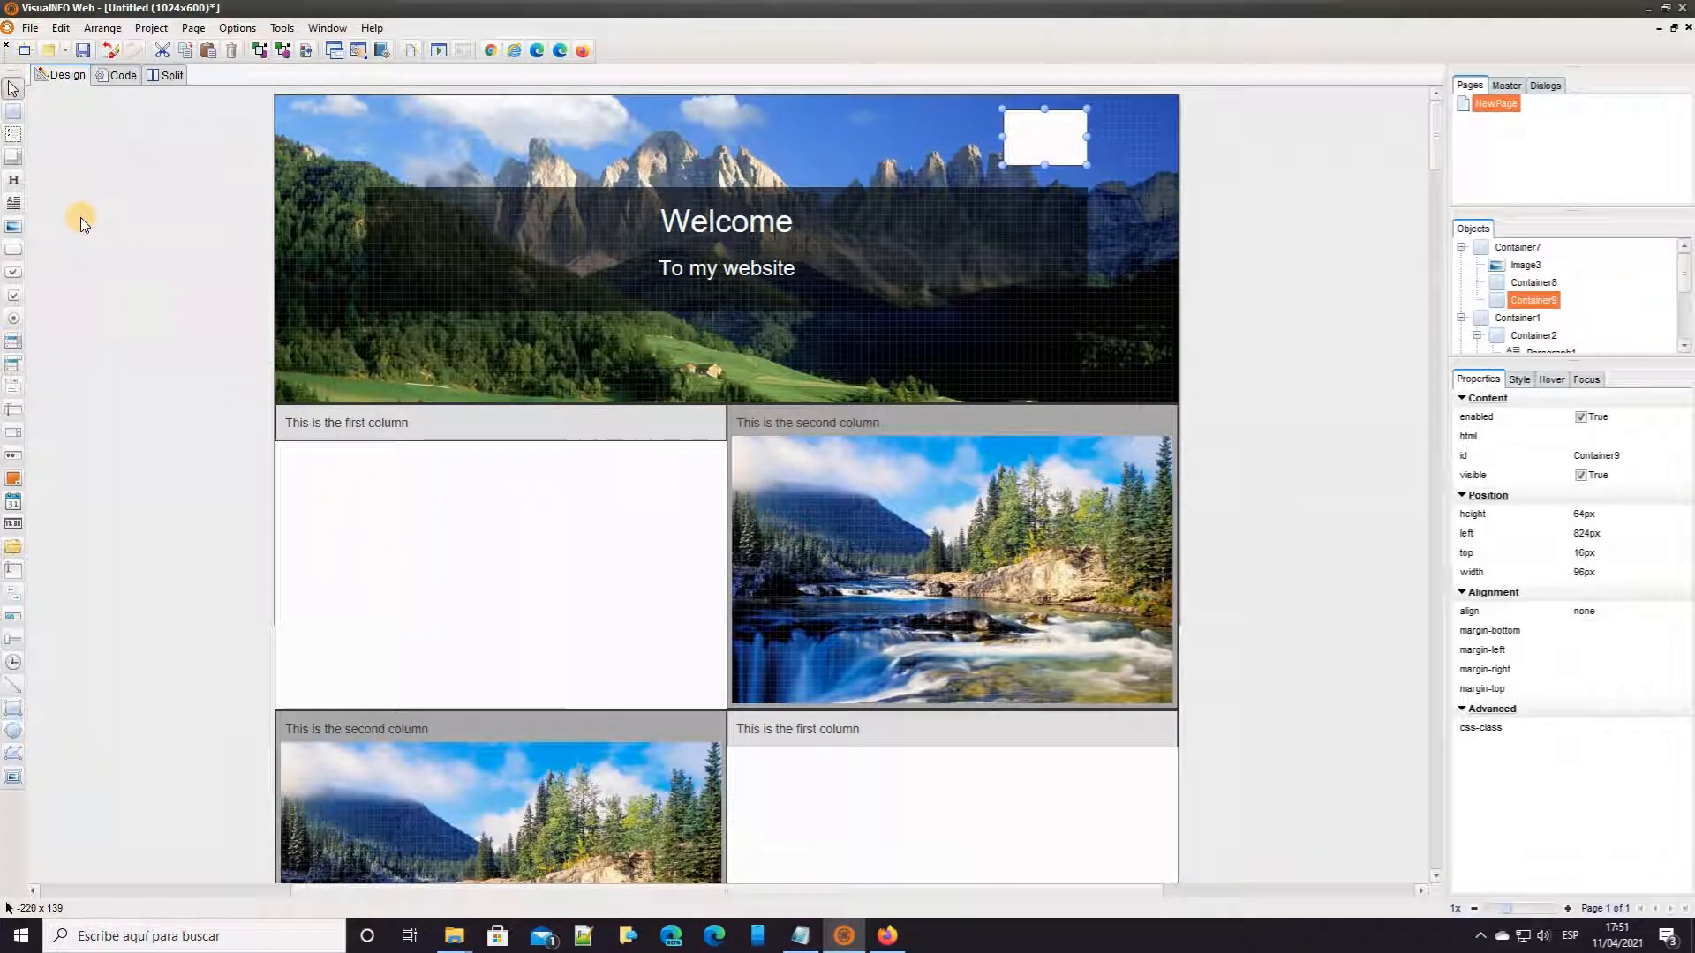
click(14, 778)
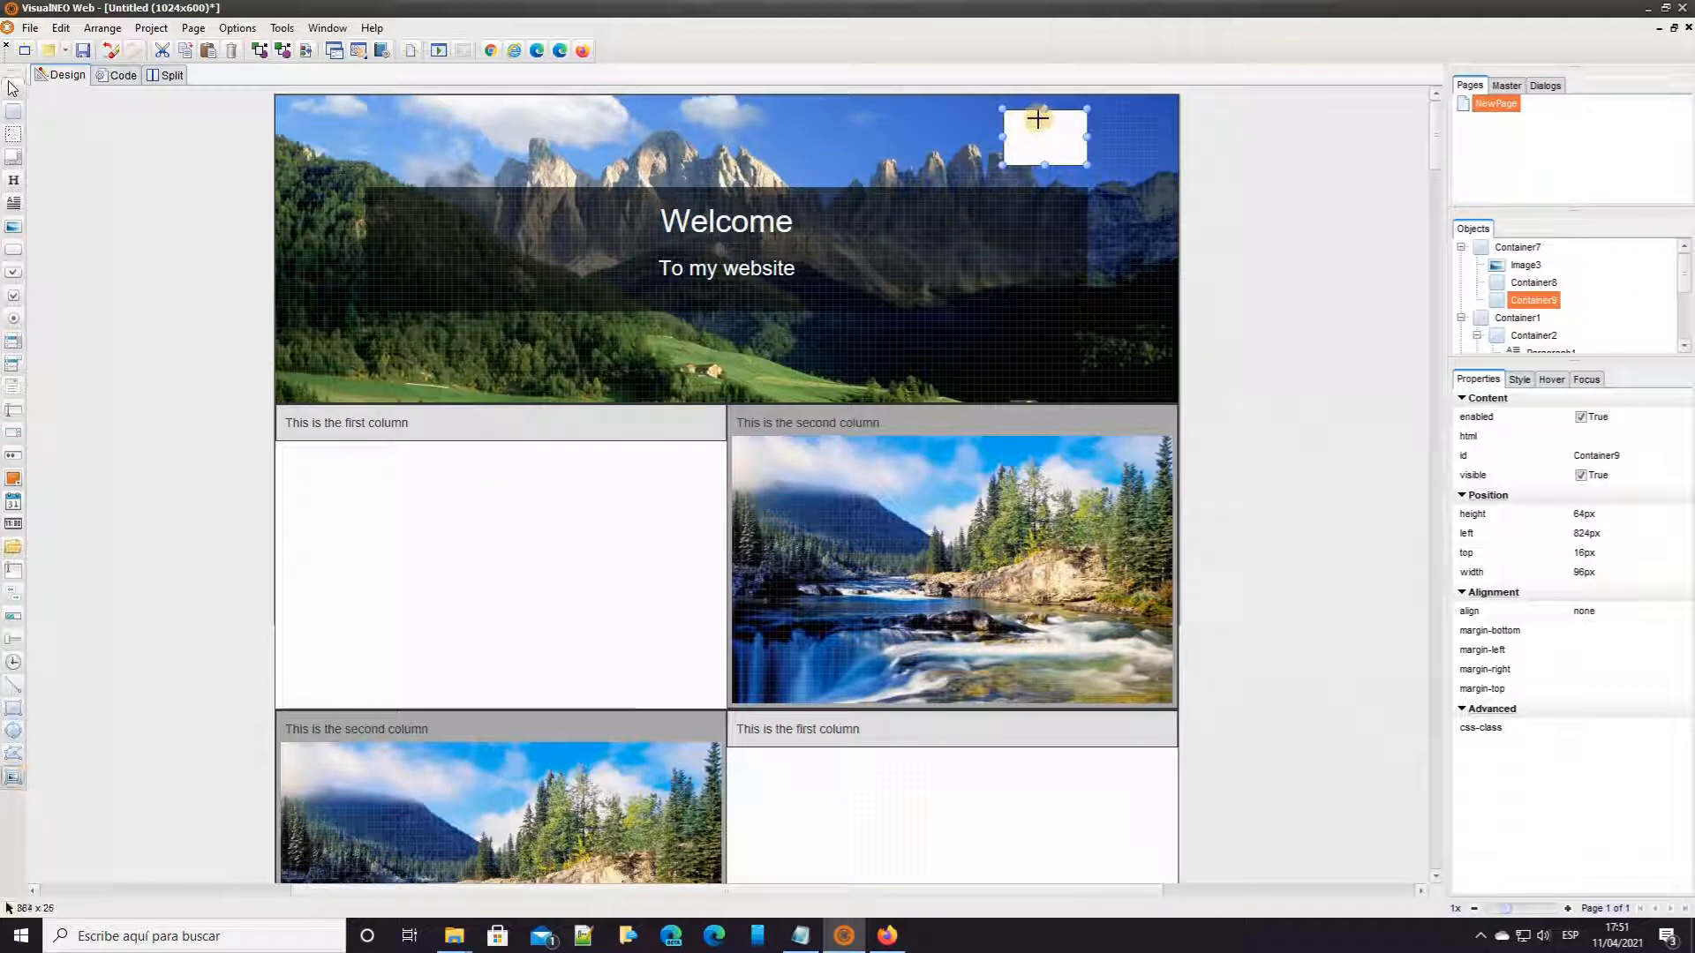
drag(1038, 116, 1078, 146)
click(1637, 416)
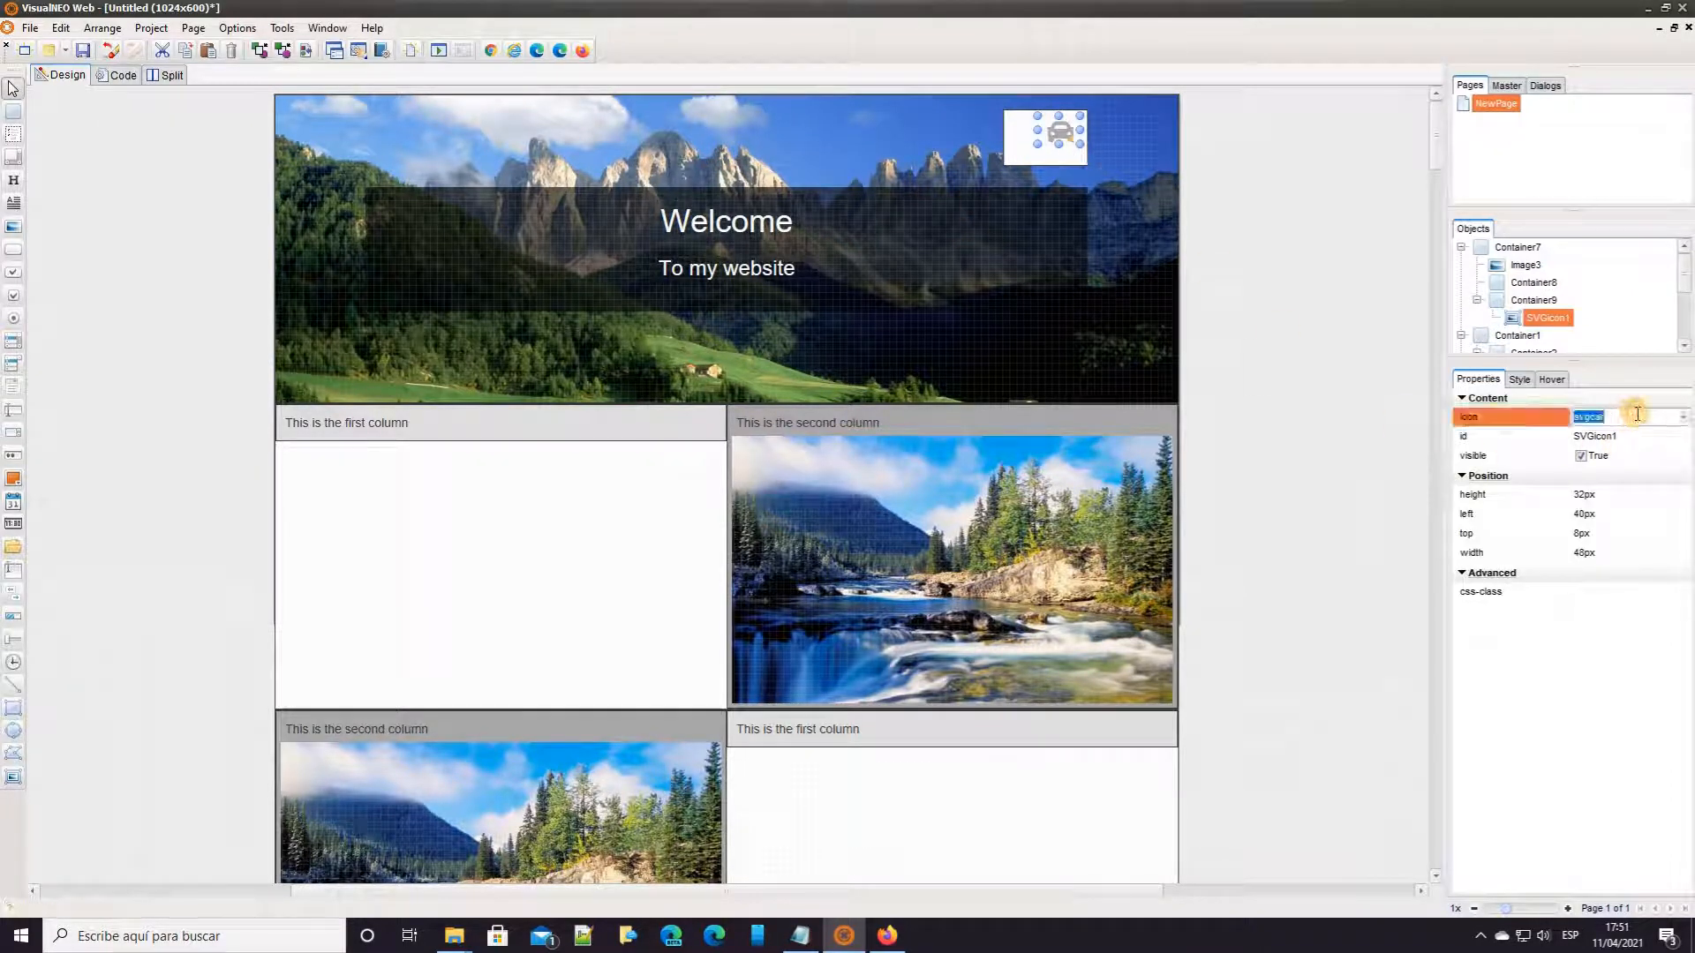
text(bars)
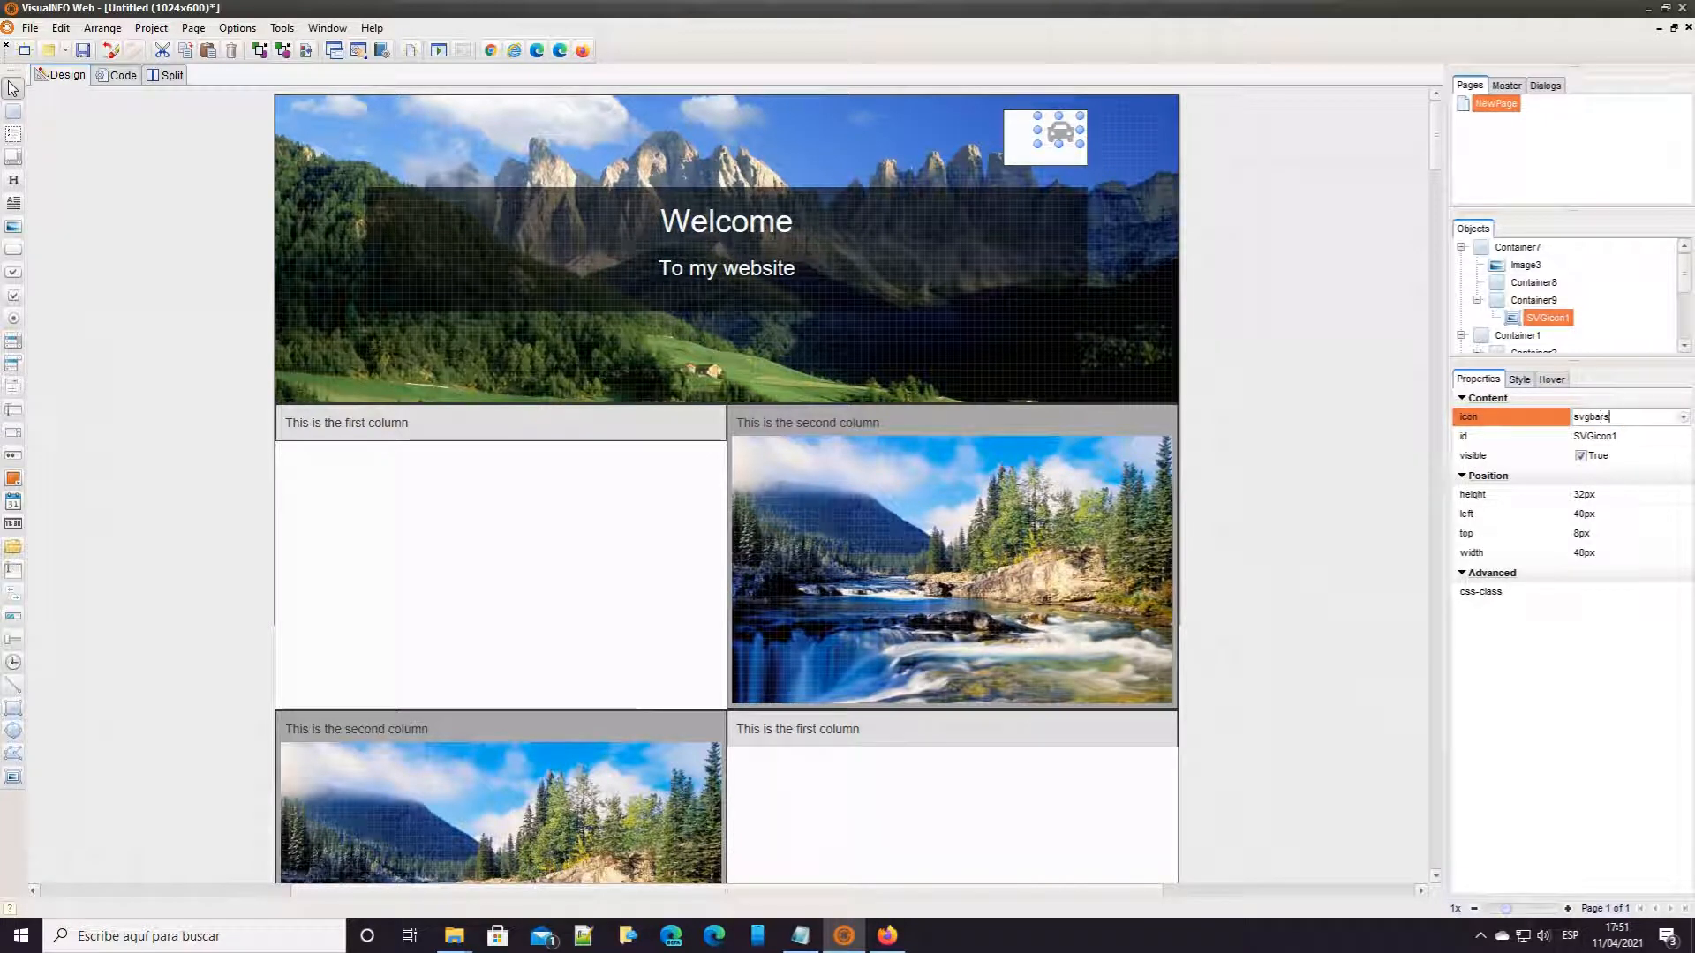
key(Return)
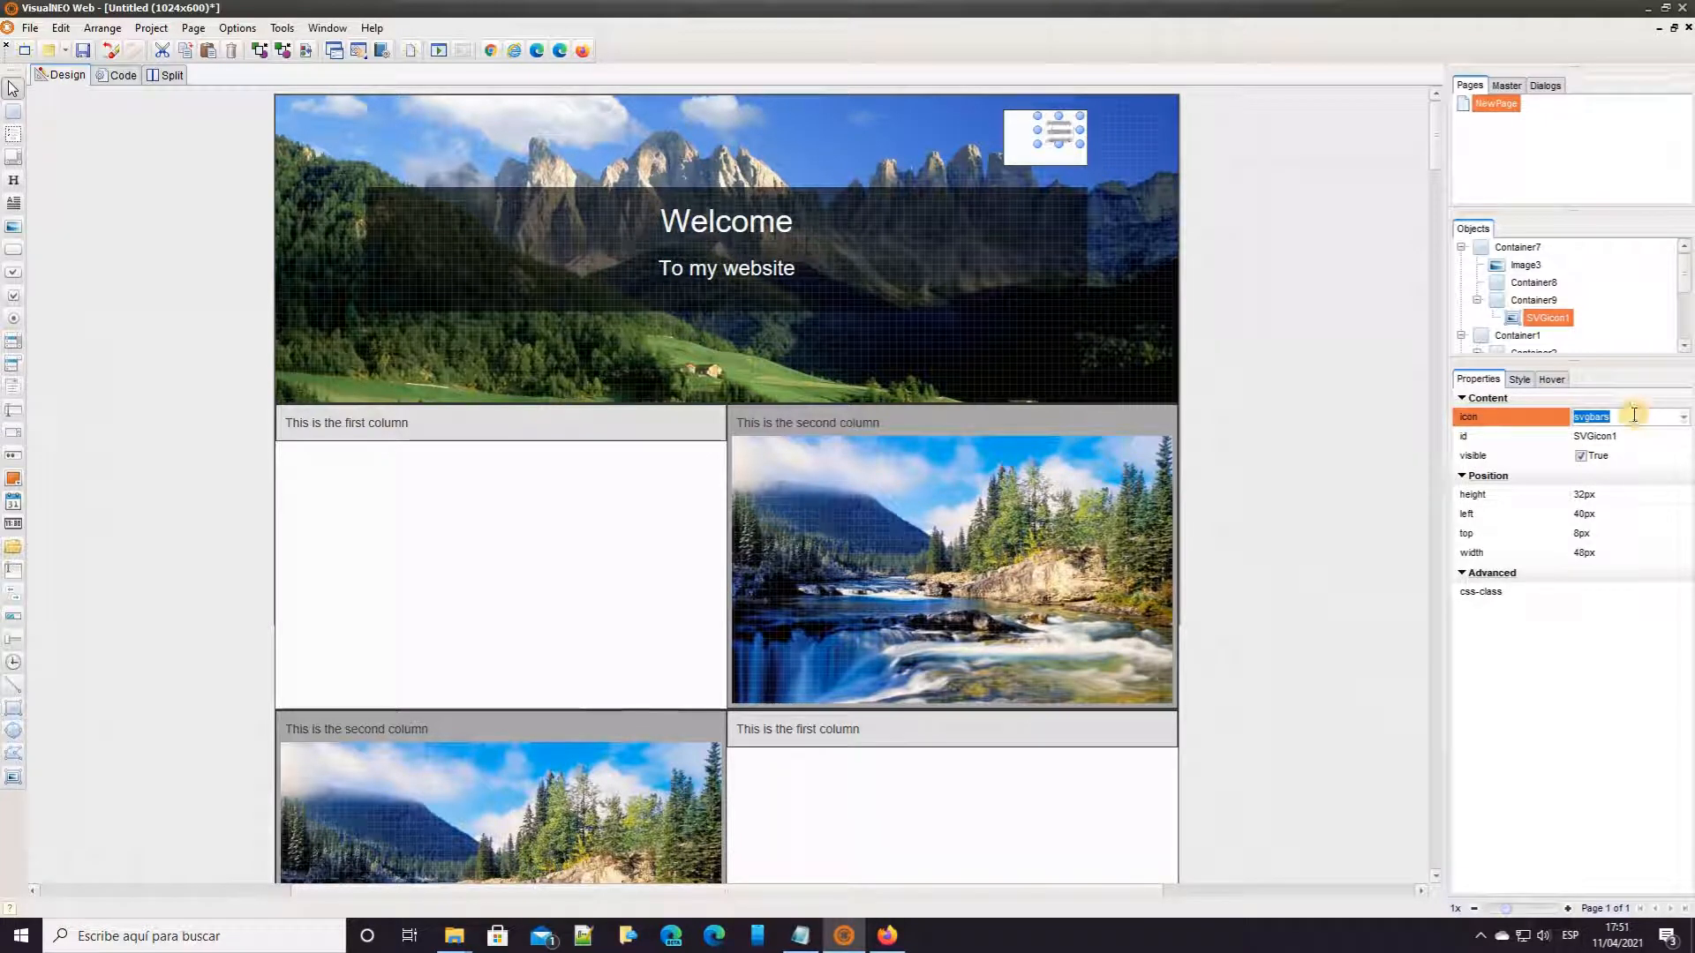
- Give the container around the bars icon the CSS class neo-top-right and try moving it toward the Welcome banner
click(1019, 153)
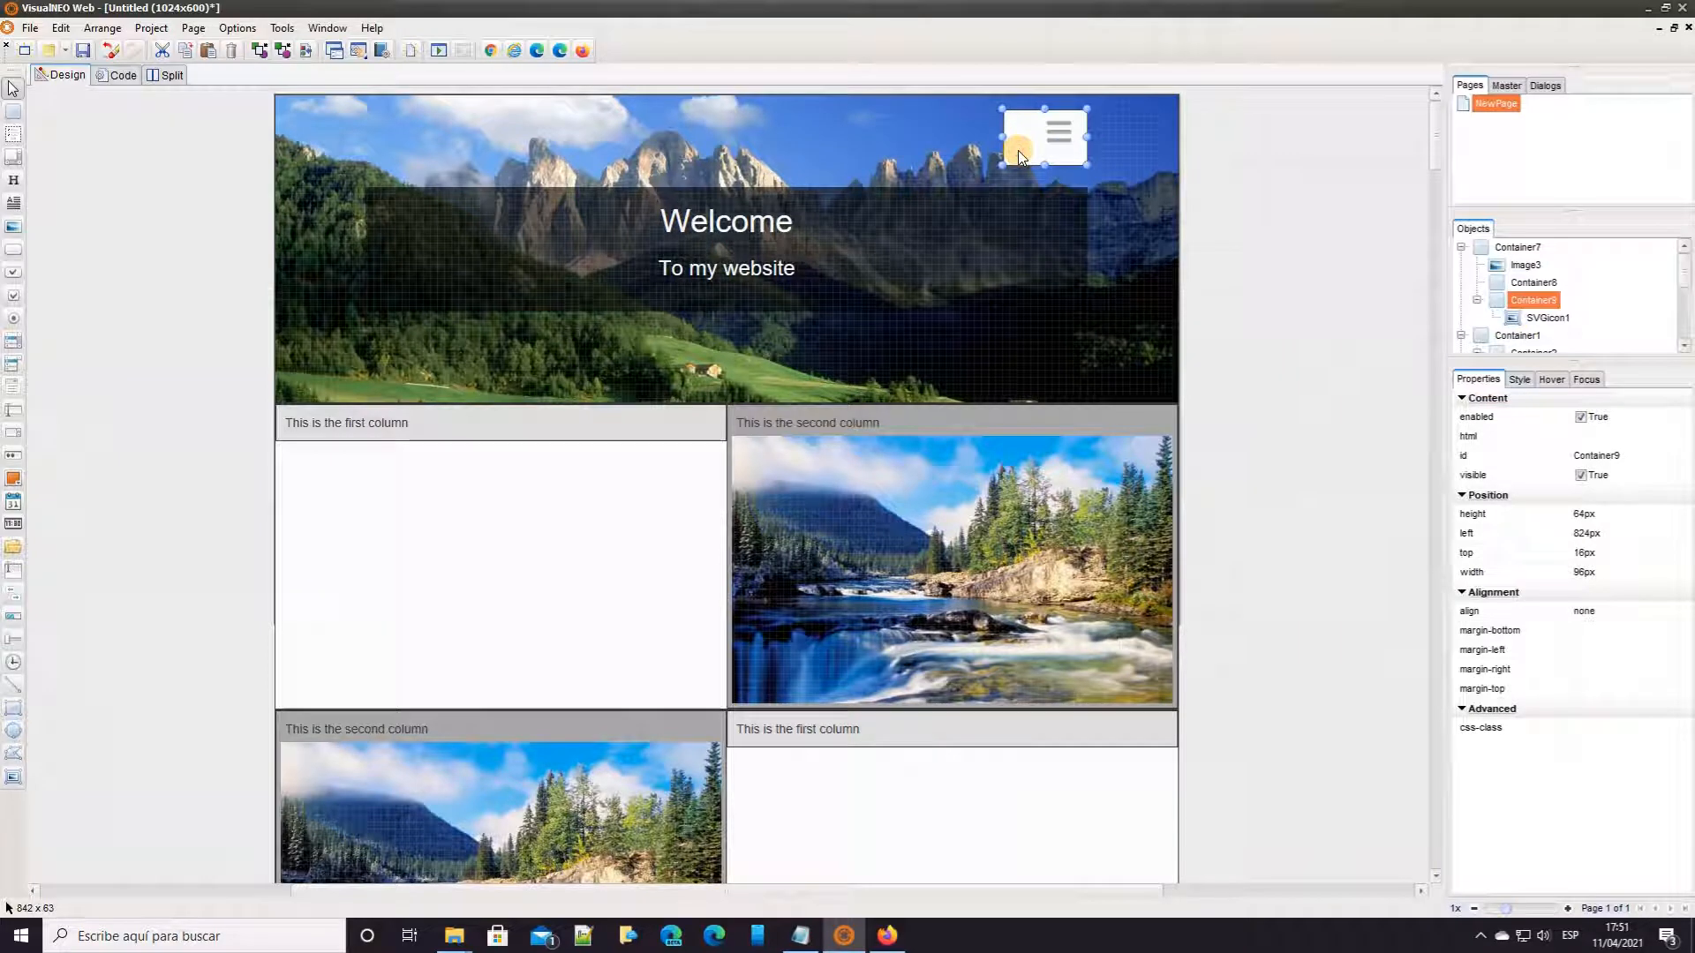
click(1616, 734)
text(n)
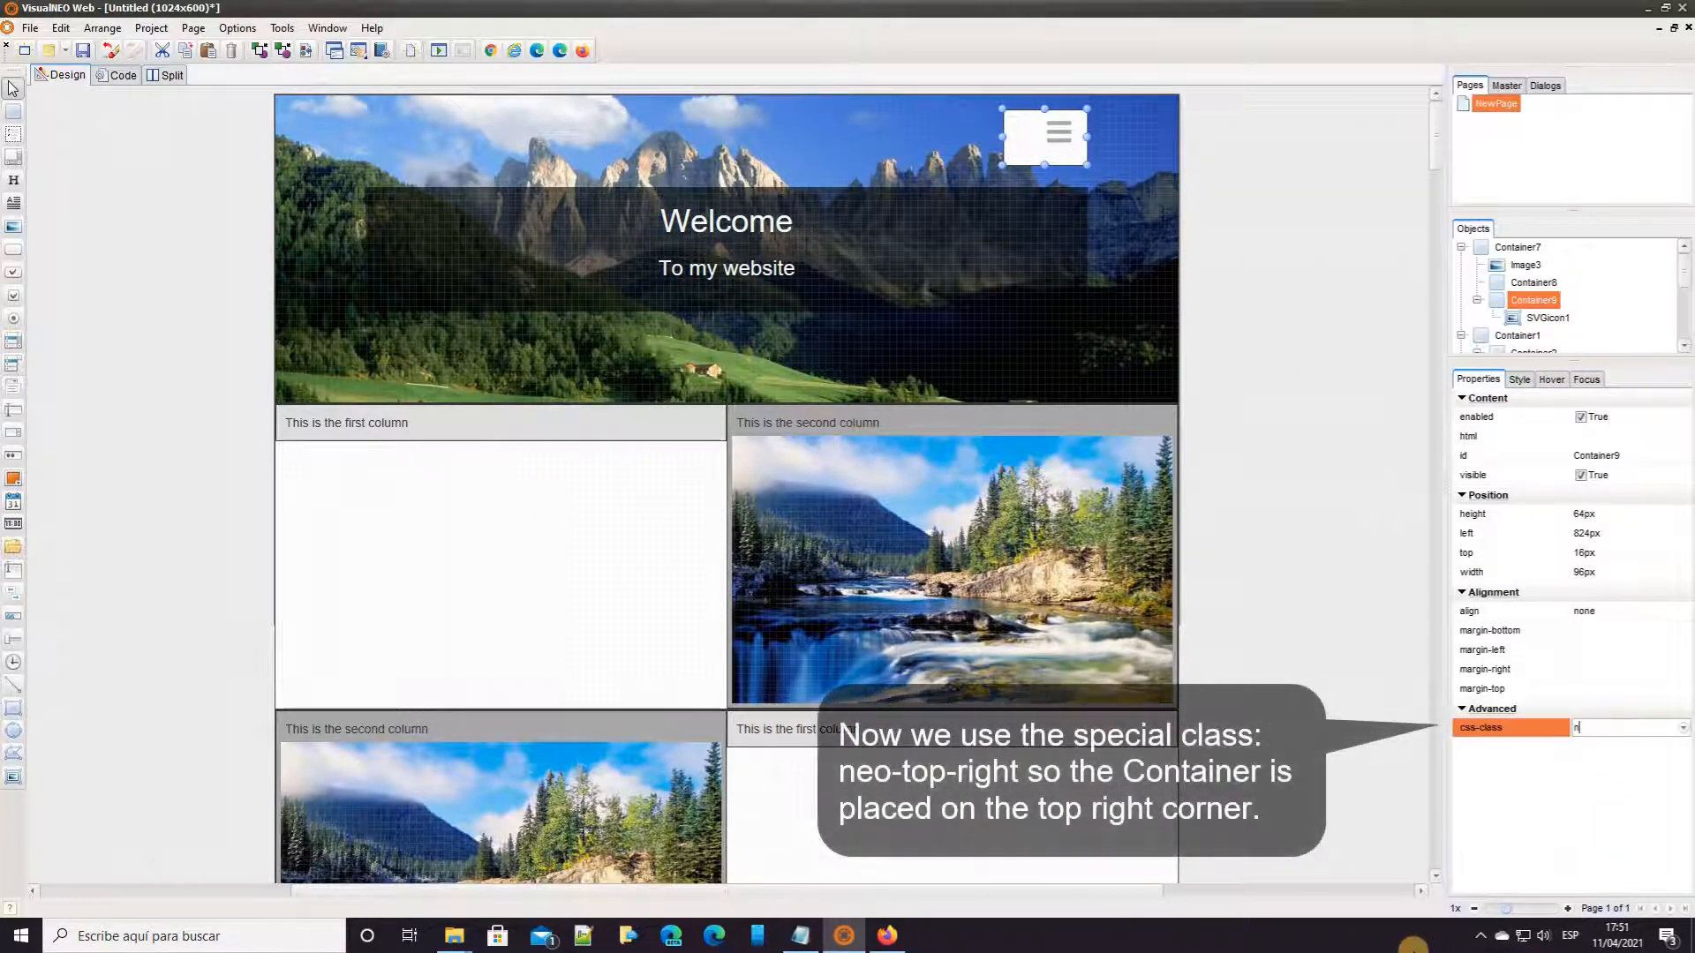
text(eo-top-rig)
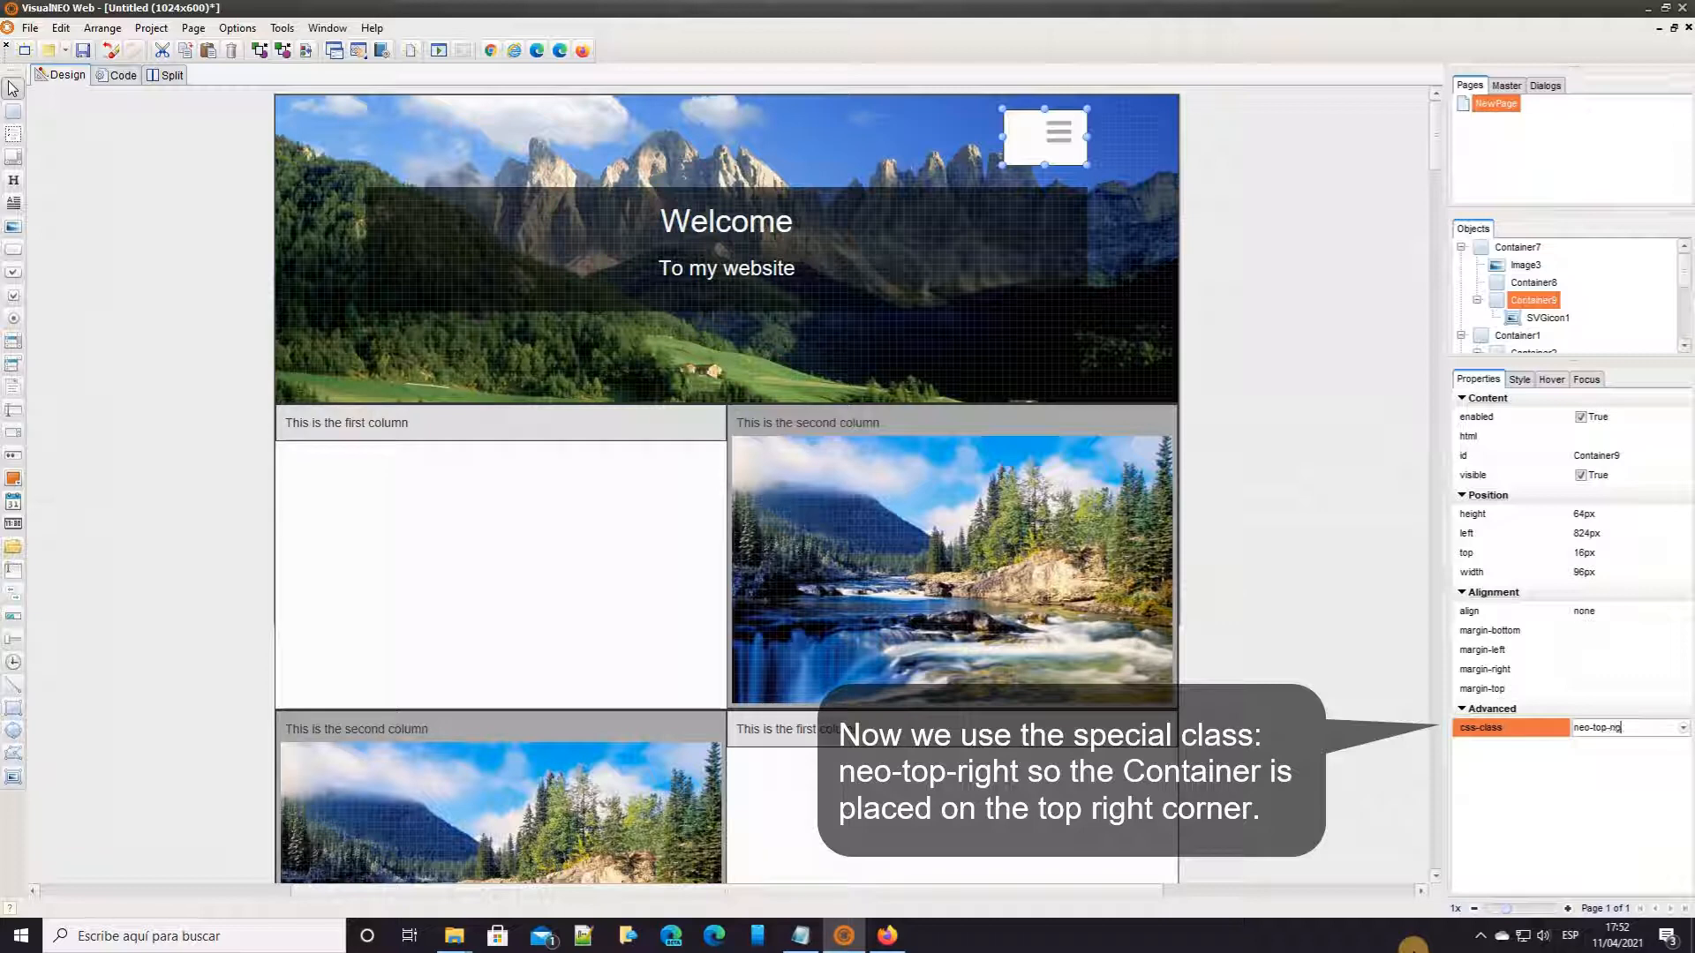
text(ht)
key(Return)
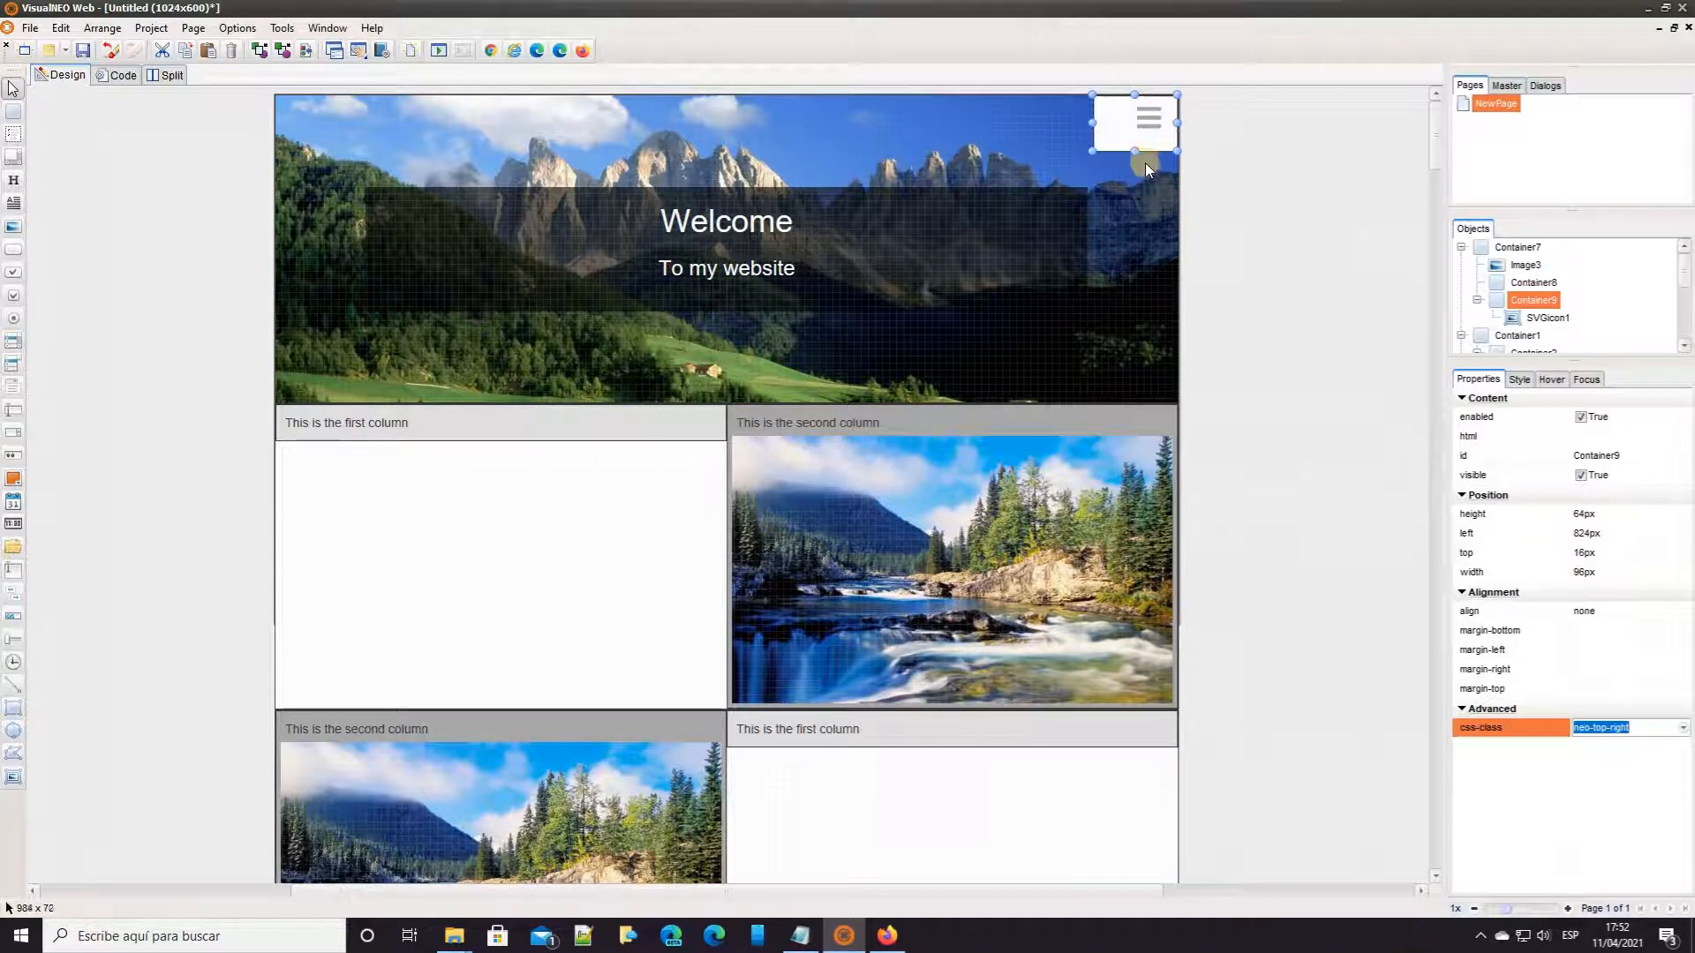
drag(1124, 126, 981, 225)
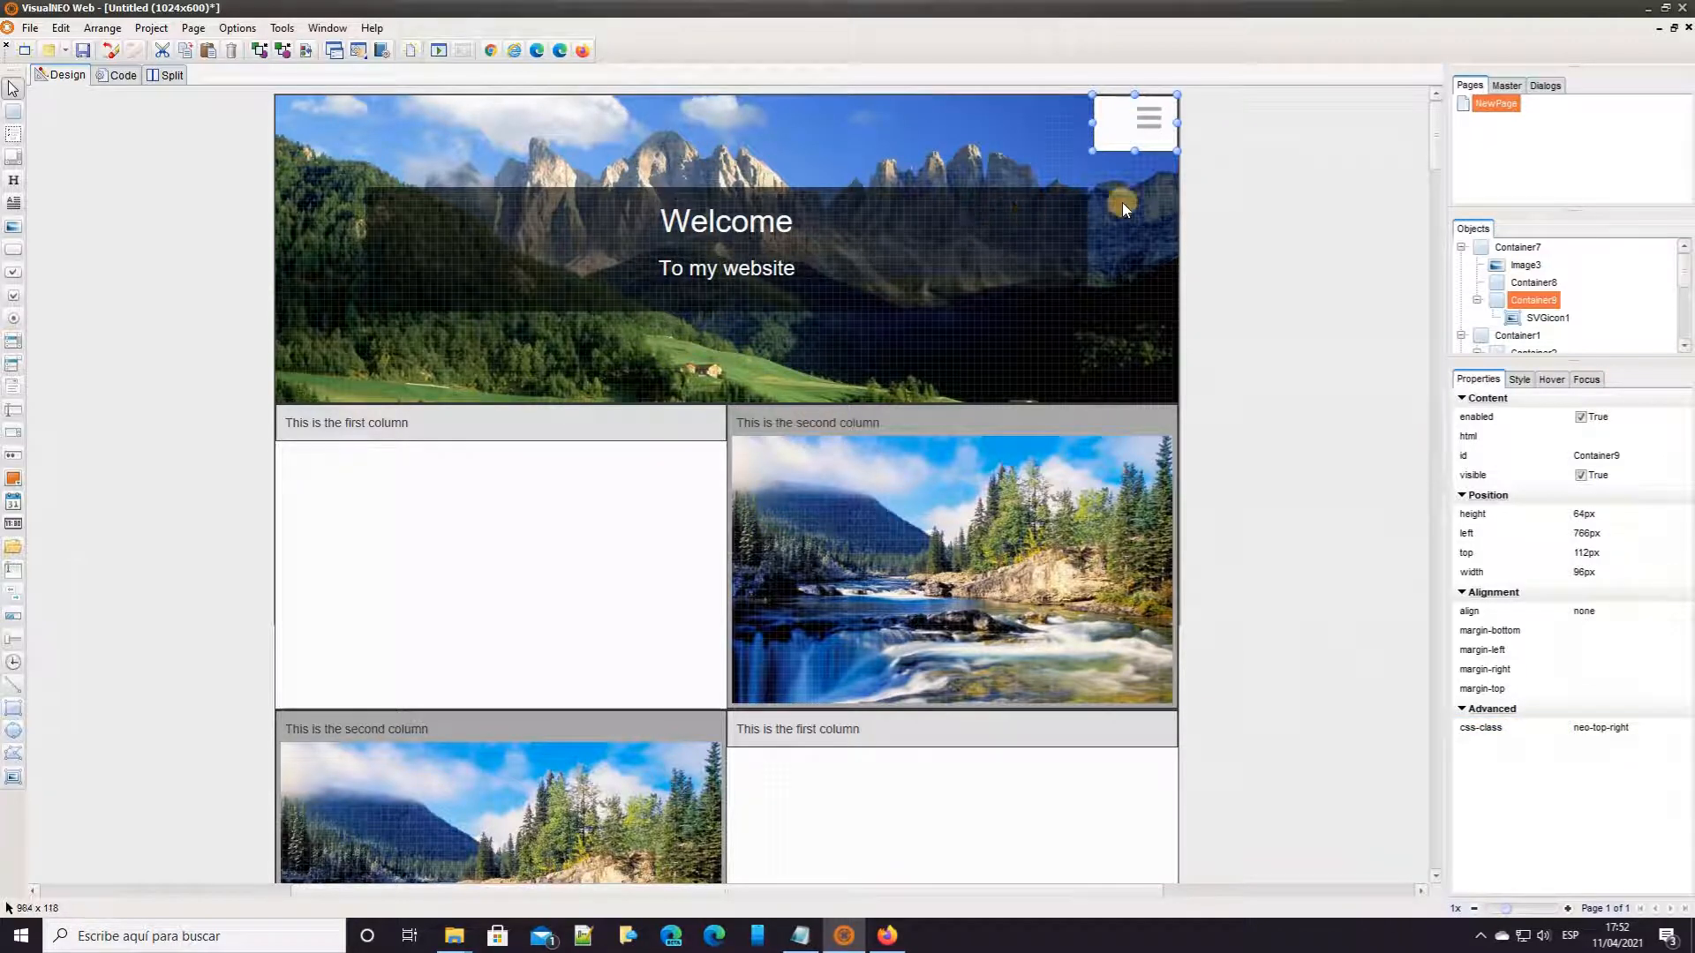
- Clear the background-color and border-style of the container around the bars icon
click(1520, 380)
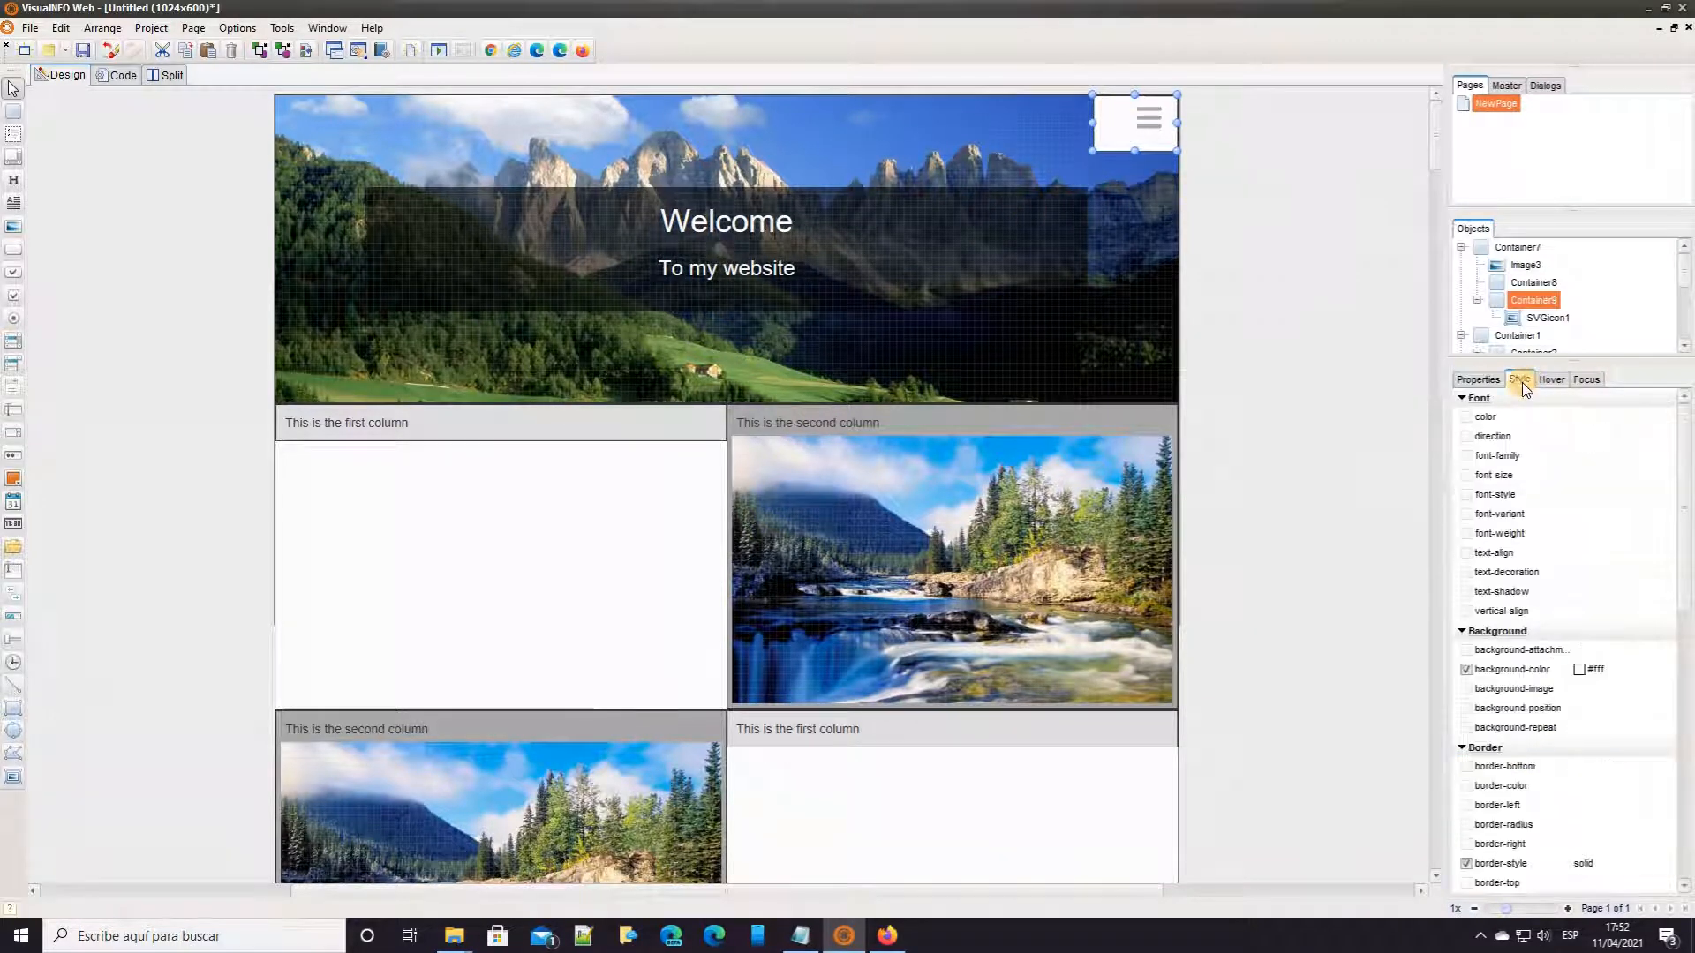
click(1632, 669)
key(BackSpace)
click(1614, 867)
key(BackSpace)
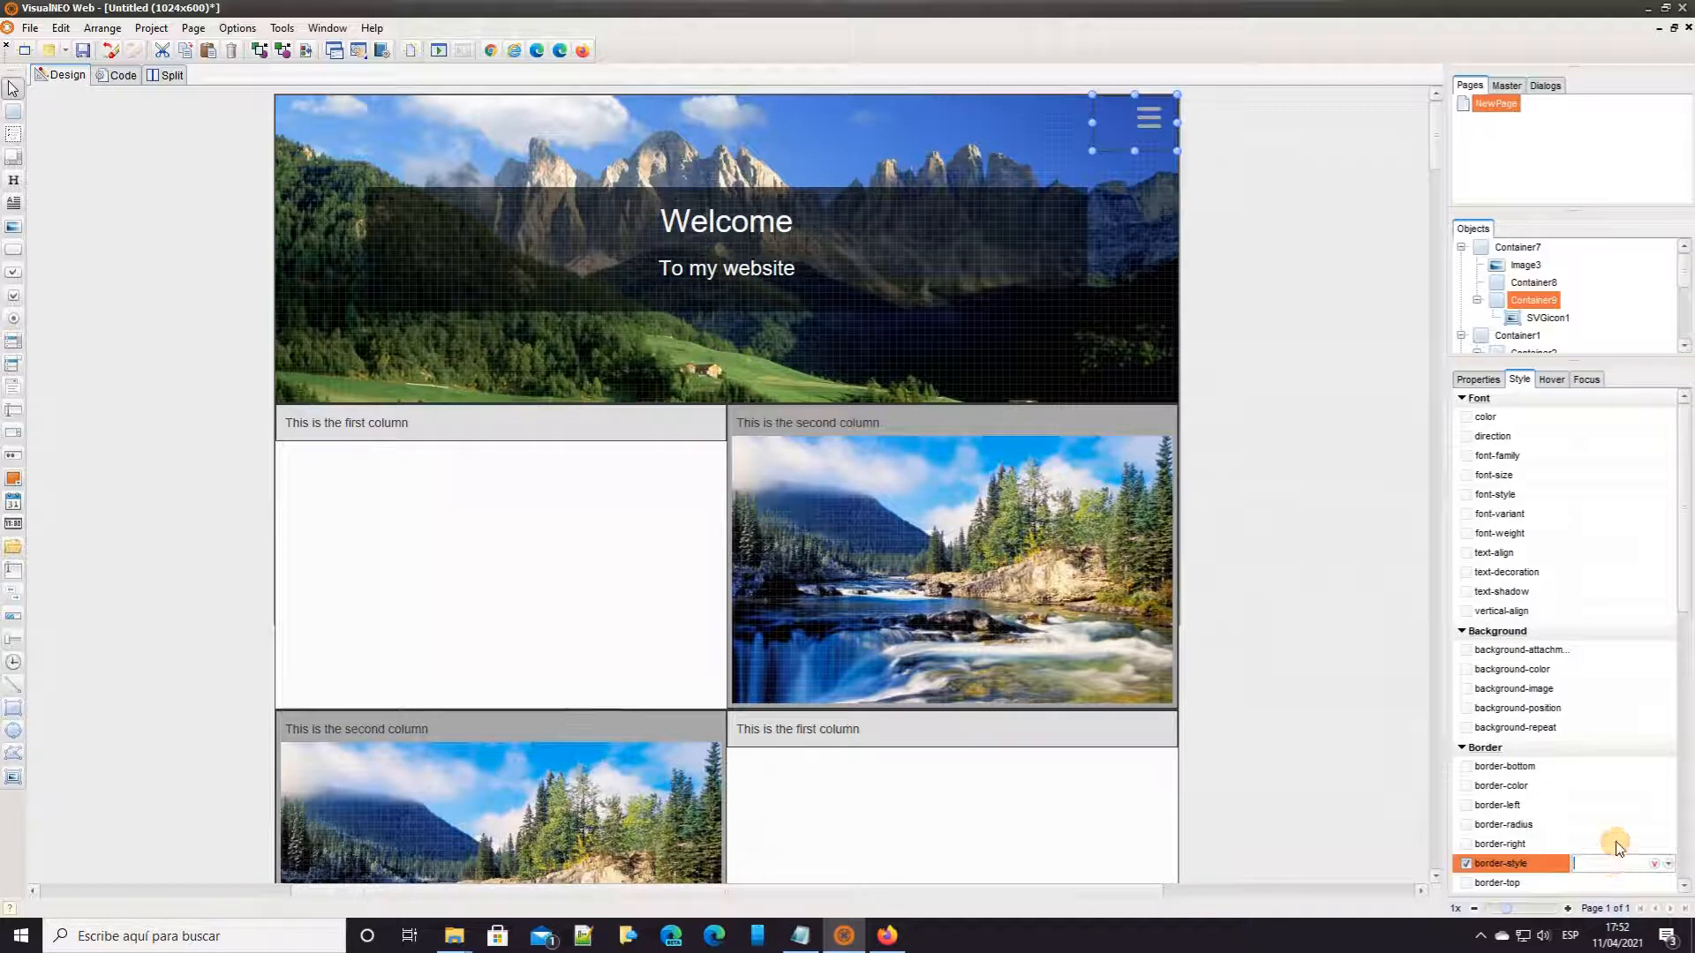
- Set the bars icon's fill to #E0E0E0 and its hover fill to #FFFFFF
click(1145, 121)
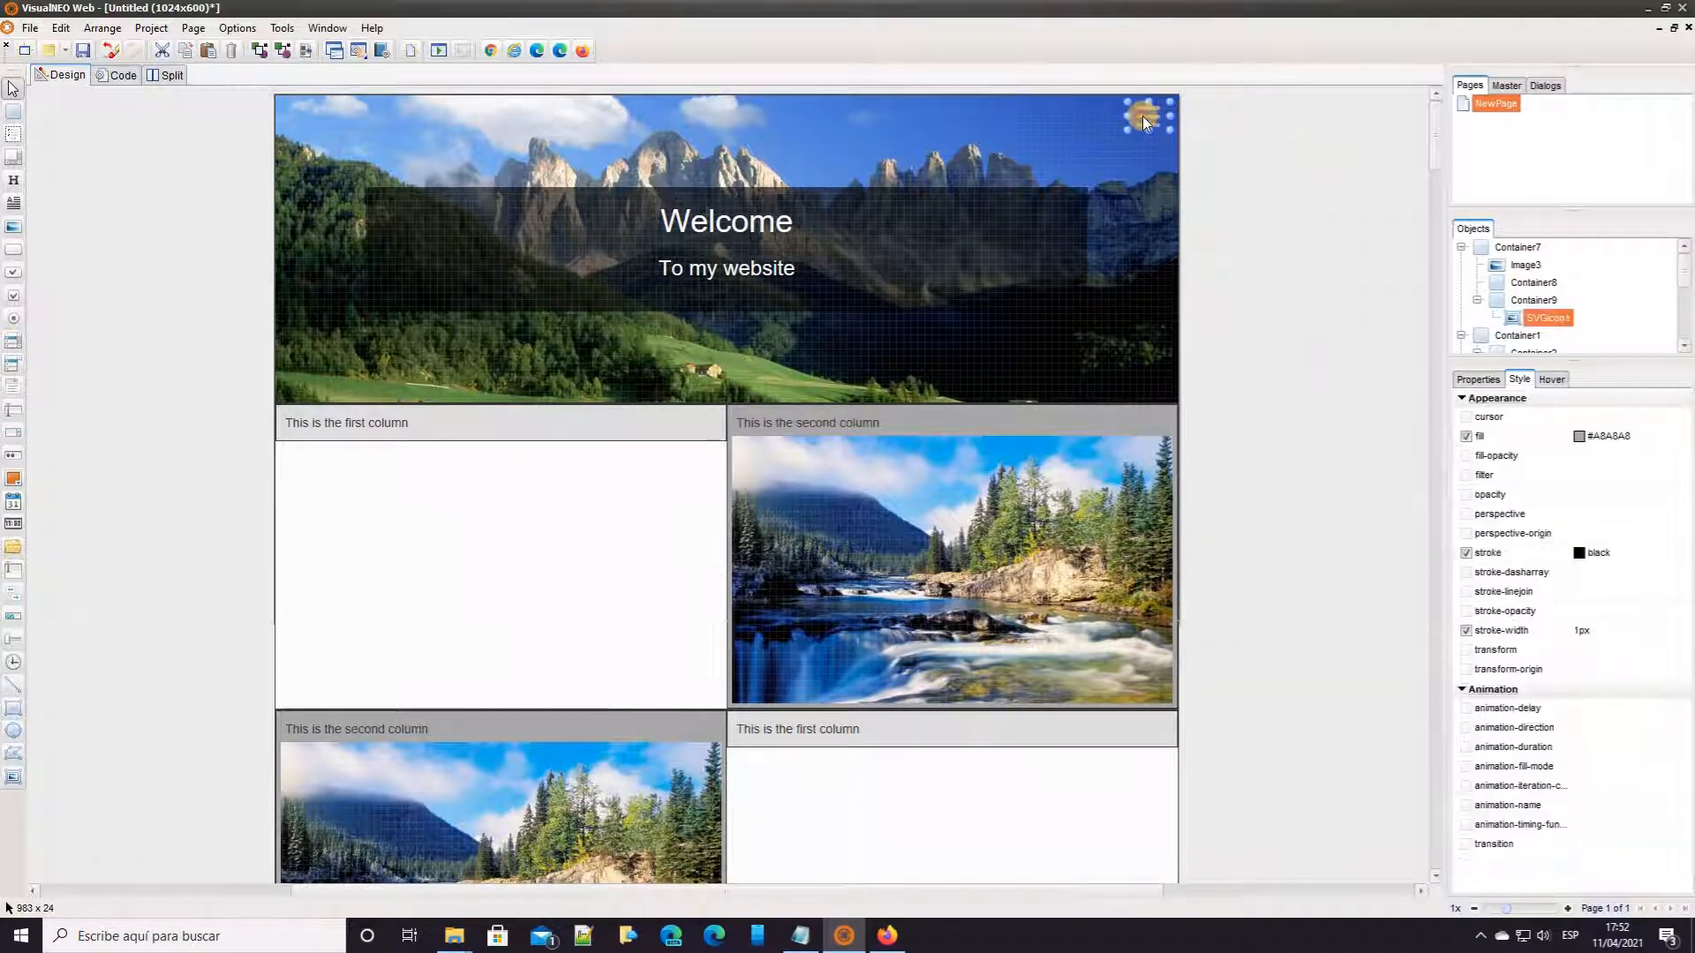
click(1666, 436)
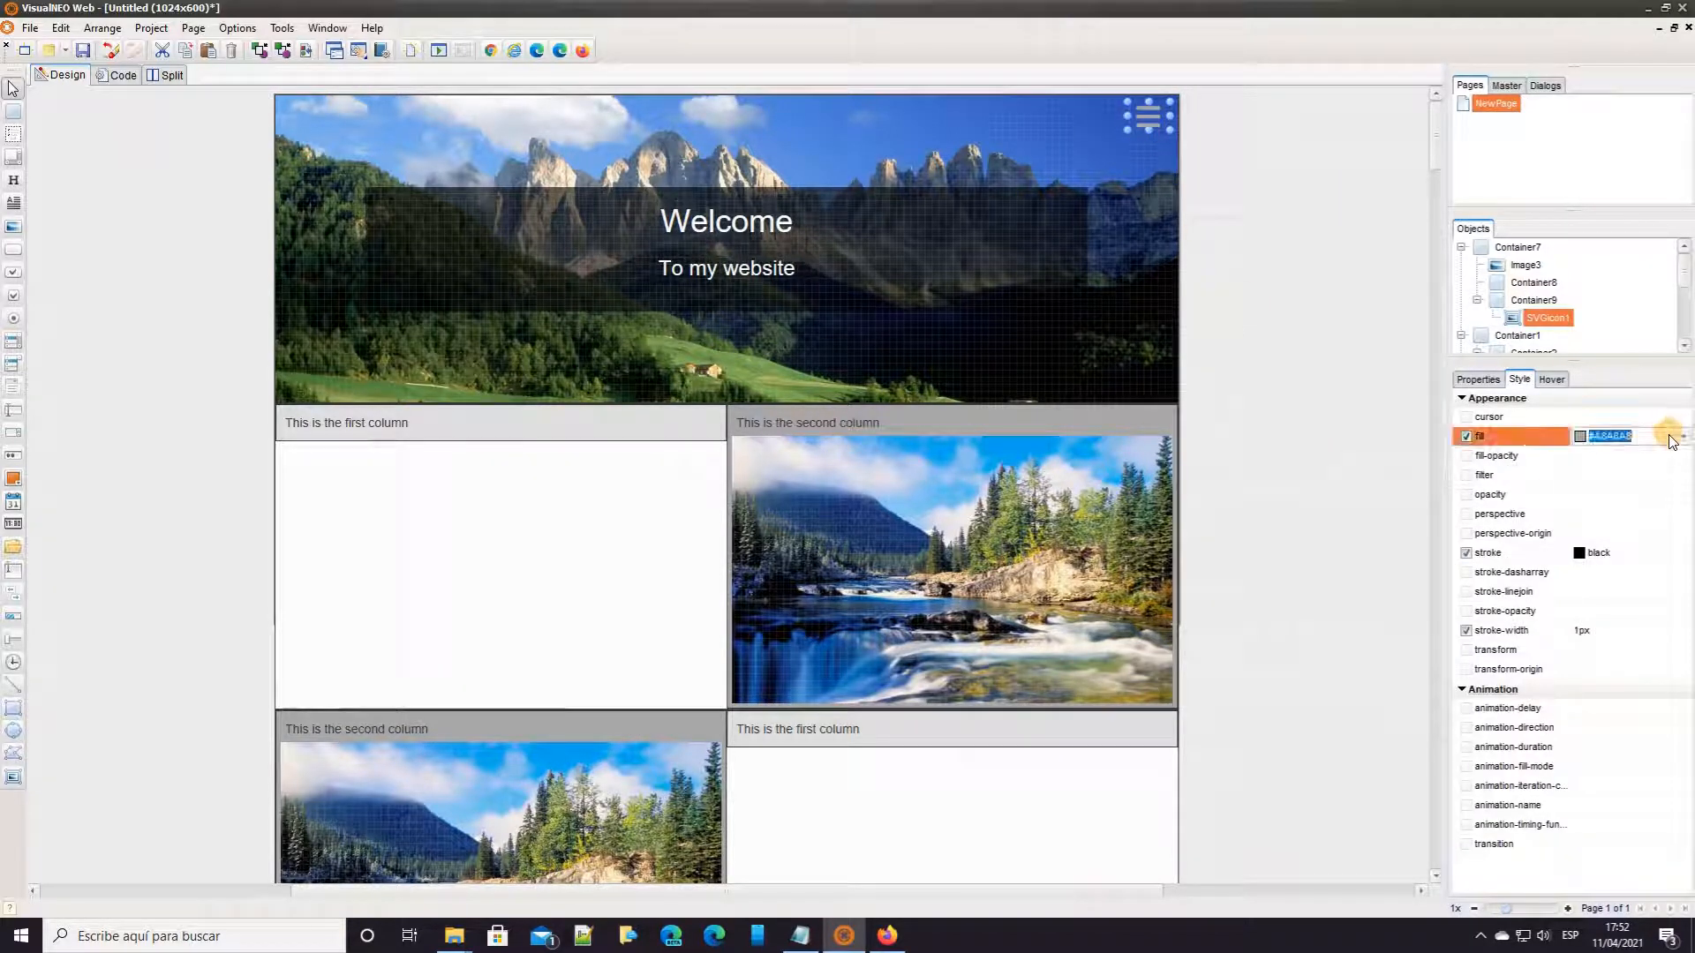
click(1686, 437)
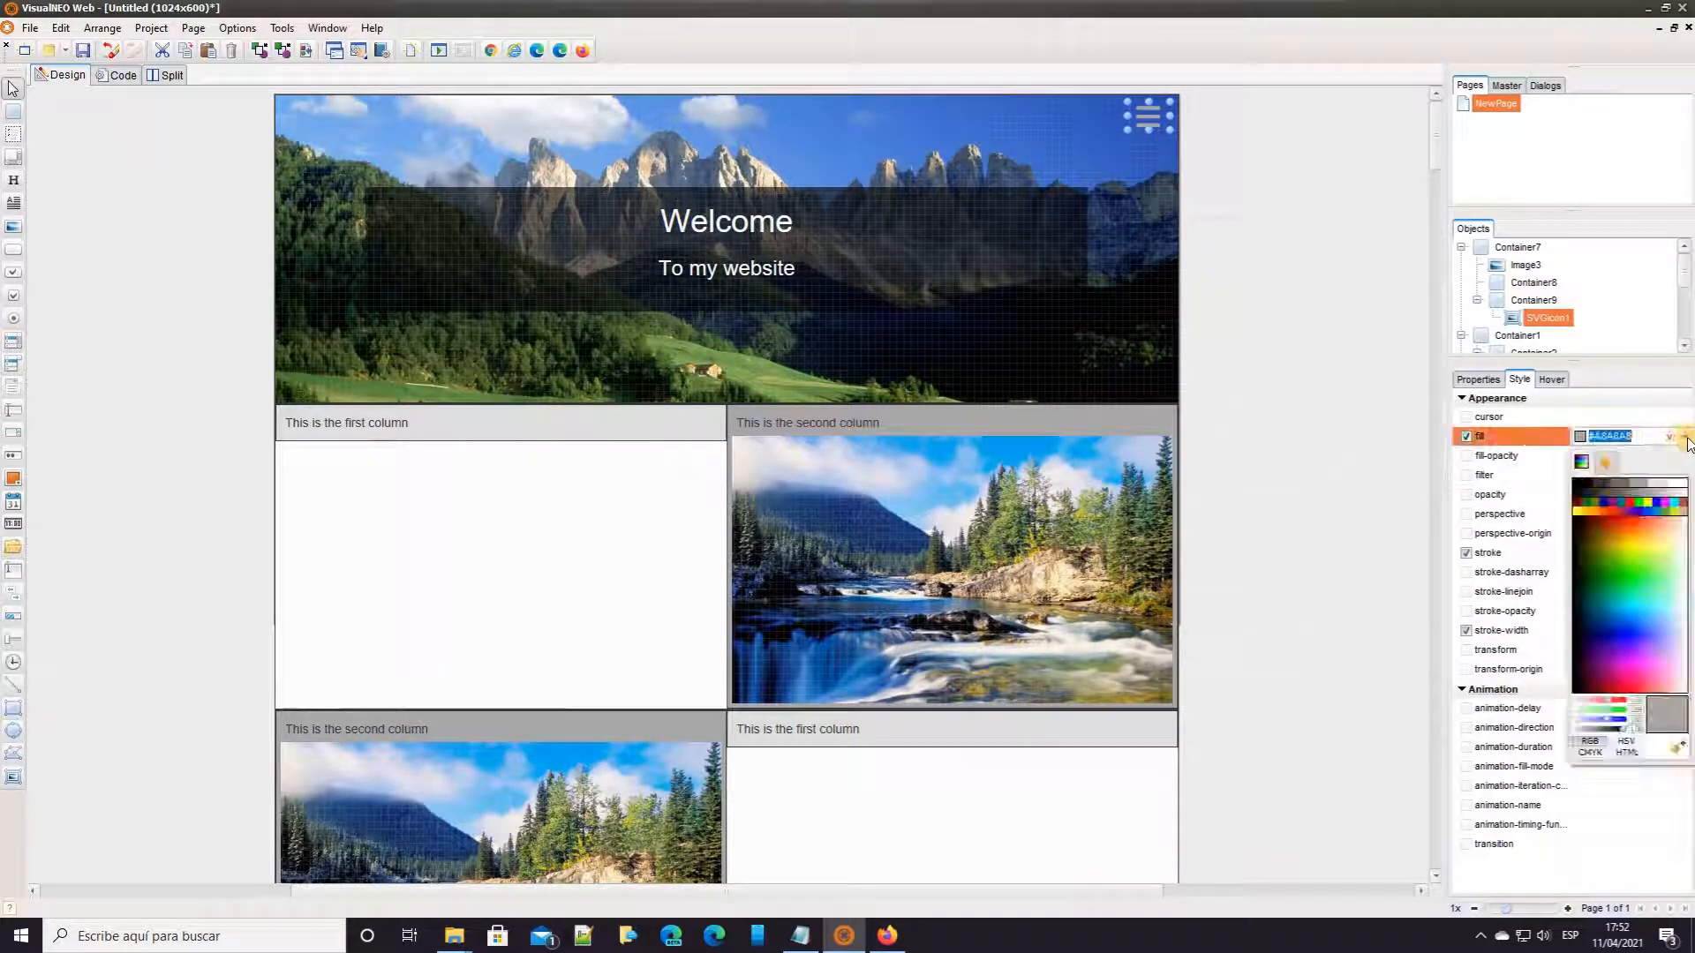
click(1671, 482)
click(1560, 380)
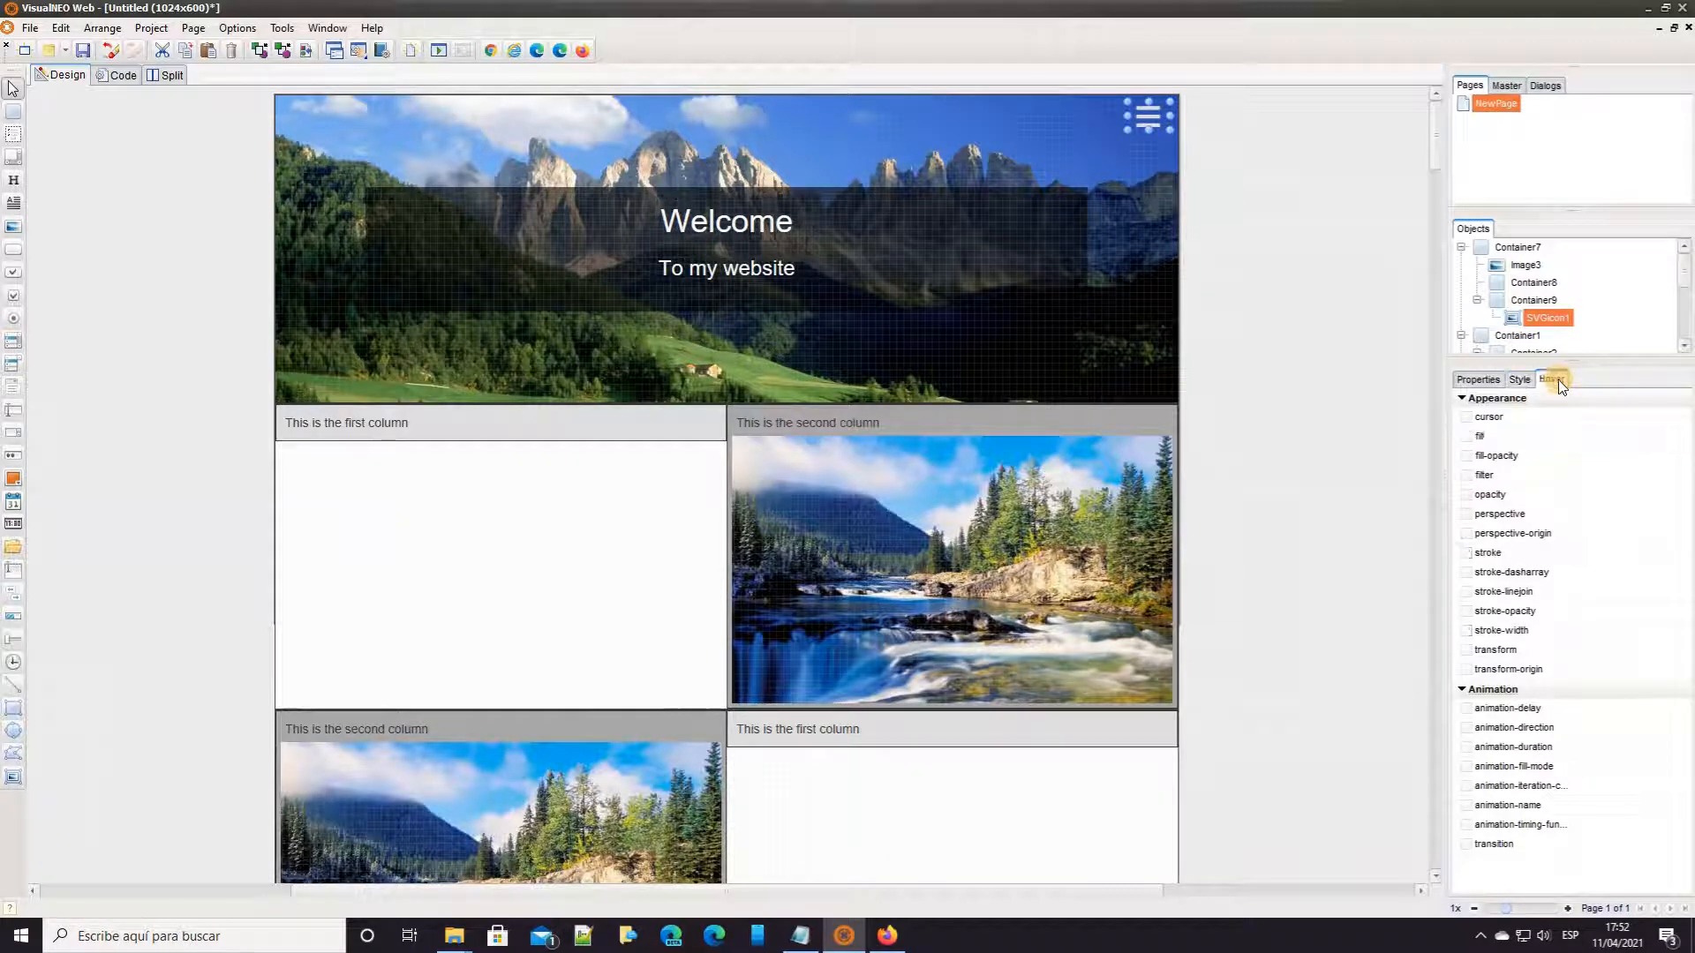
click(1628, 434)
click(1683, 437)
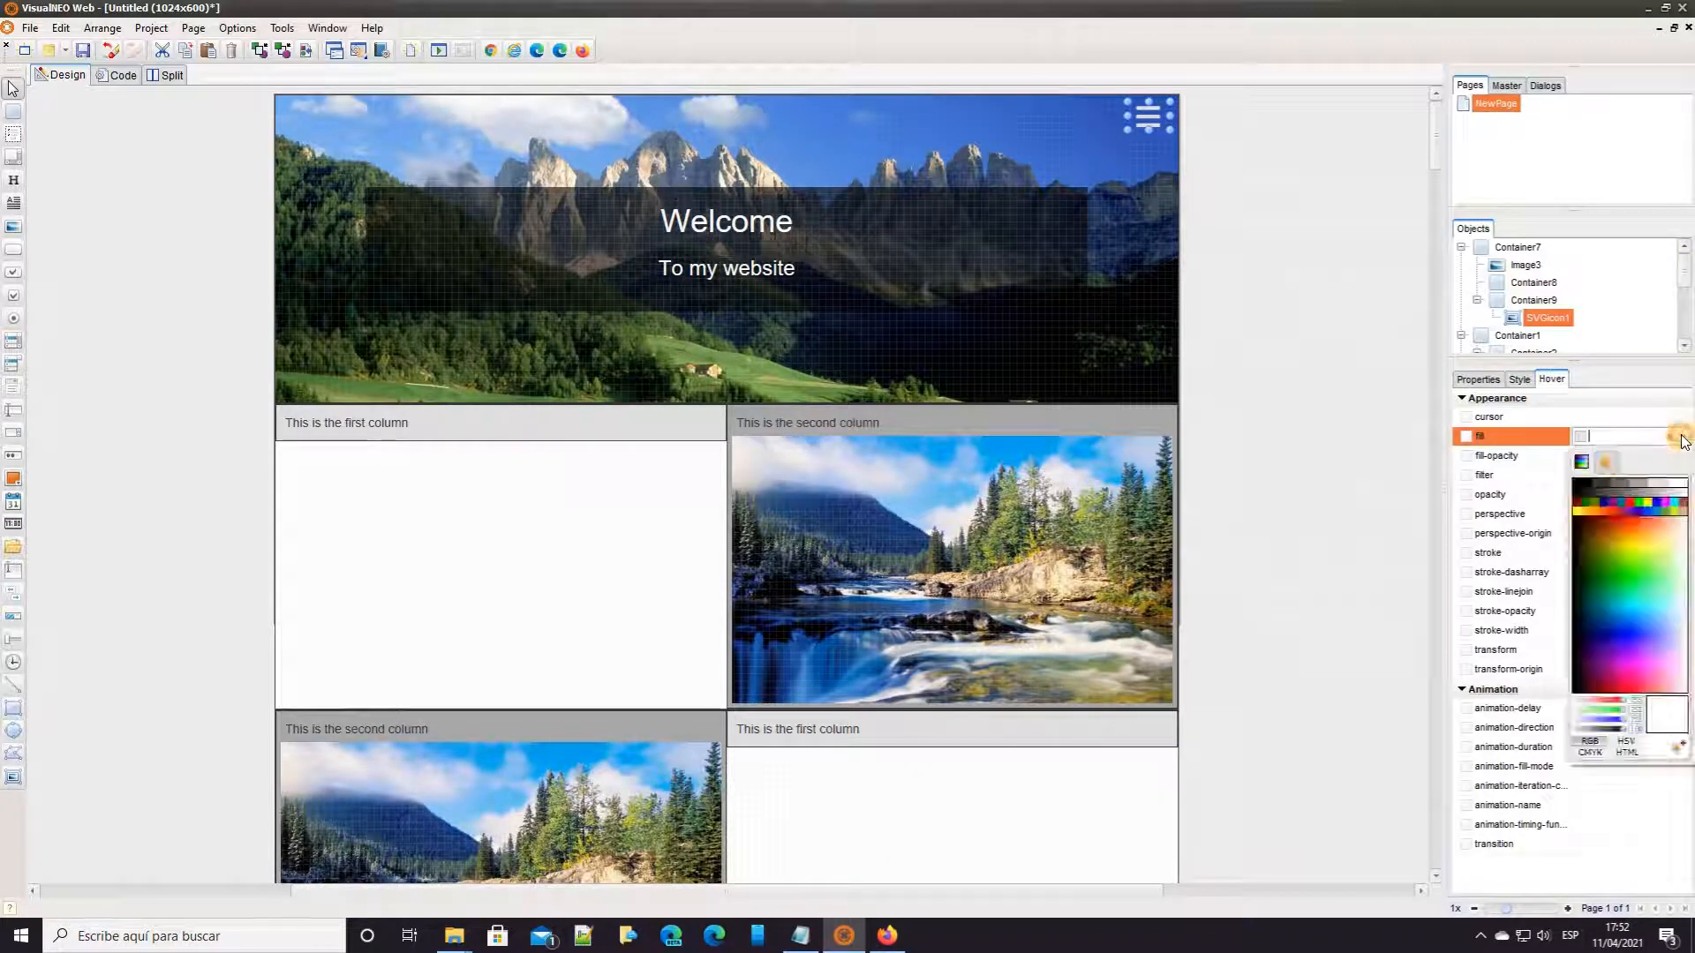
click(1671, 482)
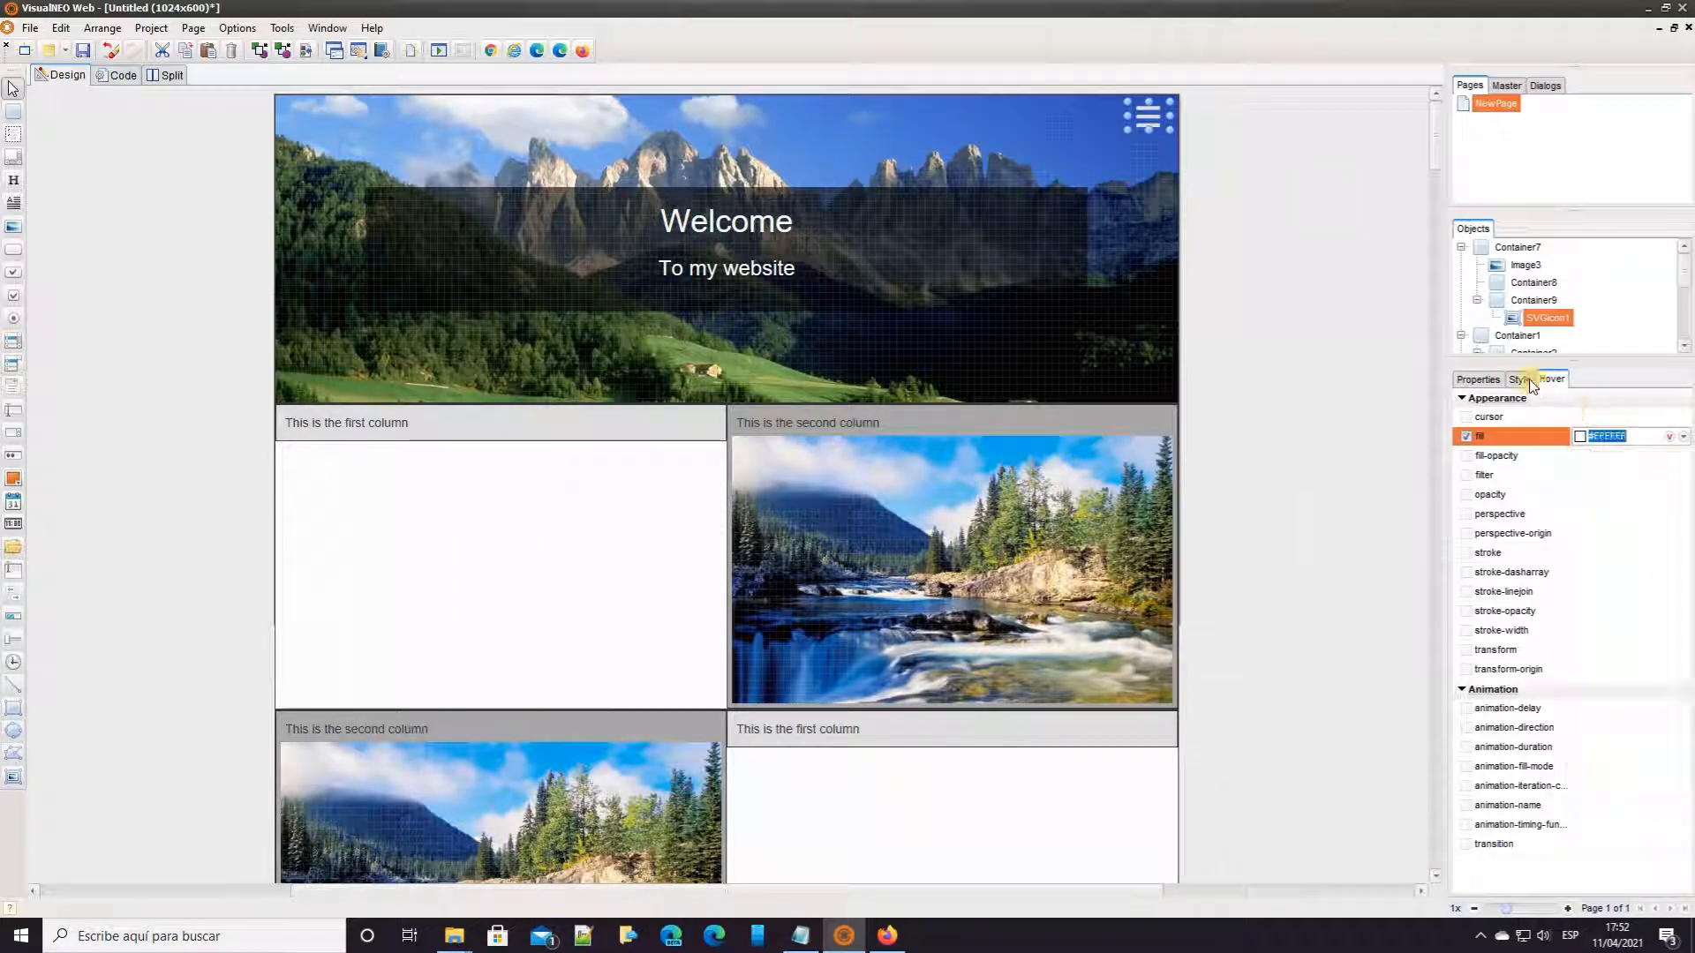
- Open the choices for the bars icon's normal-state cursor style
click(1527, 379)
click(1620, 417)
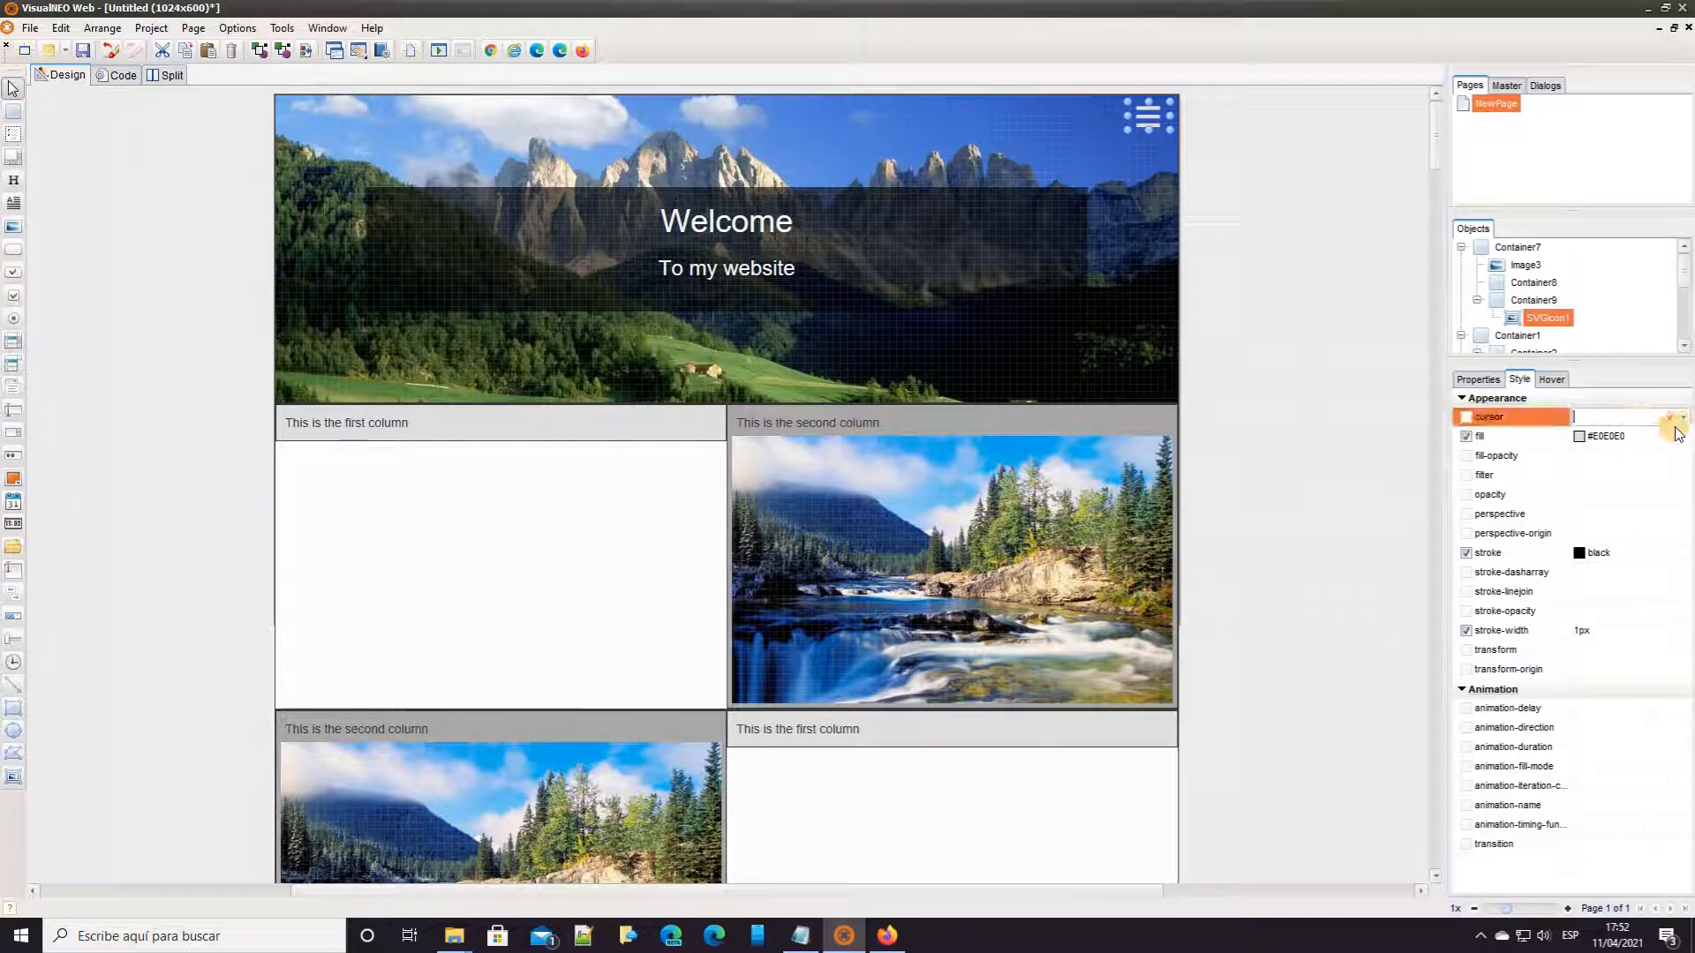
click(1683, 417)
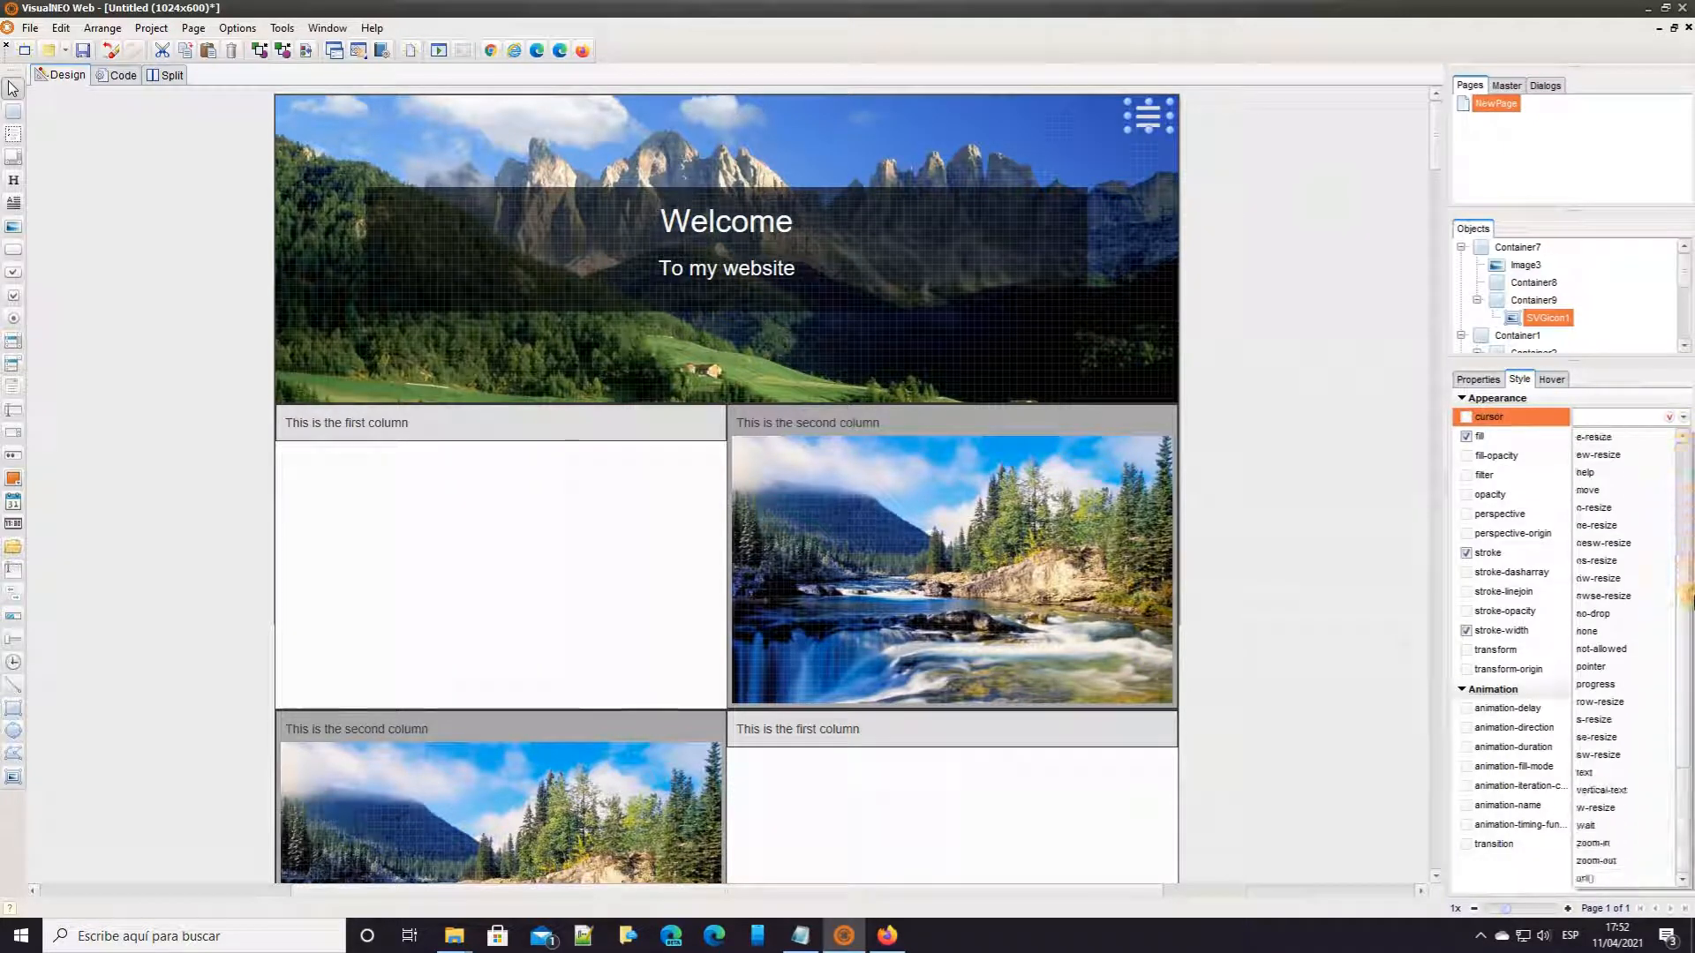